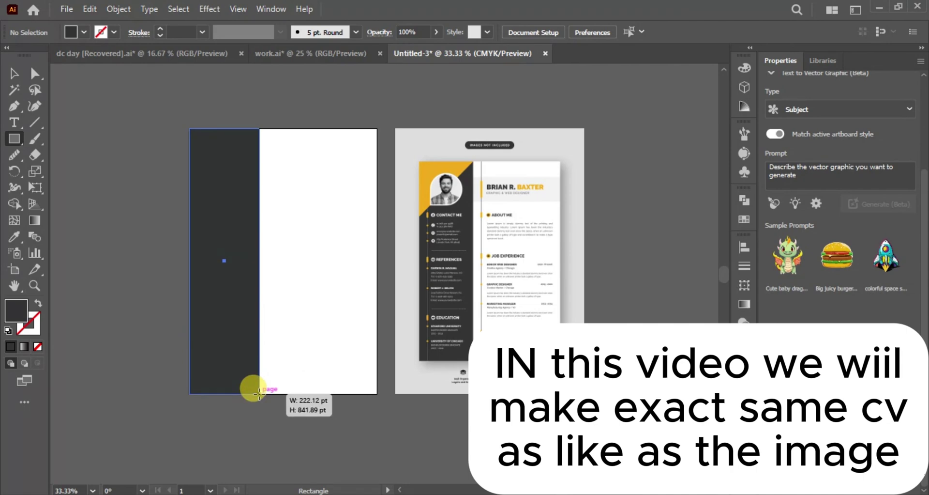
Draw a triangle about 222 pt wide and 261 pt tall in the dark sidebar's upper-left corner, filled with the reference design's orange.
left_click(127, 146)
left_click(259, 128)
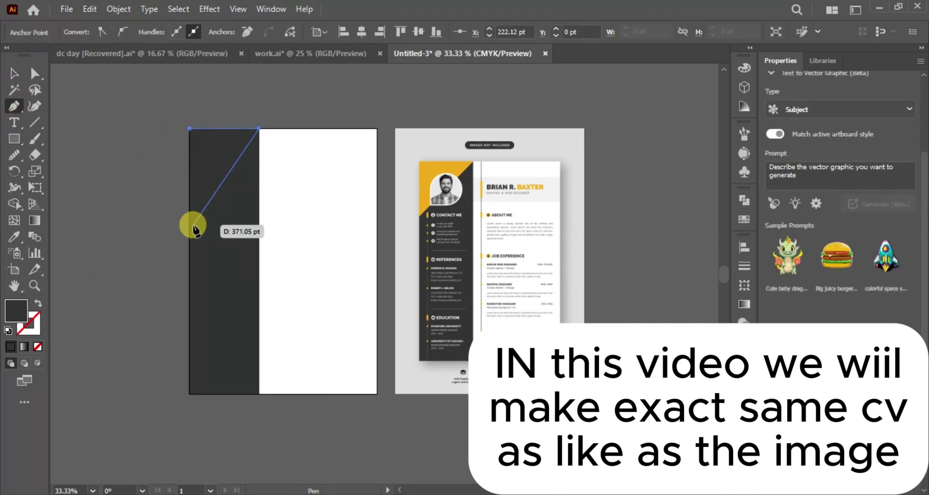
left_click(16, 234)
left_click(426, 170)
key("v")
left_click(368, 161)
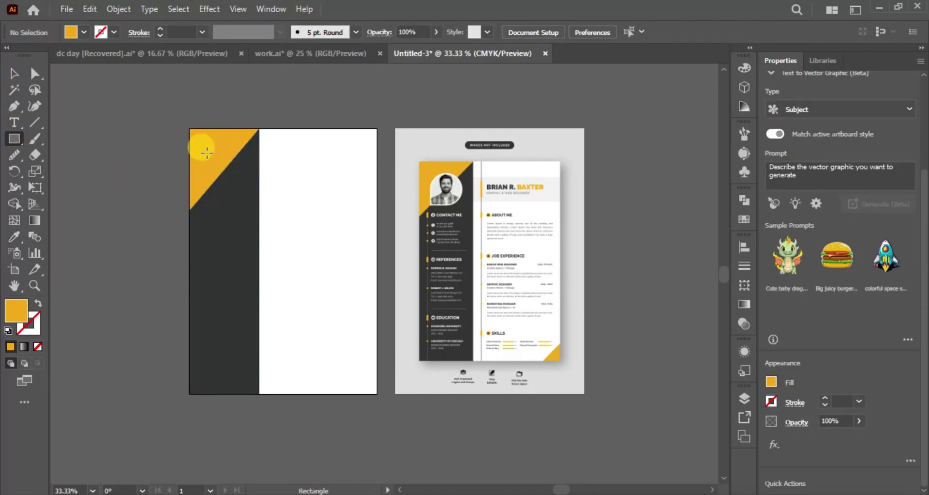
Make a white square about 132 pt wide over the triangle and round every corner except the lower-left into a teardrop.
left_click(14, 236)
left_click(309, 218)
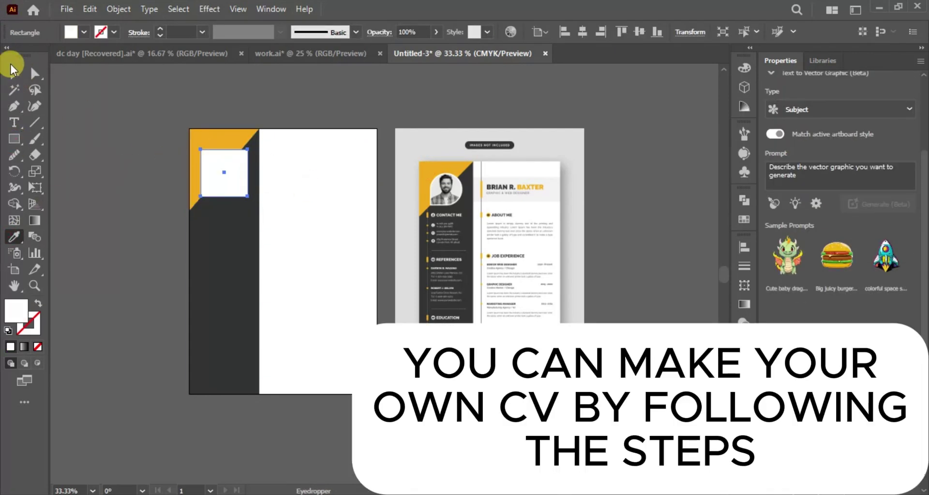
left_click_drag(226, 152, 226, 192)
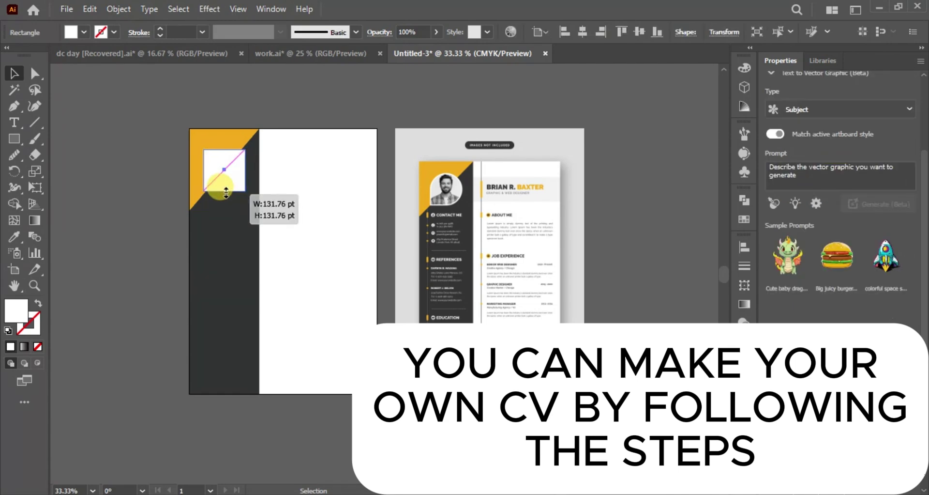
left_click(126, 203)
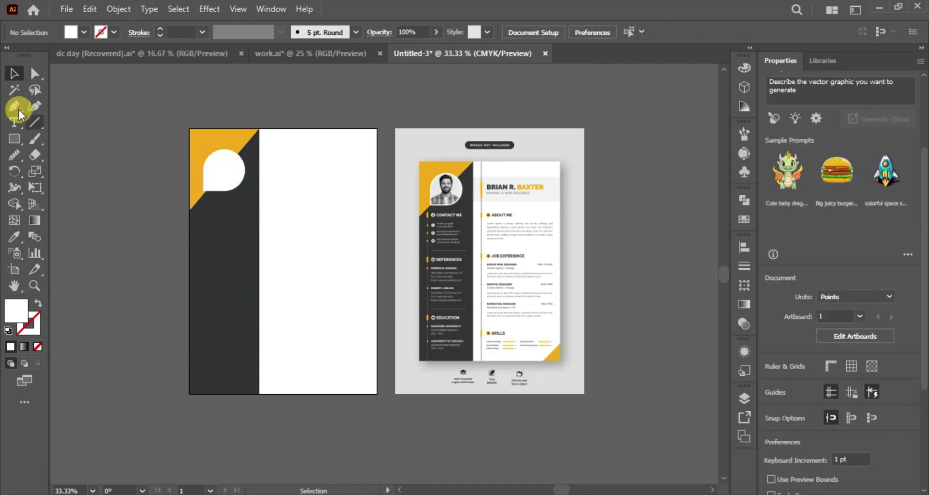
Copy the white teardrop to the empty area beside the artboard and place the portrait image Screenshot (4).png from the Desktop.
left_click(225, 167)
left_click_drag(227, 171, 118, 129)
left_click(66, 9)
left_click(101, 247)
left_click(49, 112)
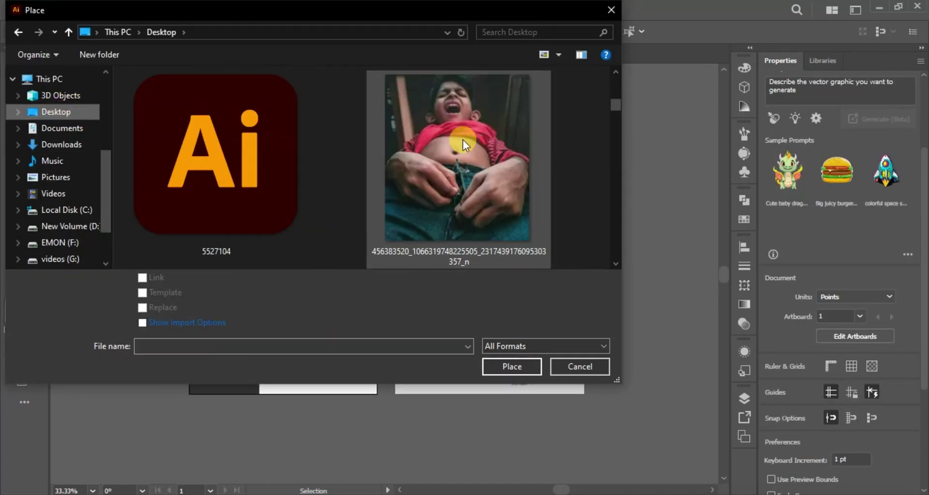
scroll(463, 139, "down", 5)
left_click(456, 208)
left_click(512, 366)
left_click(253, 112)
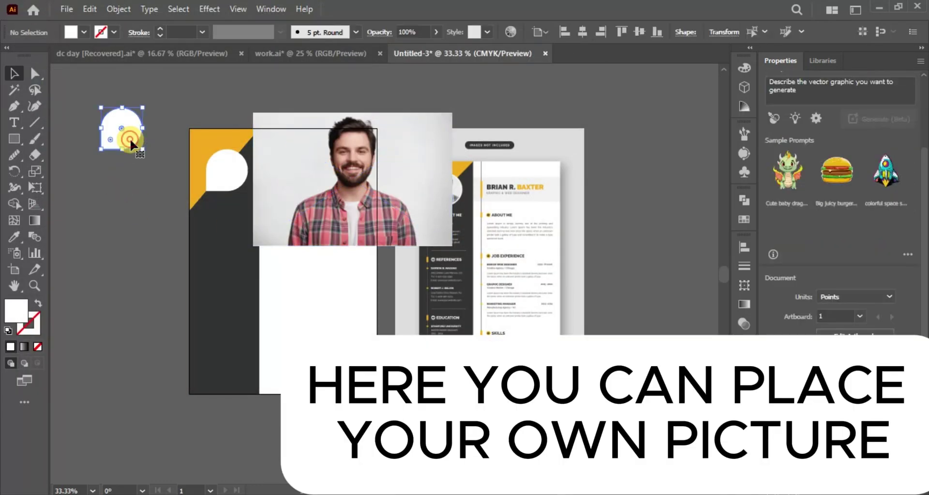
Scale the portrait down over the teardrop copy, send it behind, and swap the teardrop's white fill to its stroke.
left_click_drag(309, 139, 134, 135)
right_click(118, 139)
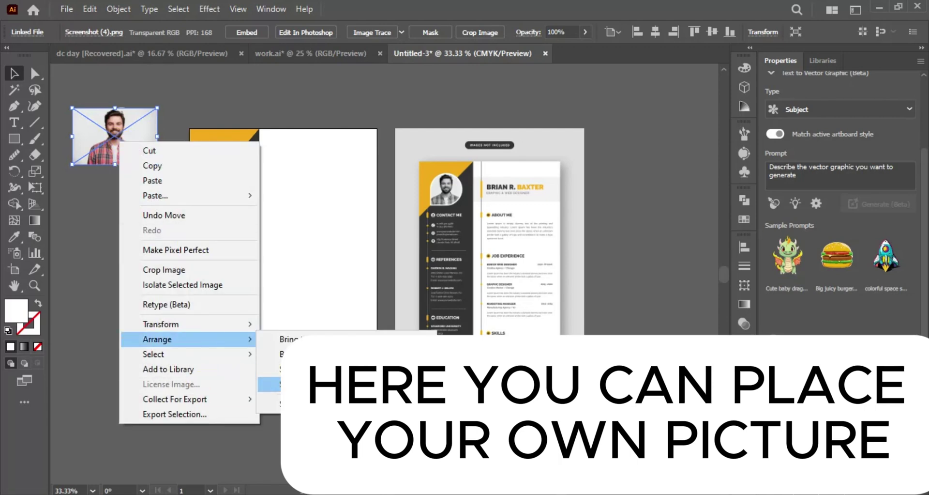
left_click(310, 374)
left_click(38, 301)
left_click(118, 167)
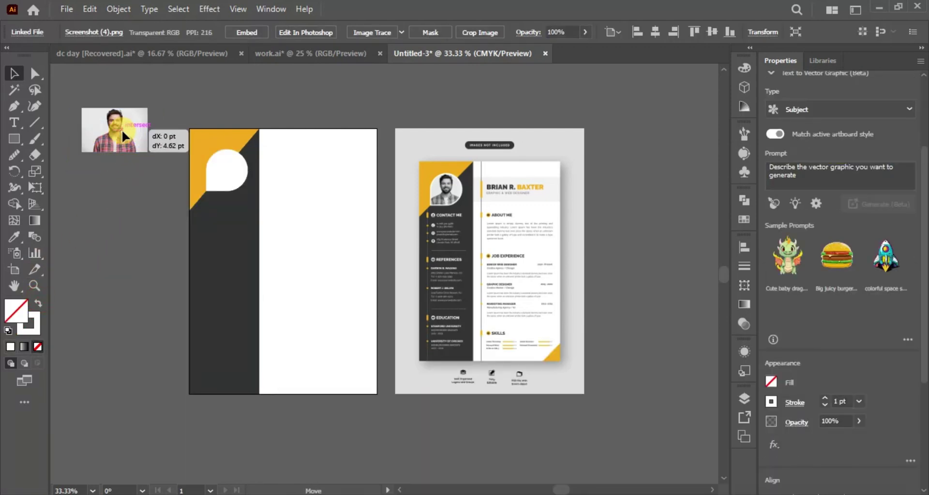
Position and resize the portrait so the man's head and shoulders fit within the white teardrop outline.
left_click_drag(124, 137, 235, 178)
key("ctrl+equal")
key("ctrl+equal")
key("ctrl+equal")
key("ctrl+equal")
key("ctrl+equal")
scroll(567, 209, "down", 2)
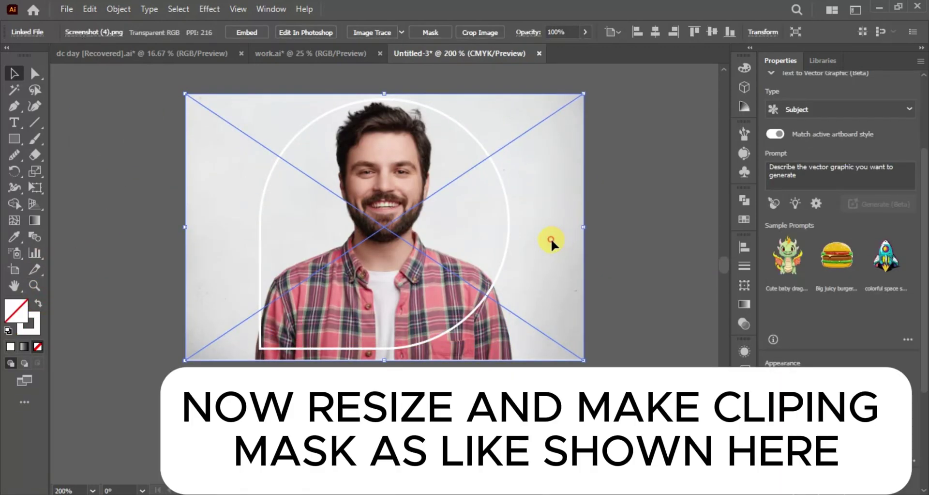
left_click_drag(384, 93, 382, 96)
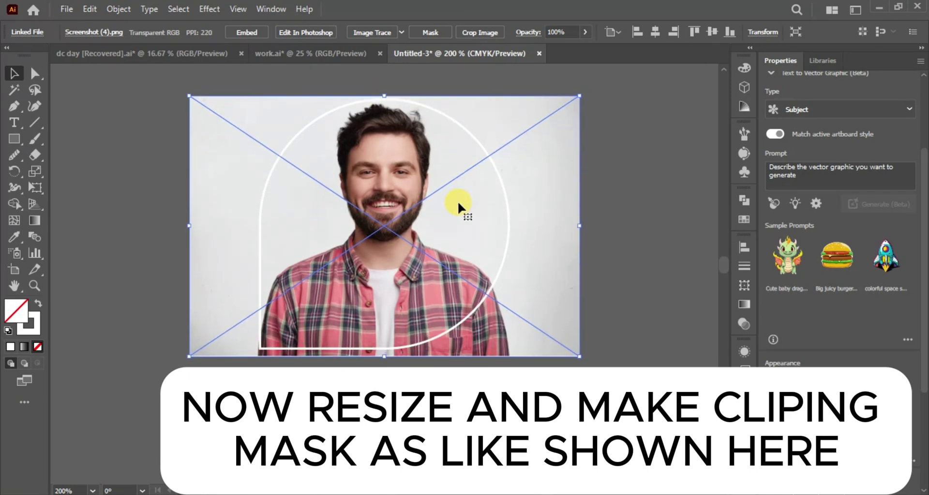
Make a clipping mask from the teardrop outline and the portrait photo.
left_click_drag(129, 108, 455, 277)
right_click(425, 257)
left_click(477, 386)
key("ctrl+minus")
left_click(384, 177)
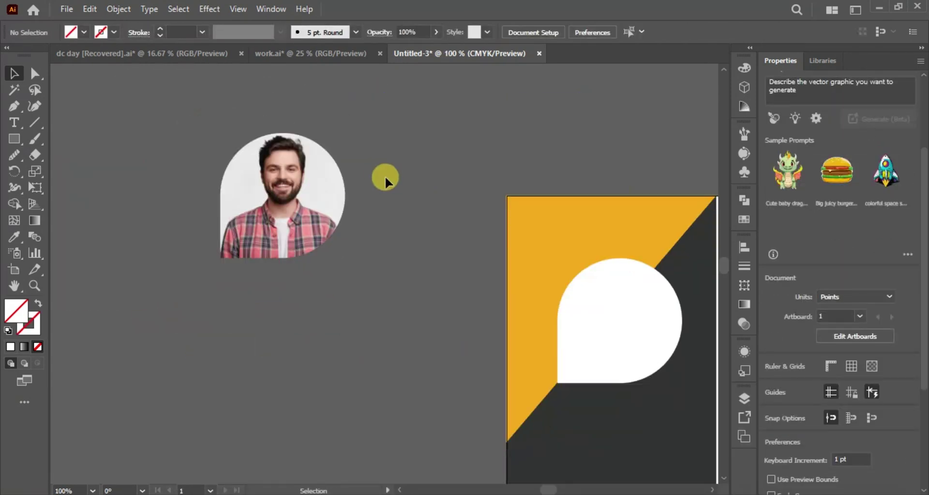
Give the white teardrop on the artboard a 6 pt white stroke and expand it.
scroll(385, 176, "down", 2)
scroll(385, 176, "right", 3)
left_click(489, 289)
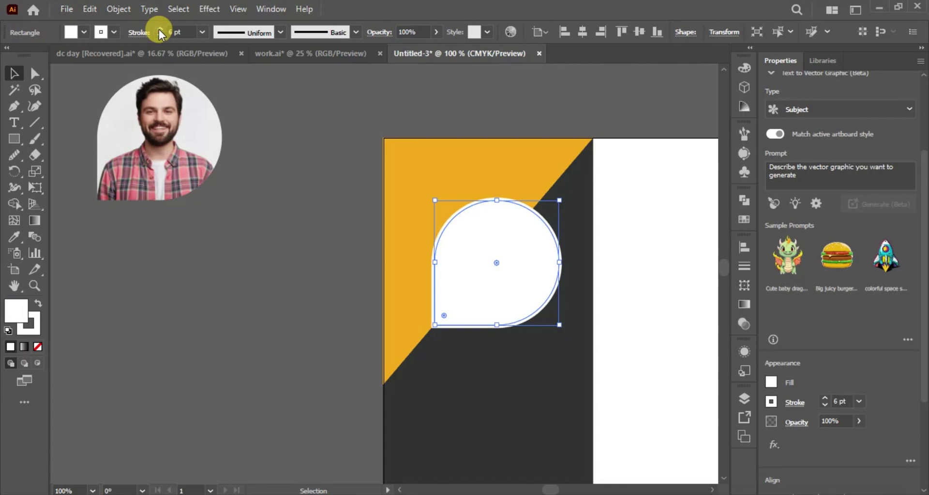
left_click(119, 9)
left_click(179, 220)
Move the clipped portrait onto the white teardrop and align their centers horizontally and vertically.
left_click_drag(172, 126, 358, 174)
left_click(508, 245)
left_click(230, 32)
left_click(287, 32)
left_click(334, 102)
left_click(382, 187)
left_click(186, 220)
Draw a vertical line about 651 pt long down the sidebar from the triangle's edge, with a 1 pt white stroke.
scroll(606, 213, "right", 2)
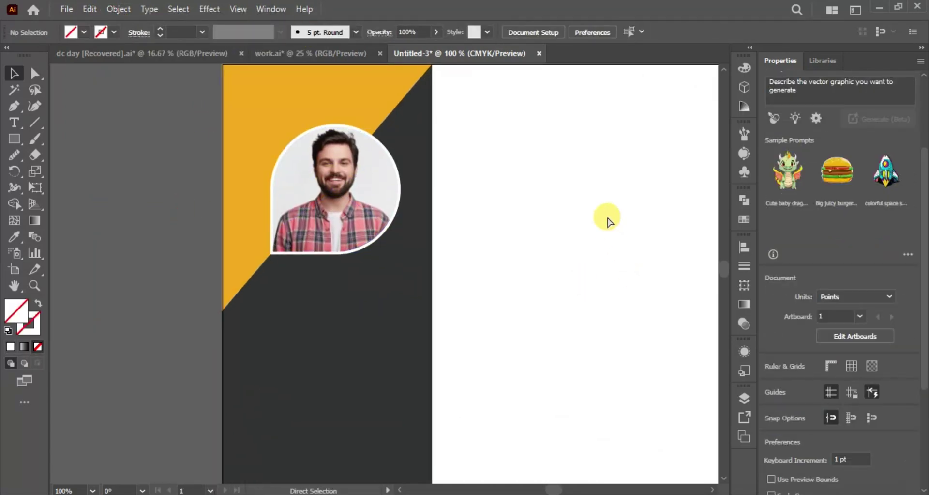
scroll(388, 213, "down", 2)
left_click_drag(352, 105, 329, 32)
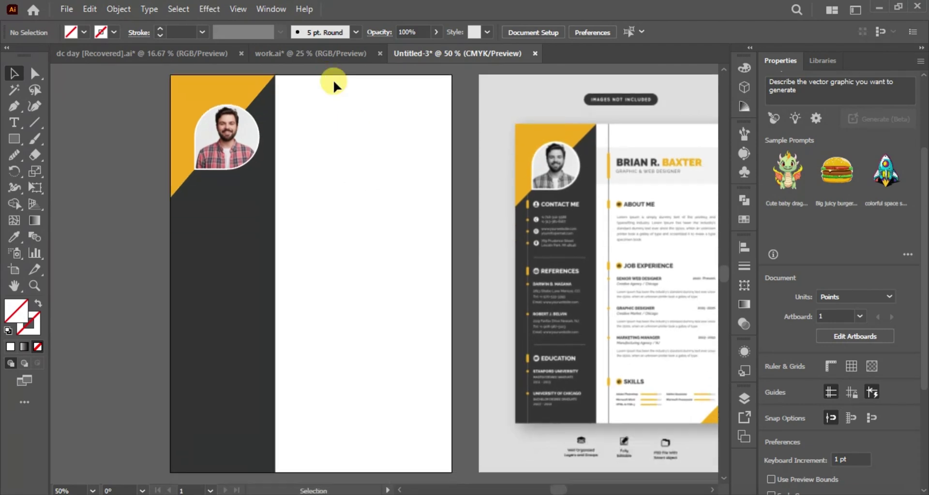
left_click(34, 123)
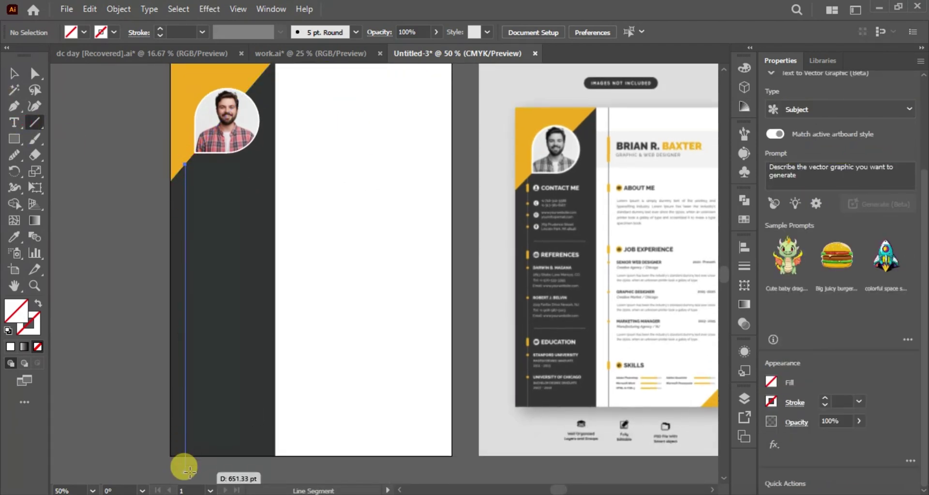
left_click(186, 221)
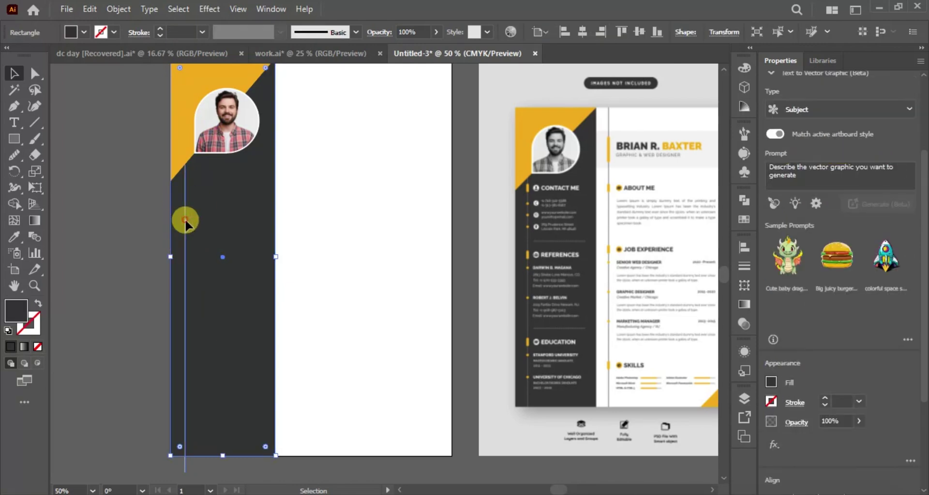
left_click(101, 239)
left_click(103, 202)
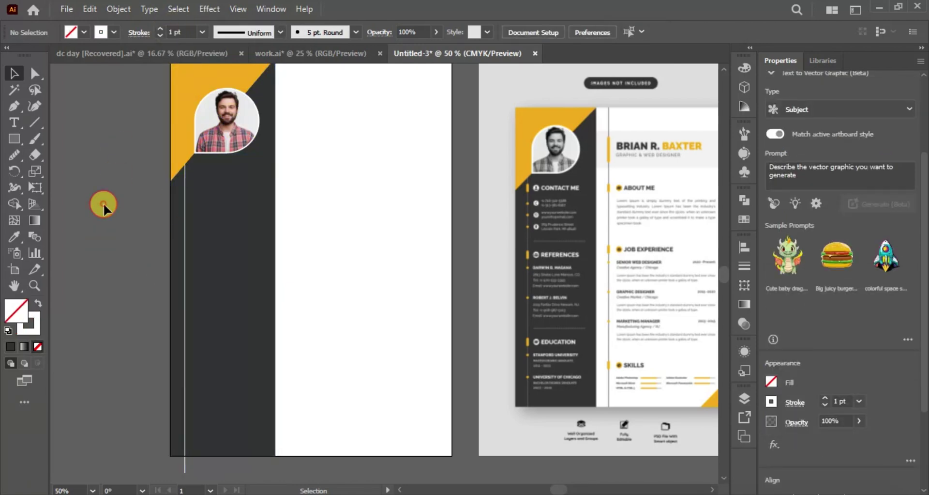
Reorder the sidebar objects so the vertical line lies behind the orange triangle and portrait but in front of the dark rectangle.
scroll(146, 255, "up", 4)
scroll(146, 256, "up", 3)
left_click(271, 171)
left_click(312, 207)
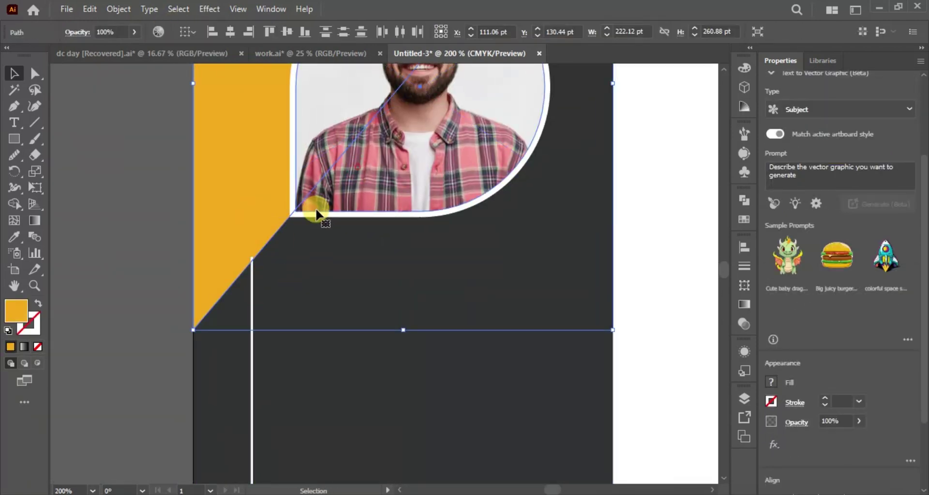
left_click(131, 118)
left_click_drag(131, 118, 260, 270)
right_click(385, 140)
mouse_move(475, 361)
left_click(557, 355)
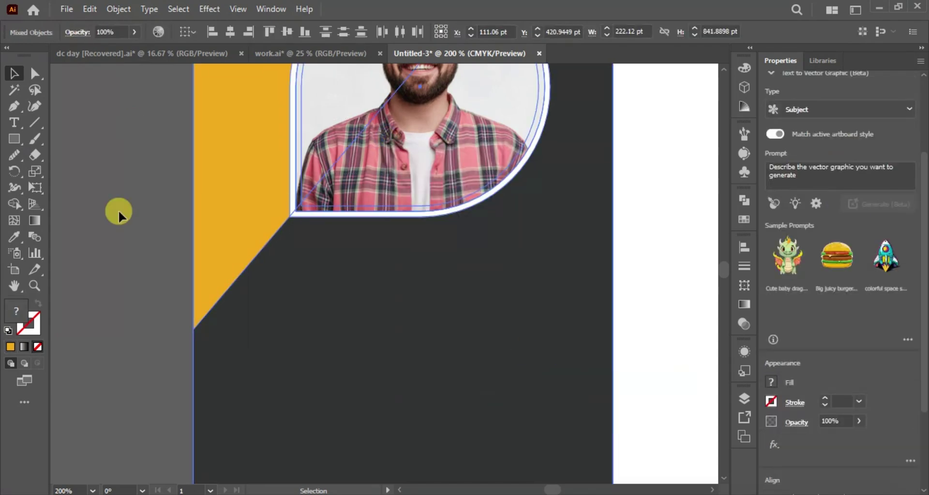
right_click(341, 251)
mouse_move(436, 423)
left_click(532, 457)
left_click(133, 246)
Draw a small rectangle centered on the vertical line just below the triangle and fill it with the orange.
key("ctrl+minus")
key("ctrl+minus")
key("ctrl+minus")
key("ctrl+minus")
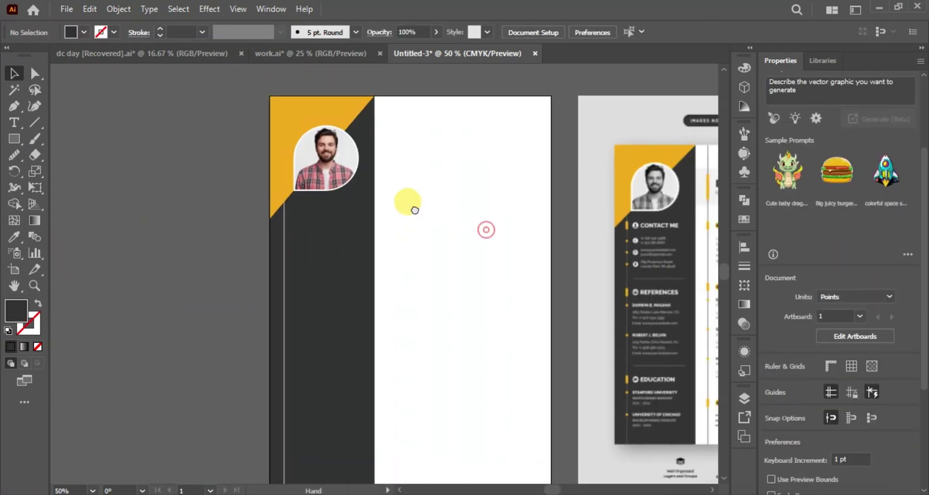
key("m")
left_click_drag(420, 264, 380, 259)
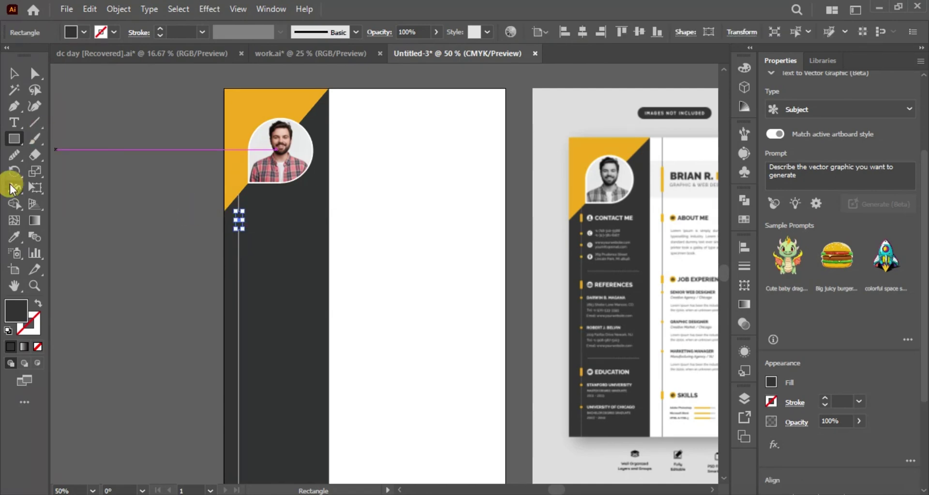
key("v")
left_click(369, 216)
Shrink the small orange rectangle and round its ends into a narrow pill like the reference's heading marker.
key("ctrl+plus")
key("ctrl+plus")
key("ctrl+plus")
key("ctrl+plus")
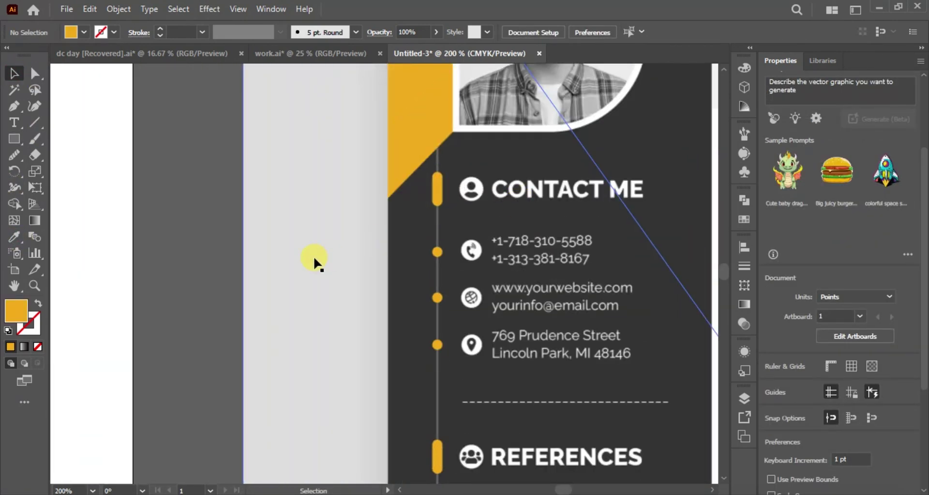
key("ctrl+minus")
key("ctrl+minus")
key("ctrl+minus")
scroll(317, 245, "left", 3)
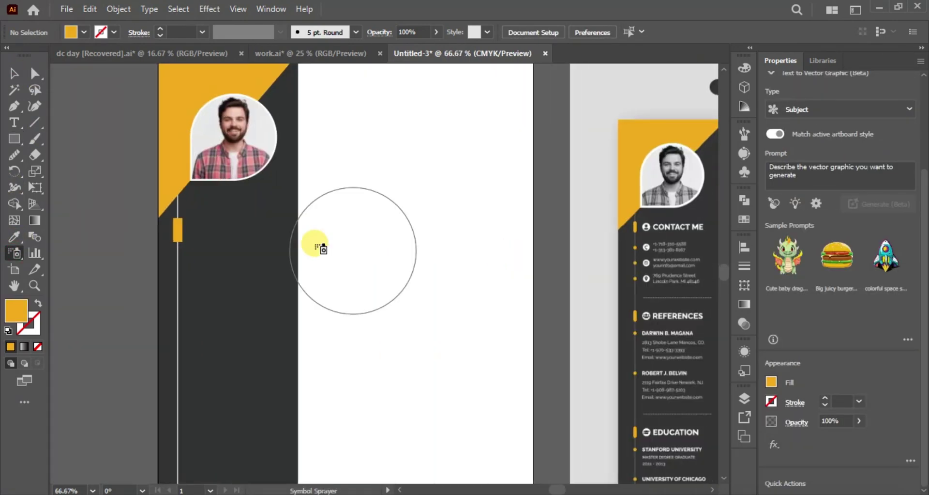
left_click(178, 223)
key("ctrl+plus")
key("ctrl+plus")
key("ctrl+plus")
key("ctrl+plus")
left_click_drag(386, 313, 386, 316)
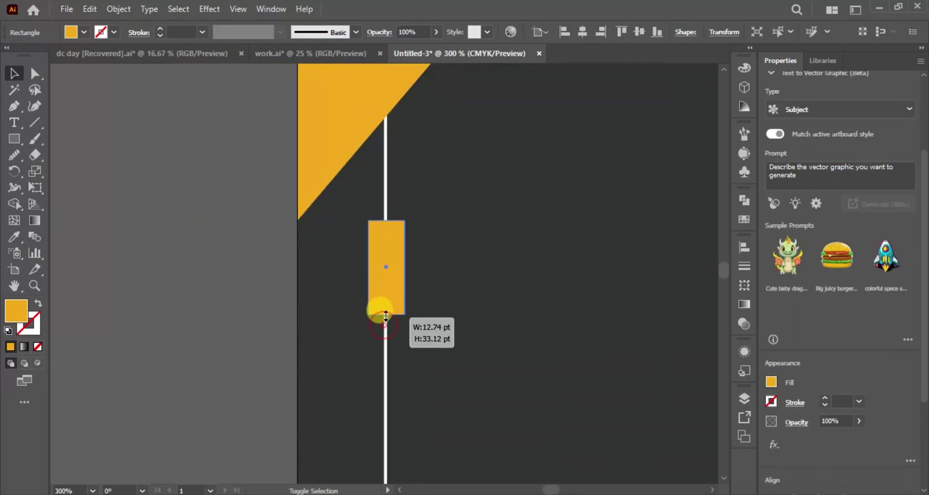
Draw an orange circle about 5.4 pt wide on the line below the pill and duplicate it twice downward at equal spacing.
scroll(176, 252, "down", 3)
left_click_drag(14, 139, 57, 175)
mouse_move(135, 164)
left_mouse_down()
mouse_move(154, 181)
mouse_move(387, 228)
mouse_move(387, 290)
left_mouse_up()
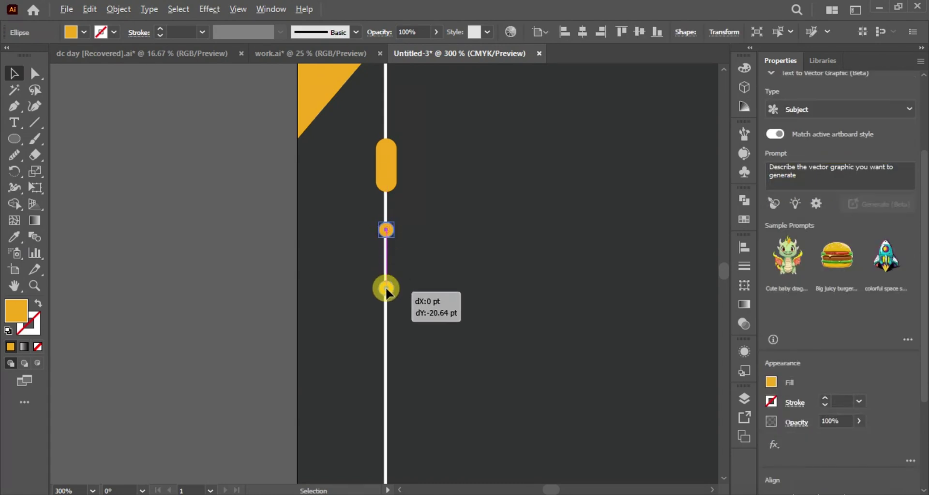
key("ctrl+d")
left_click(458, 234)
Enlarge the three orange dots slightly and adjust their position along the vertical line below the pill.
scroll(245, 234, "down", 3)
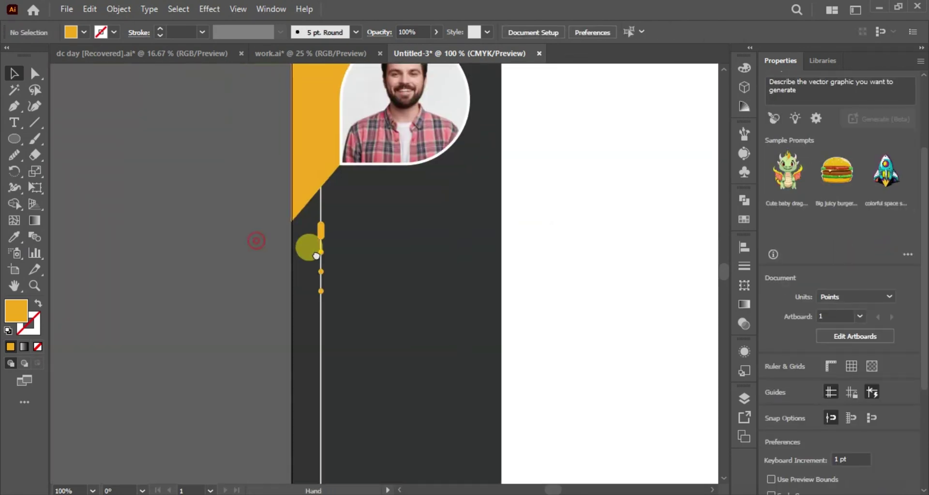
left_click_drag(325, 254, 326, 253)
scroll(325, 252, "up", 3)
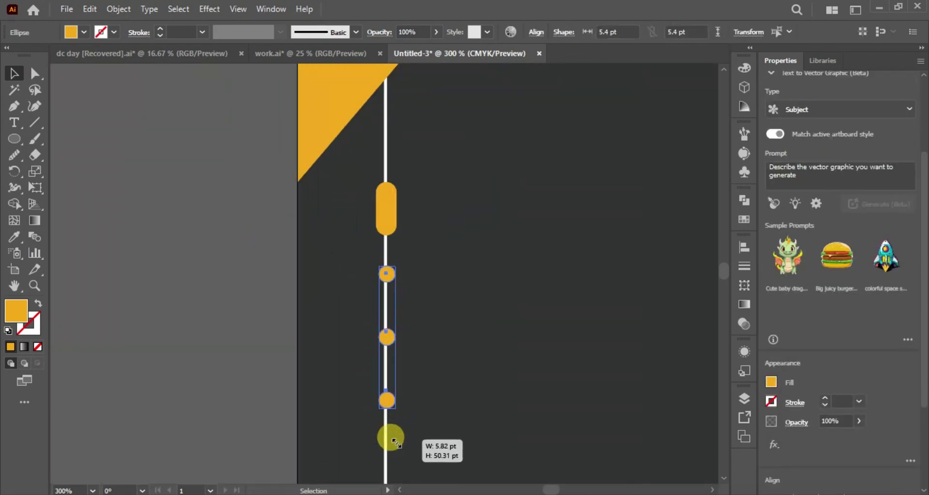
left_click_drag(395, 441, 403, 321)
left_click_drag(386, 460, 391, 412)
mouse_move(386, 325)
left_mouse_down()
mouse_move(383, 314)
mouse_move(386, 332)
left_mouse_up()
left_click(193, 328)
Draw a circle on the blank white area of the artboard as the head of the contact icon.
key("ctrl+minus")
key("ctrl+minus")
key("ctrl+minus")
key("ctrl+minus")
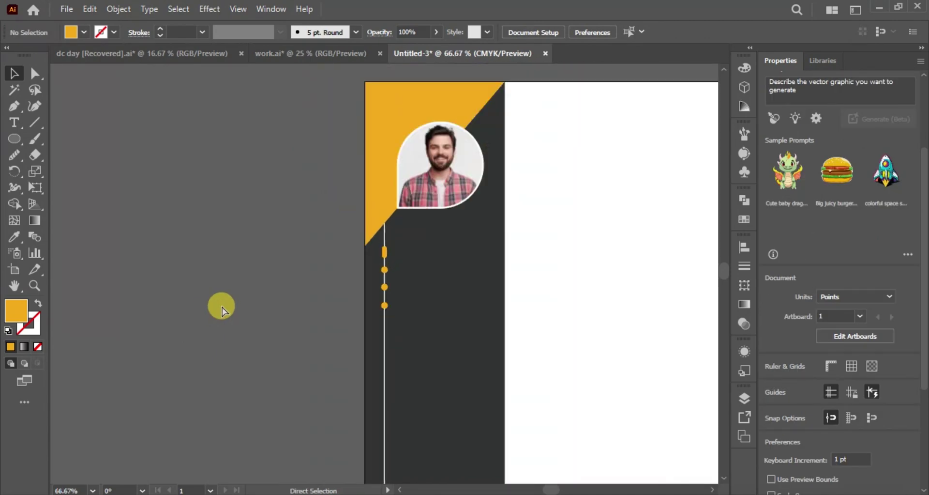
key("ctrl+minus")
scroll(431, 303, "right", 5)
key("ctrl+plus")
key("ctrl+plus")
key("ctrl+plus")
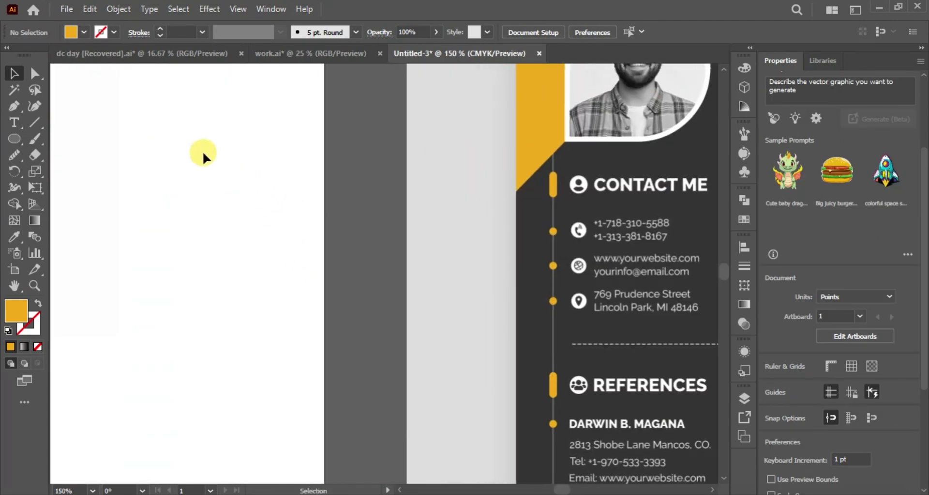
key("l")
Fill the circle with a dark grey swatch and deselect it.
left_click(22, 236)
left_click(84, 32)
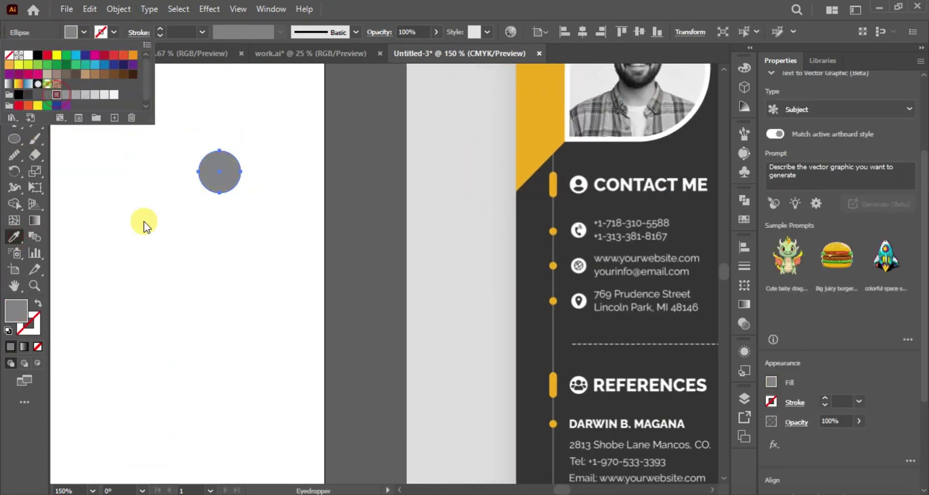
left_click(143, 222)
left_click(85, 32)
left_click(47, 95)
left_click(149, 215)
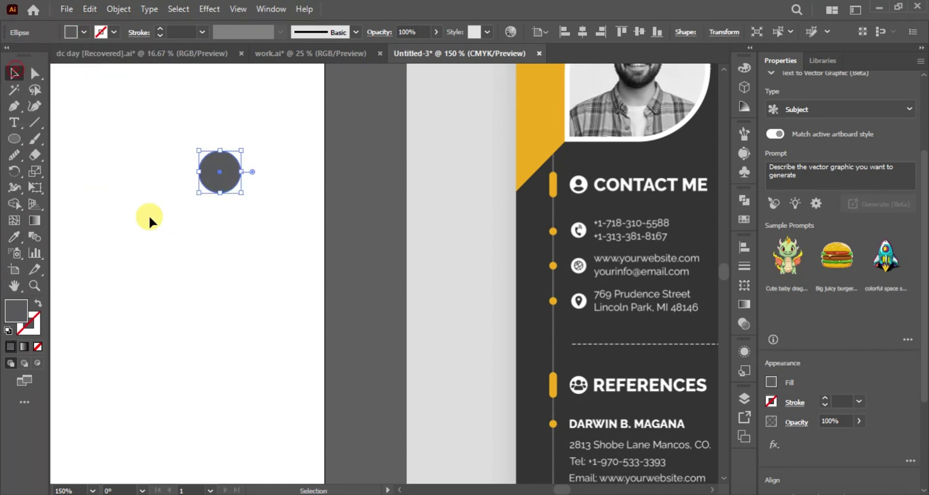
key("ctrl+shift+a")
Draw a dark grey rectangle about 55 pt wide and center it directly below the circle.
left_click_drag(14, 139, 54, 135)
left_click_drag(129, 172, 204, 248)
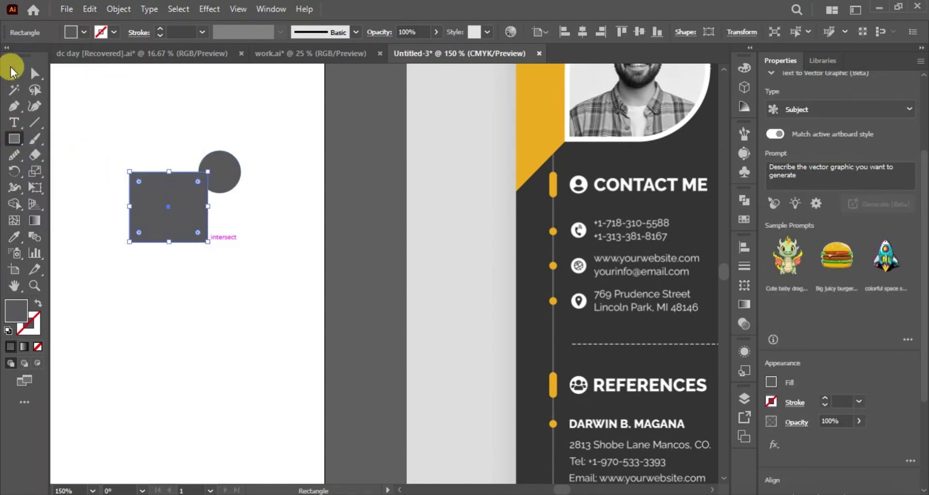
left_click(224, 226)
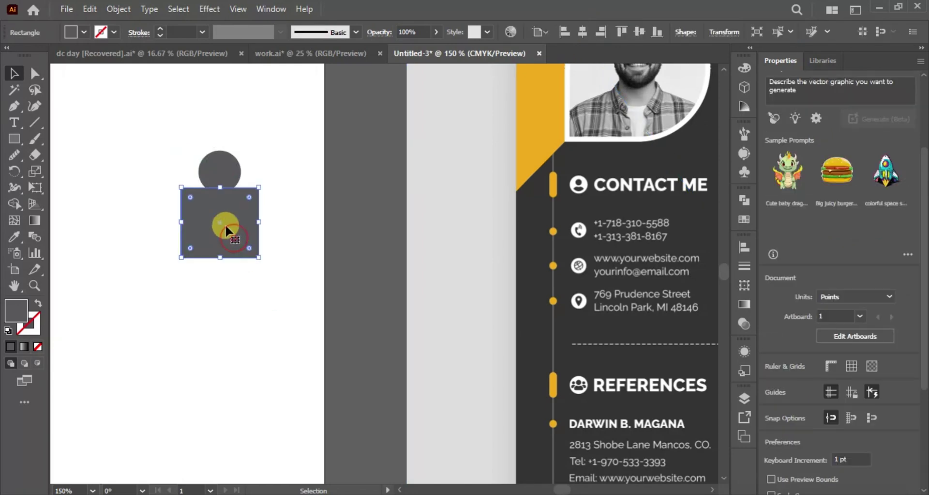
Round the rectangle's two upper corners into a dome and shorten its height to about 42 pt.
left_click_drag(246, 196, 227, 213)
left_click(289, 271)
left_click(219, 256)
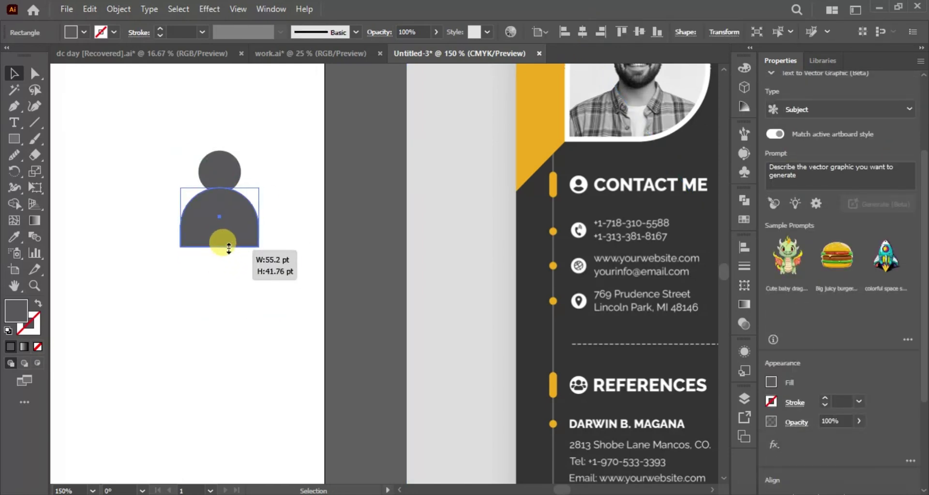
Draw a large circle beside the head-and-shoulders figure with a dark grey outline and no fill.
left_click(247, 261)
left_click_drag(229, 248, 232, 231)
left_click_drag(20, 133, 68, 170)
mouse_move(98, 103)
left_mouse_down()
mouse_move(150, 204)
mouse_move(226, 231)
left_mouse_up()
key("v")
left_click(38, 301)
Center the outlined circle over the head-and-shoulders figure and make a spare copy of the circle next to it.
left_click(190, 237)
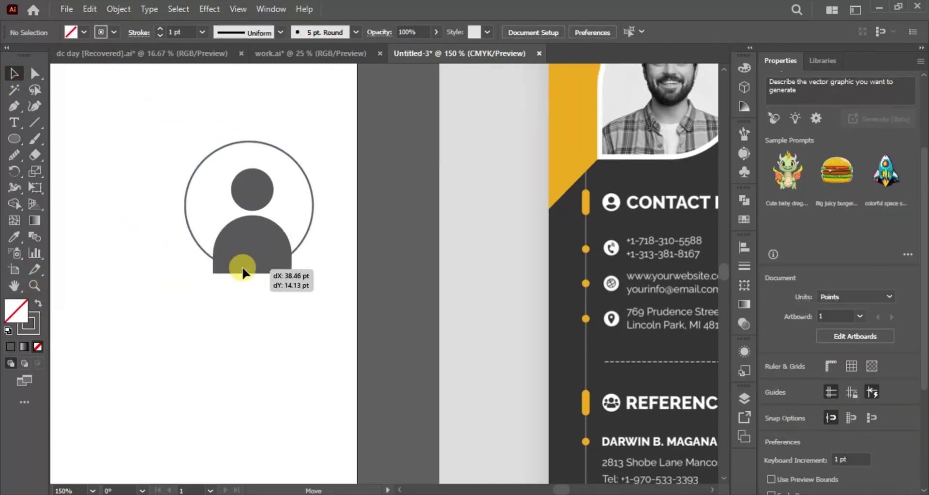
left_click(240, 316)
left_click_drag(307, 245, 176, 156)
Bring the circle around the figure to the front and use it as a clipping mask for the head and shoulders.
left_click_drag(169, 219, 311, 270)
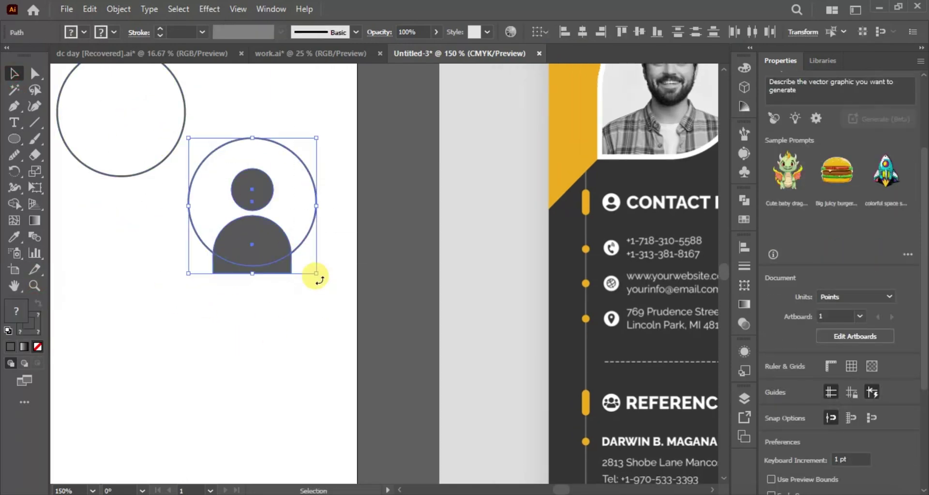
right_click(262, 261)
right_click(315, 206)
key("ctrl+shift+bracketright")
left_click(229, 111)
left_click_drag(170, 219, 311, 270)
right_click(262, 261)
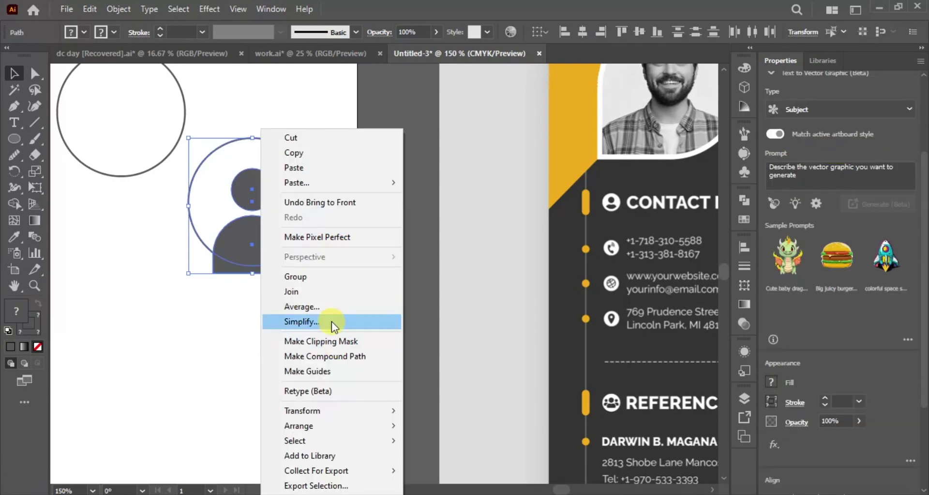
left_click(332, 341)
Fill the spare circle with white, remove its outline, and align it with the clipped figure.
left_click(158, 167)
left_click(158, 166)
left_click(34, 269)
left_click(252, 242)
key("ctrl+z")
left_click(242, 234, "shift")
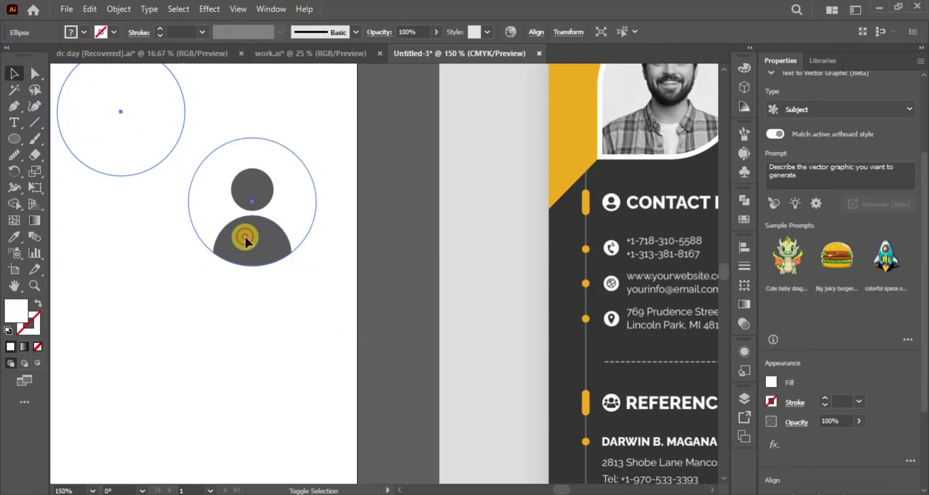
left_click(629, 32)
Place a reduced version of the white contact icon on the dark sidebar beside the orange bar marker.
left_click(155, 147)
left_click_drag(251, 229, 450, 232)
right_click(215, 205)
left_click(200, 262)
left_click_drag(199, 261, 500, 273)
left_click_drag(505, 268, 526, 282)
left_click_drag(530, 283, 327, 292)
left_click_drag(400, 270, 296, 267)
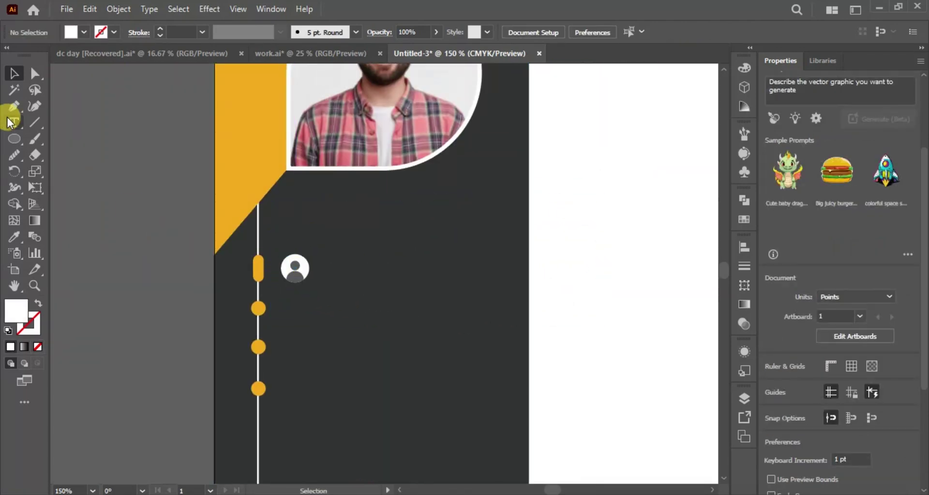
Add the heading CONTACT ME beside the contact icon and scale it to about 22 pt.
left_click(13, 122)
left_click(326, 271)
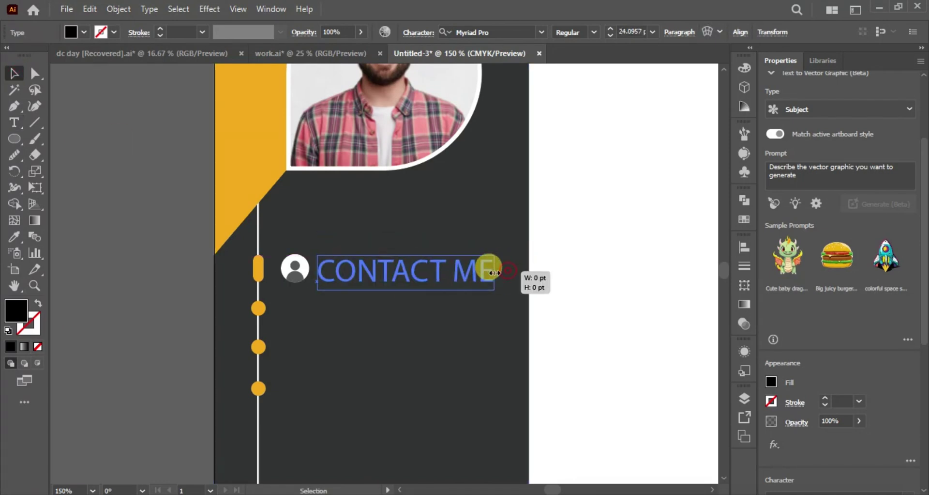
left_click(611, 273)
left_click_drag(610, 269, 479, 265)
Set the CONTACT ME heading in white Josefin Sans Bold at about 17 pt.
left_click(364, 263)
scroll(914, 262, "down", 5)
left_click(909, 244)
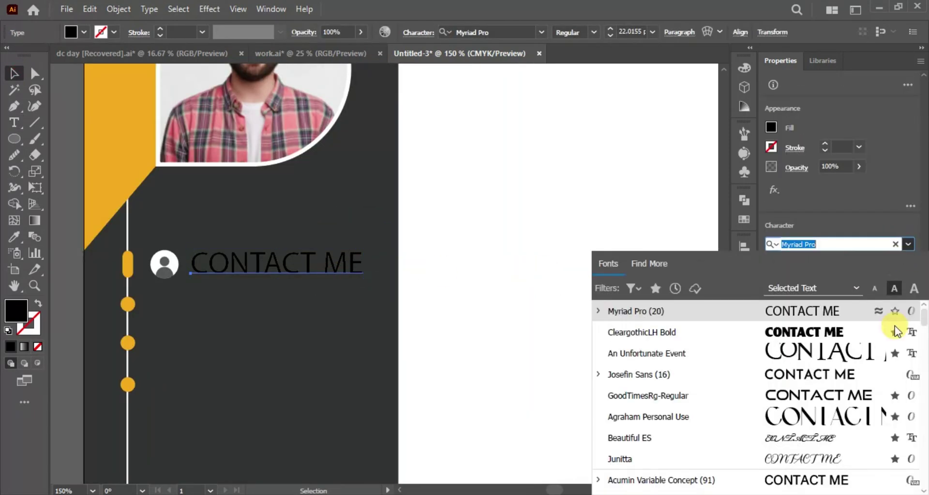
scroll(827, 358, "down", 2)
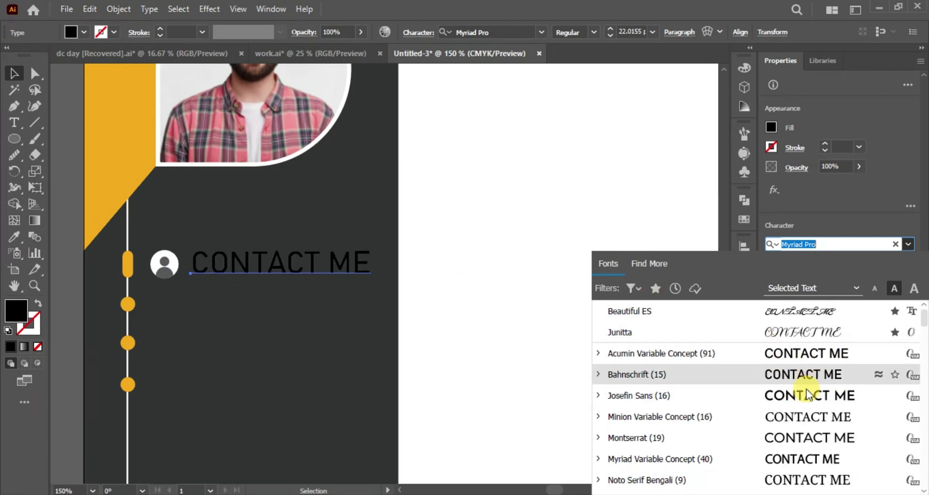
scroll(819, 388, "down", 3)
scroll(820, 368, "up", 4)
scroll(820, 387, "down", 2)
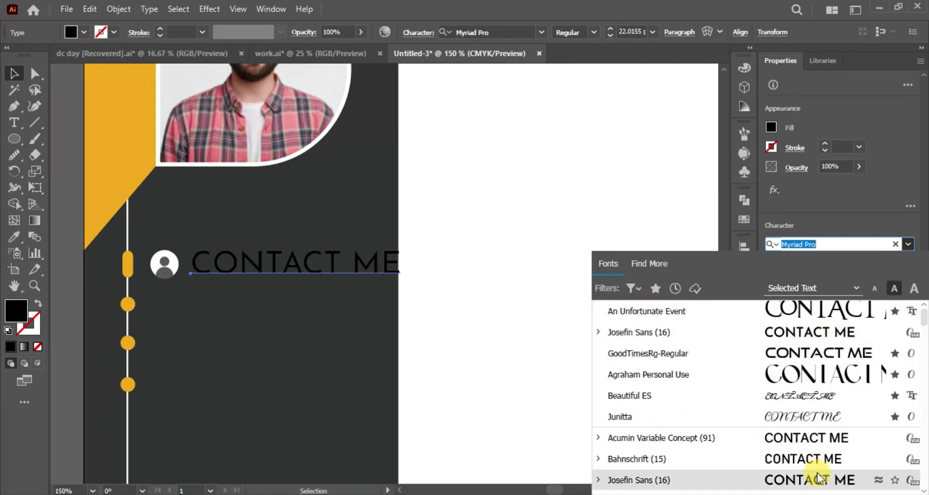
left_click(813, 473)
left_click(890, 263)
left_click(788, 111)
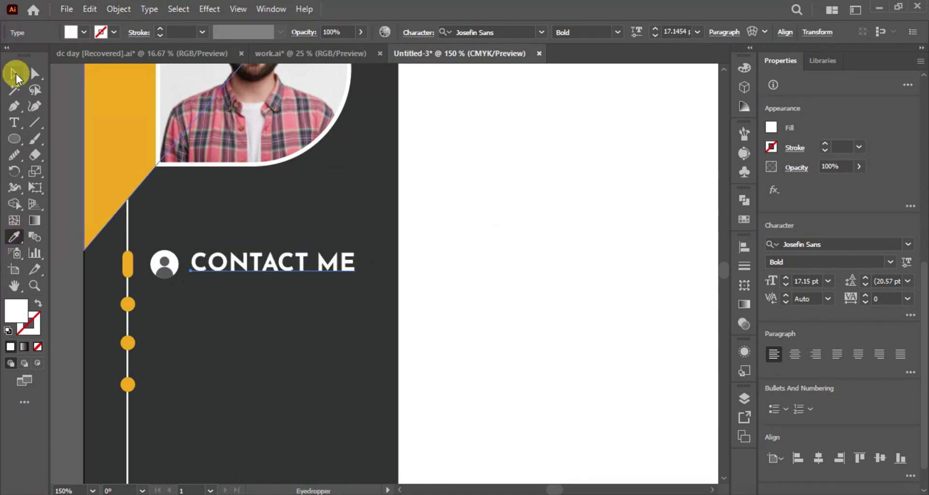
left_click(15, 74)
Change the CONTACT ME heading's font to Myriad Pro Bold.
left_click(593, 257)
left_click_drag(513, 235, 639, 253)
left_click(320, 218)
scroll(905, 229, "down", 3)
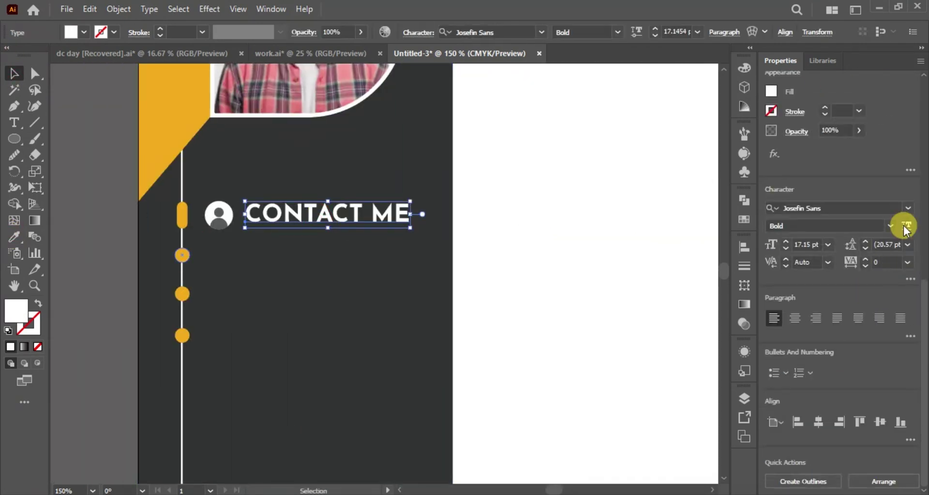
left_click(908, 208)
left_click(840, 317)
left_click(909, 226)
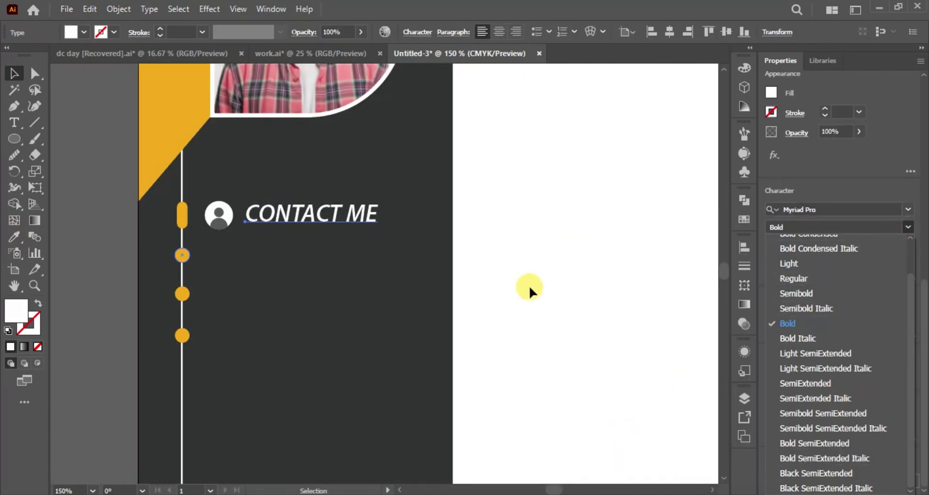
left_click_drag(530, 285, 259, 182)
left_click(384, 210)
left_click_drag(411, 222, 514, 290)
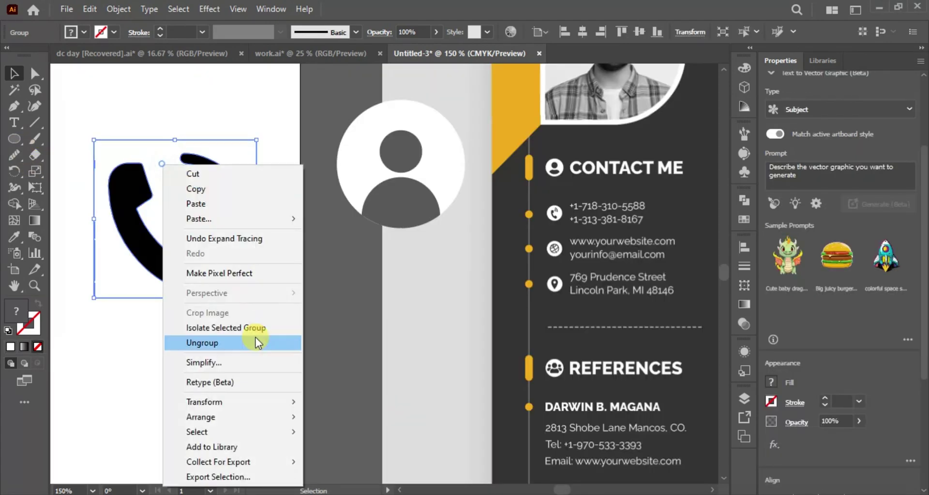
Ungroup the traced phone artwork and separate the phone shape from its white background.
left_click(257, 282)
left_click_drag(178, 216, 222, 305)
left_click(155, 304)
key("ctrl+z")
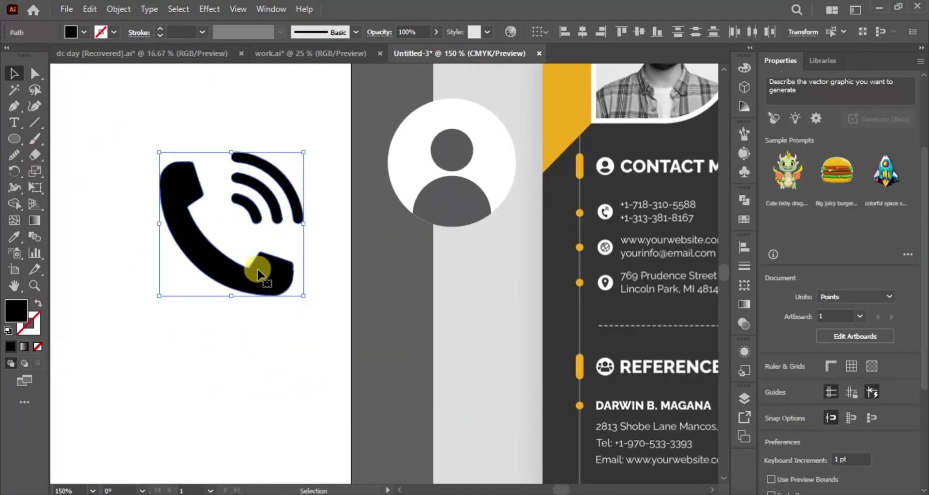
Recolor the phone shape with the figure's dark grey and place it on a white circle taken from the contact icon.
right_click(258, 267)
left_click(459, 201)
key("v")
left_click_drag(452, 194, 286, 297)
left_click_drag(452, 333, 181, 209)
Group the phone with its circle, shrink the icon, and place it beside the first orange timeline dot.
left_click_drag(137, 125, 261, 285)
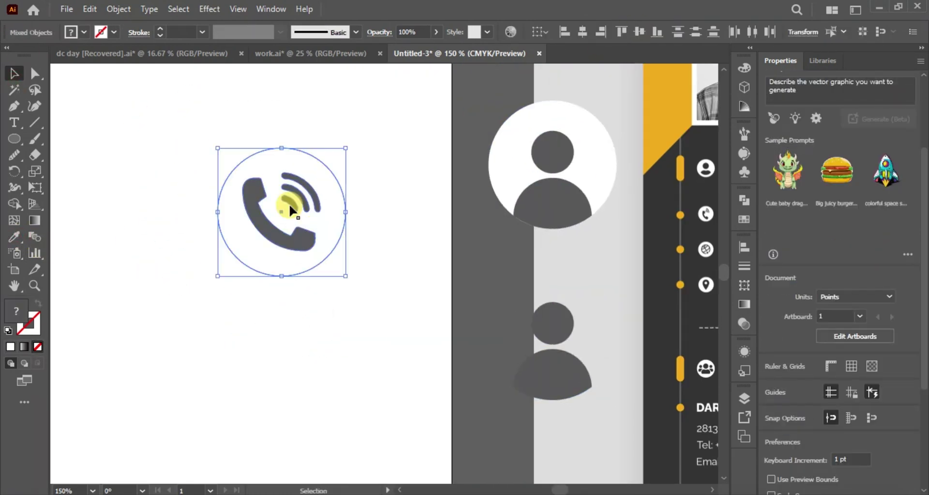
left_click(223, 291)
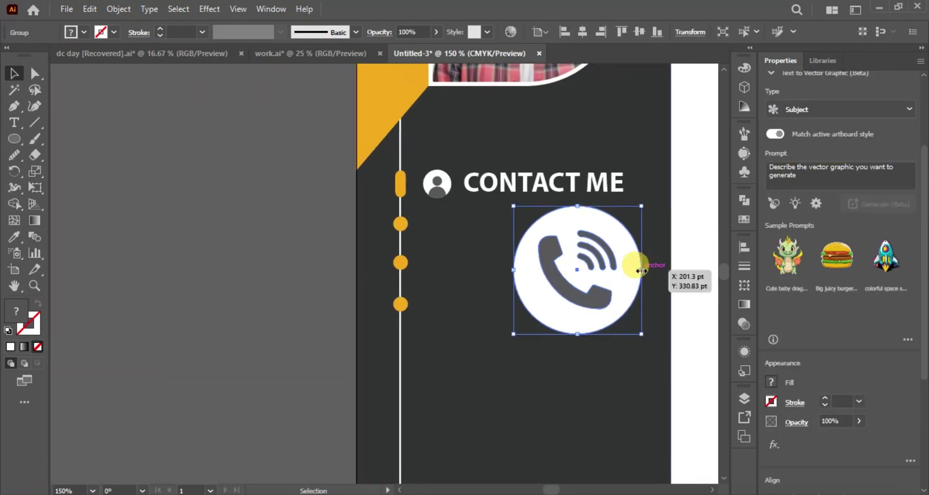
left_click_drag(641, 270, 535, 262)
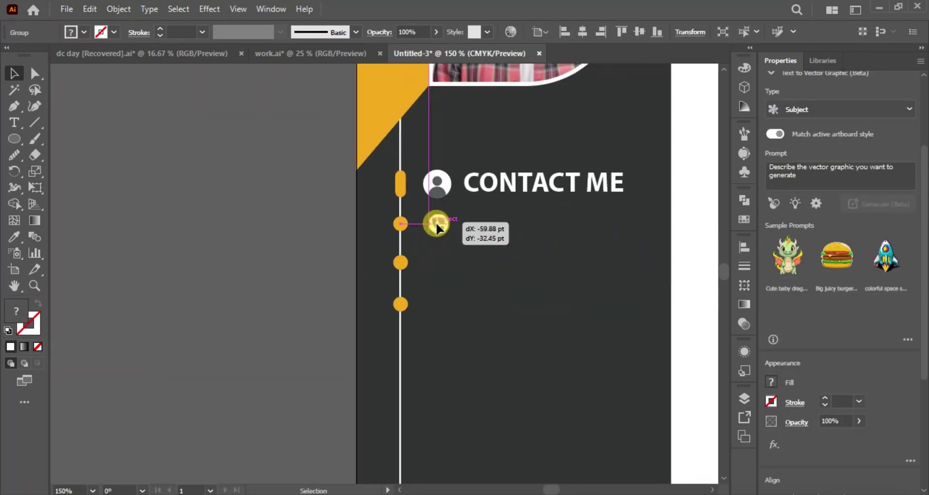
left_click_drag(437, 227, 438, 223)
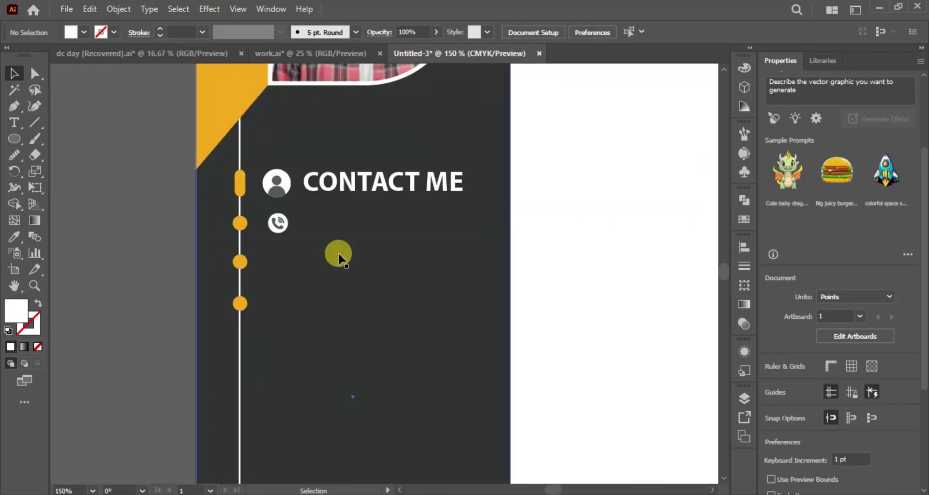
Move the three orange timeline dots and the phone icon down together, away from the CONTACT ME heading.
left_click(240, 222)
left_click(240, 262, "shift")
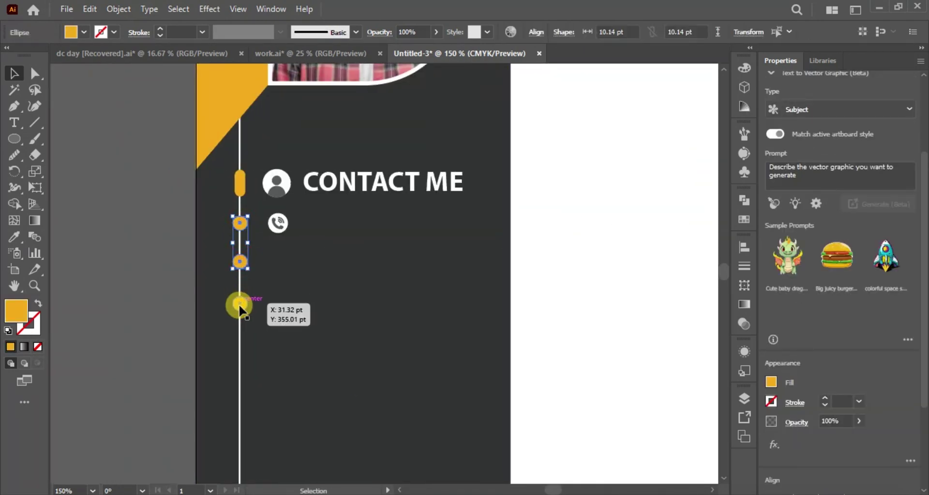
key("Down")
key("Down")
key("Down")
key("Down")
left_click(593, 280)
Align the phone icon and the first timeline dot by their vertical centers.
left_click(277, 246)
left_click(240, 247, "shift")
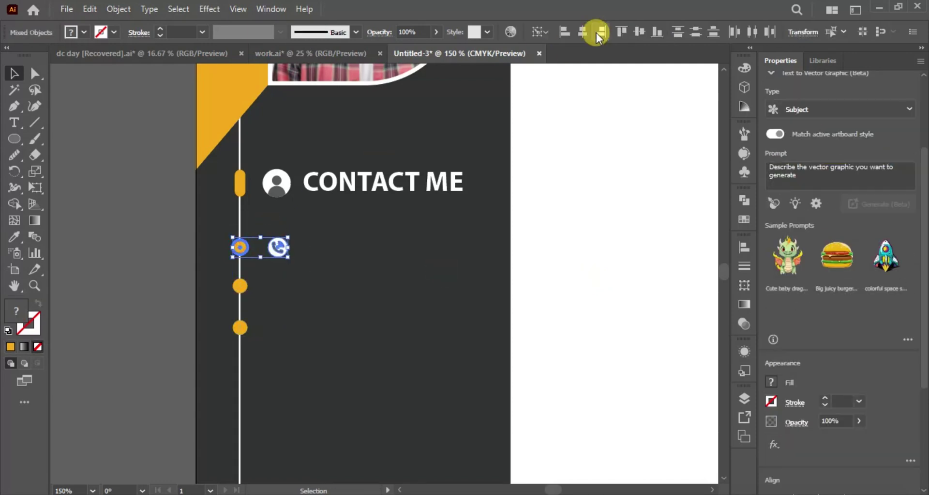
left_click(639, 32)
left_click(576, 291)
Copy the CONTACT ME heading beside the phone icon and replace its text with a placeholder phone number starting with a plus sign.
left_click_drag(611, 284, 486, 246)
left_click_drag(246, 154, 248, 218)
left_click(14, 122)
left_click_drag(342, 209, 172, 203)
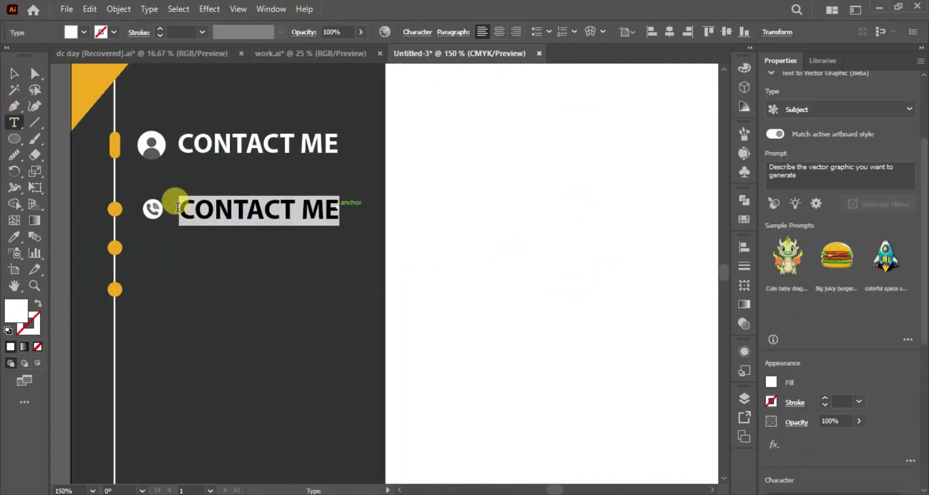
key("BackSpace")
type("00000023234")
left_click(179, 210)
type("+")
key("Escape")
left_click(361, 213)
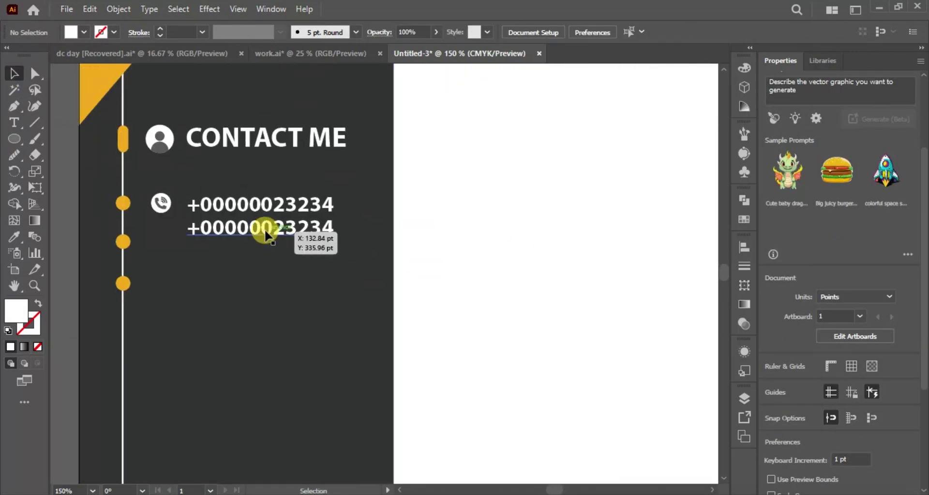
Set both phone number lines to the Regular font style and nudge them slightly upward.
left_click_drag(263, 228, 387, 202)
left_click(908, 232)
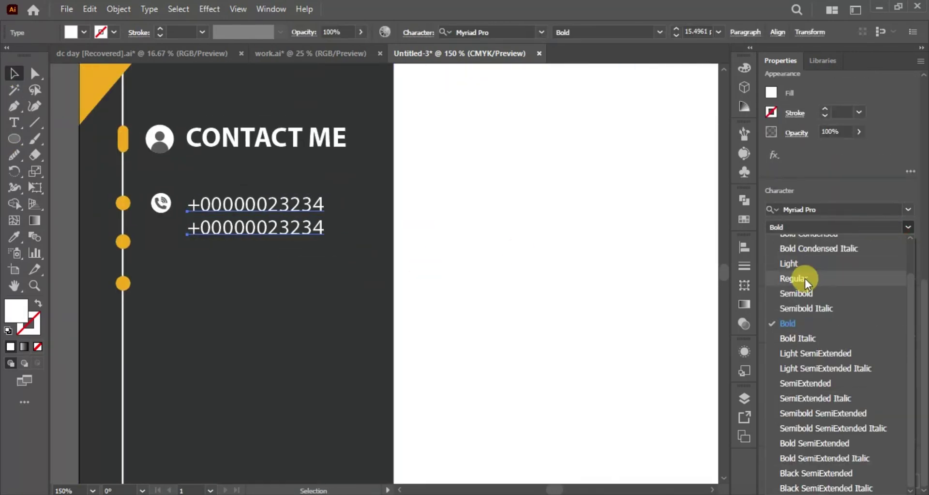
left_click(805, 276)
key("Up")
key("Up")
left_click(507, 243)
Move the two lower timeline dots down together to clear the phone number lines.
left_click(123, 241)
left_click(123, 283, "shift")
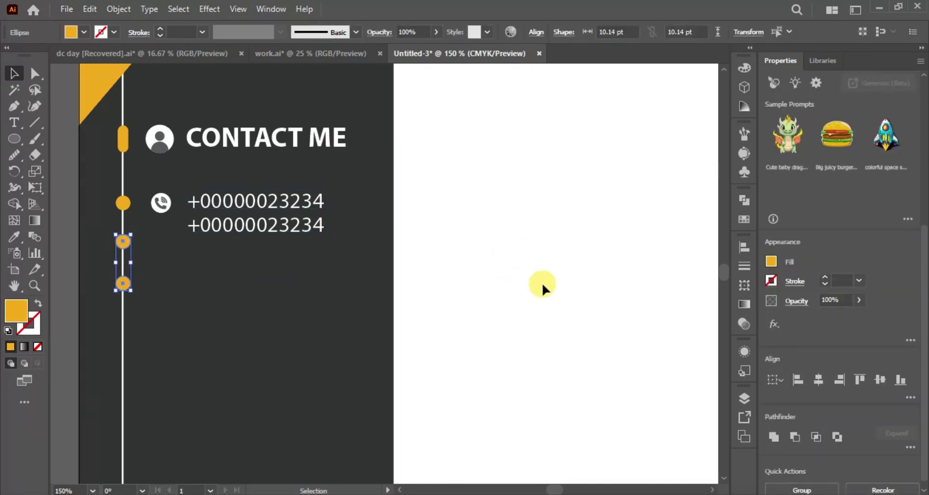
key("Down")
key("Down")
key("Down")
key("Down")
key("Down")
key("Down")
key("Down")
key("Down")
key("Down")
key("Down")
key("Down")
key("Down")
key("Down")
key("Down")
left_click(527, 266)
Move the lowest timeline dot further down and fine-tune the middle dot's spacing on the line.
left_click(123, 300)
key("Down")
key("Down")
key("Down")
key("Down")
key("Down")
key("Down")
key("Down")
key("Down")
key("Down")
key("Down")
key("Down")
key("Down")
key("Down")
key("Down")
key("Down")
key("Down")
key("Down")
key("Down")
key("Down")
key("Down")
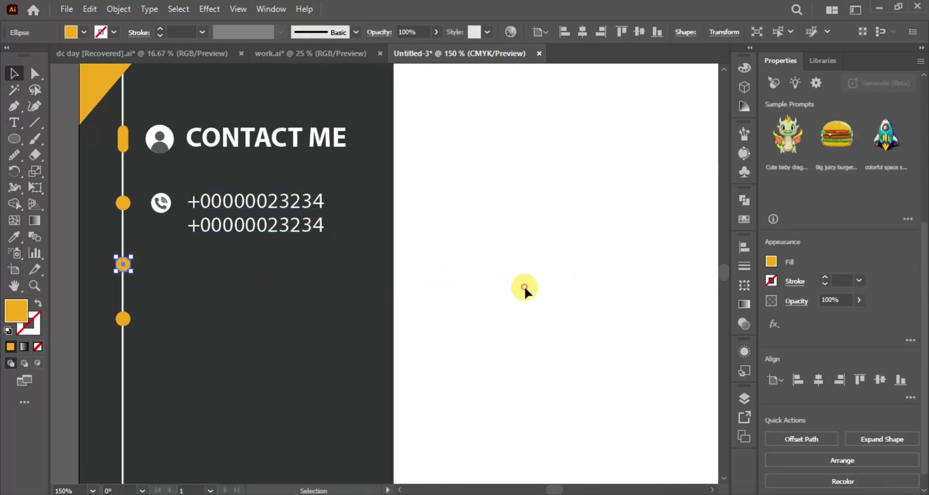
left_click(524, 287)
Place the globe icon image from the Downloads folder onto the blank area of the white artboard.
left_click_drag(524, 287, 74, 278)
left_click_drag(459, 278, 592, 286)
left_click(67, 9)
left_click(103, 259)
left_click(167, 135)
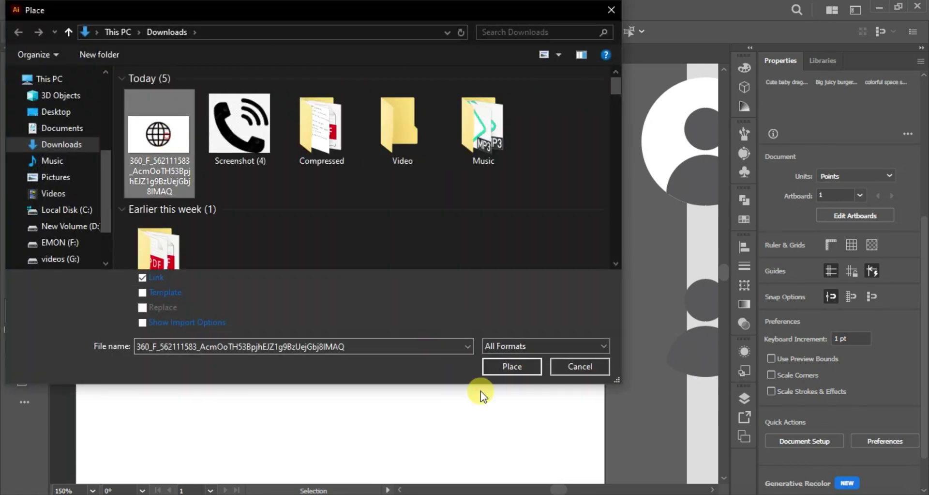
key("Return")
left_click(302, 170)
Trace the placed globe image, expand the tracing, and ungroup it.
right_click(454, 205)
left_click(344, 32)
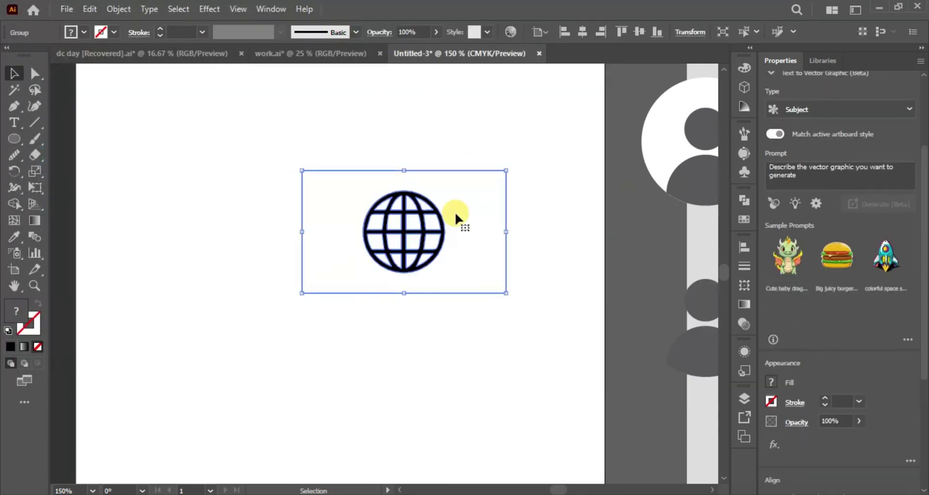
right_click(456, 211)
left_click(487, 386)
Remove the leftover background pieces around the traced globe and move the globe aside on the white artboard.
left_click(489, 338)
left_click_drag(477, 257, 478, 350)
key("Delete")
left_click_drag(441, 233, 262, 238)
left_click_drag(299, 150, 440, 286)
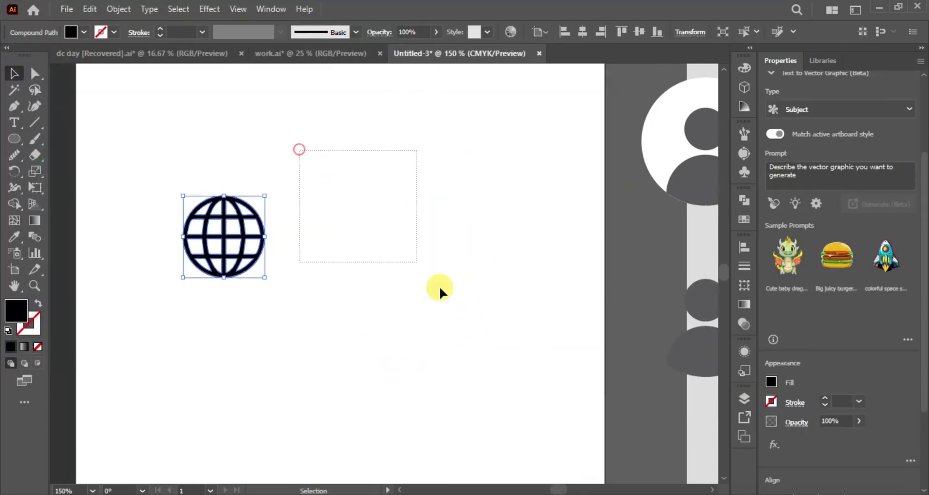
Recolour the globe with the dark grey sampled from the person icon.
left_click(241, 235)
left_click(15, 236)
left_click(705, 180)
left_click(14, 73)
Copy the round person icon onto the white artboard, release its clipping mask, and move the person figure off the circle.
left_click(349, 223)
left_click_drag(459, 217, 340, 206)
left_click_drag(621, 140, 381, 258)
right_click(381, 257)
left_click(402, 364)
left_click(398, 366)
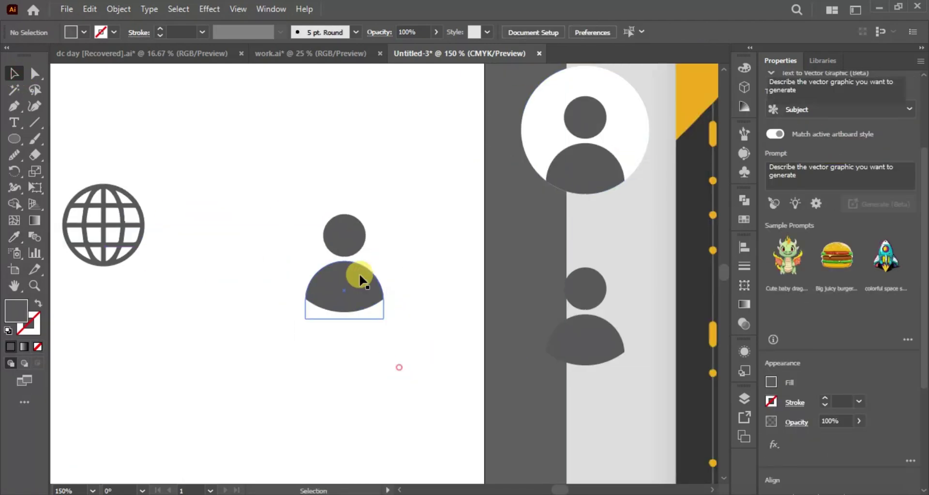
left_click(359, 273)
left_click_drag(401, 227, 301, 194)
left_click_drag(344, 237, 616, 227)
Centre the dark grey globe horizontally and vertically on the white circle.
left_click(238, 203)
left_click(122, 220, "shift")
left_click(583, 32)
left_click(639, 32)
left_click(395, 237)
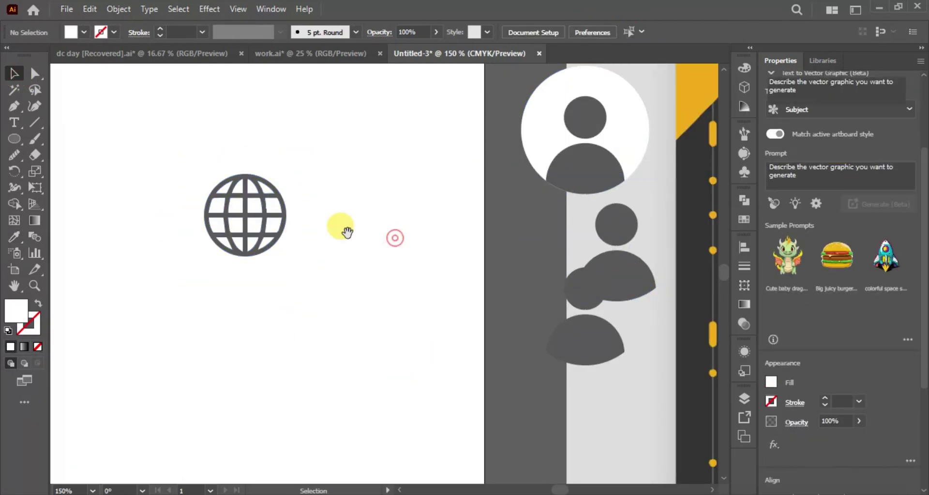
Group the globe with its white circle, move it onto the dark sidebar, and scale it down to about 23 pt.
right_click(308, 189)
left_click(369, 355)
left_click_drag(611, 283, 349, 307)
left_click_drag(394, 243, 384, 341)
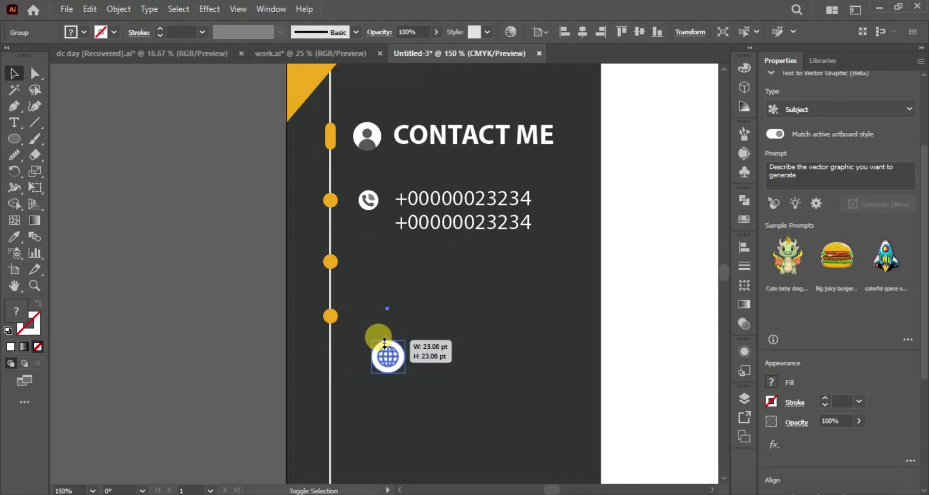
Compare the globe icon with the phone icon and align it directly beneath, beside the middle timeline dot.
key("ctrl+equal")
key("ctrl+equal")
key("ctrl+equal")
key("ctrl+equal")
key("ctrl+equal")
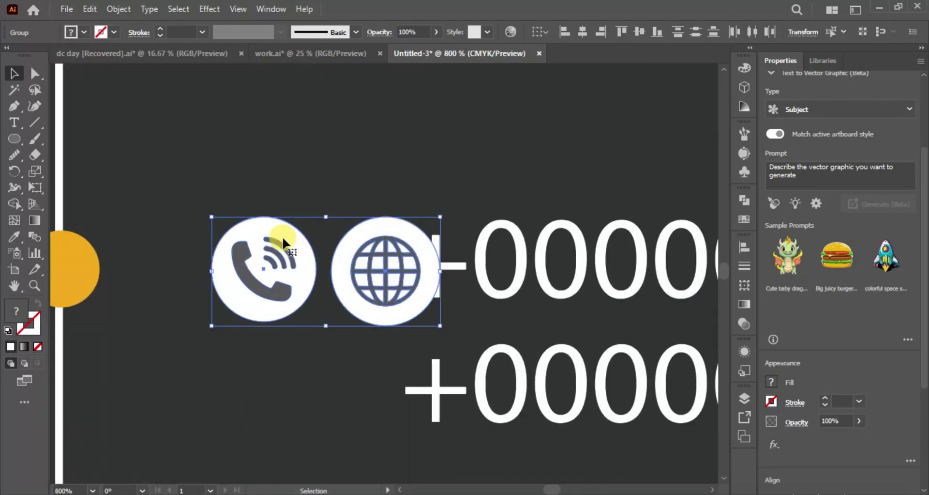
left_click(283, 237)
left_click_drag(82, 213, 323, 227)
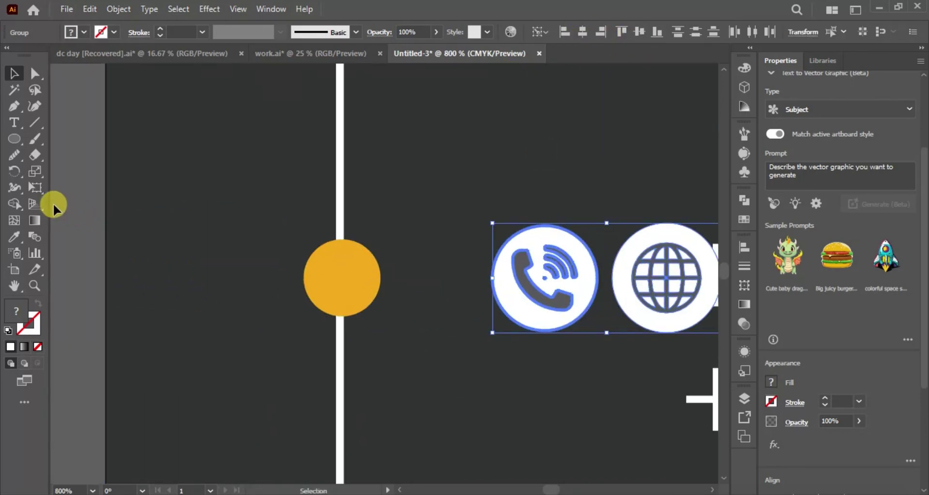
key("ctrl+minus")
key("ctrl+minus")
key("ctrl+minus")
key("ctrl+minus")
left_click_drag(447, 277, 446, 288)
left_click_drag(417, 335, 417, 336)
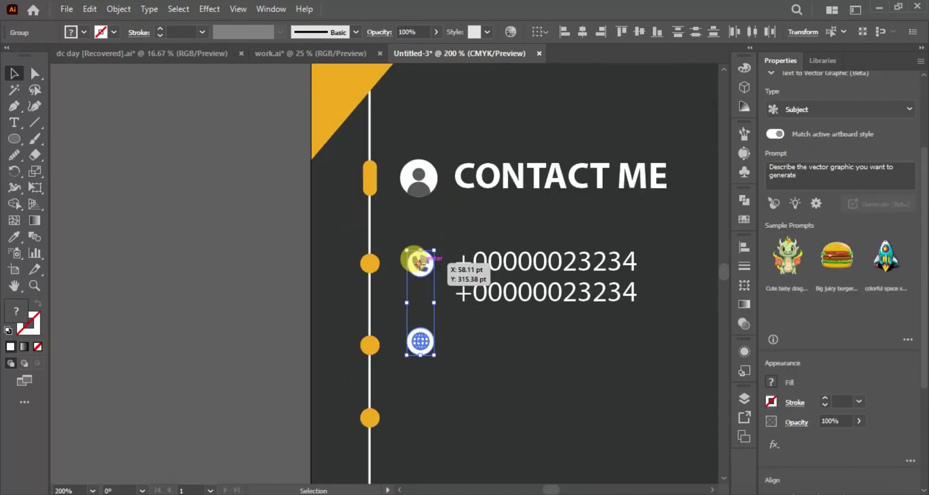
scroll(598, 303, "right", 10)
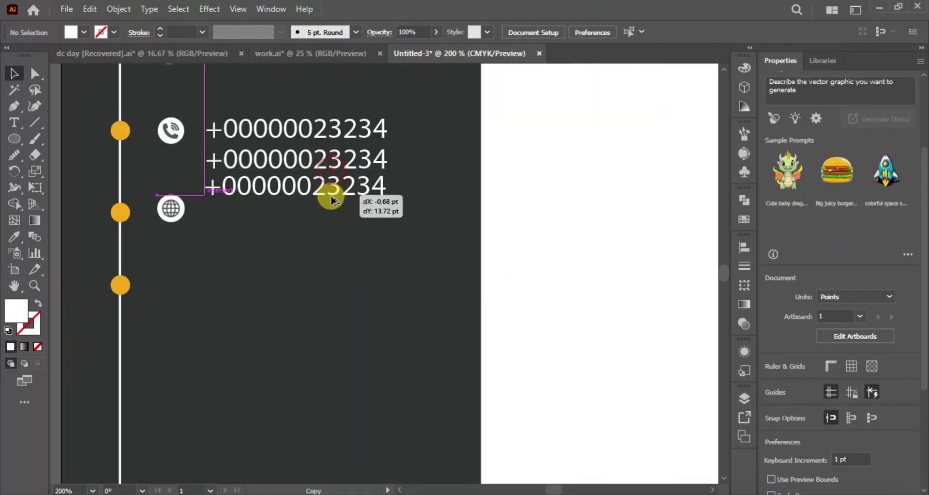
left_click_drag(328, 191, 328, 213)
left_click(14, 123)
left_click(384, 203)
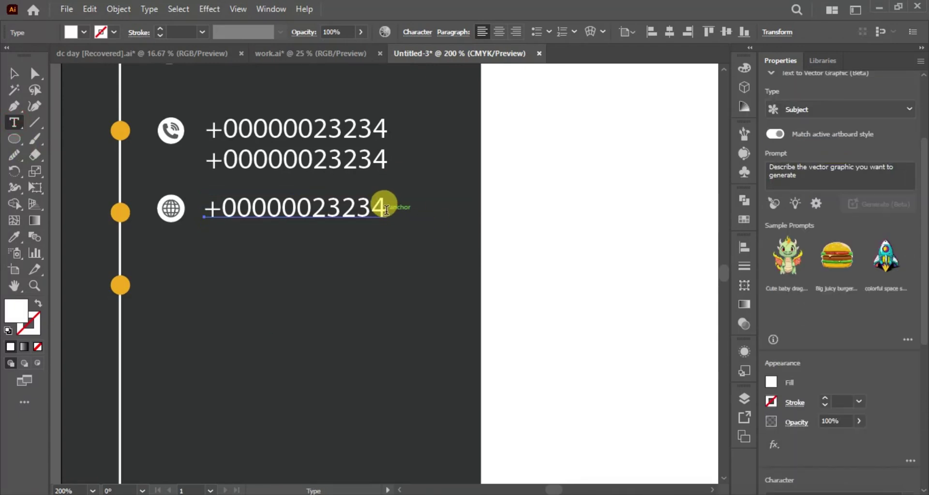
left_click_drag(384, 204, 203, 213)
key("BackSpace")
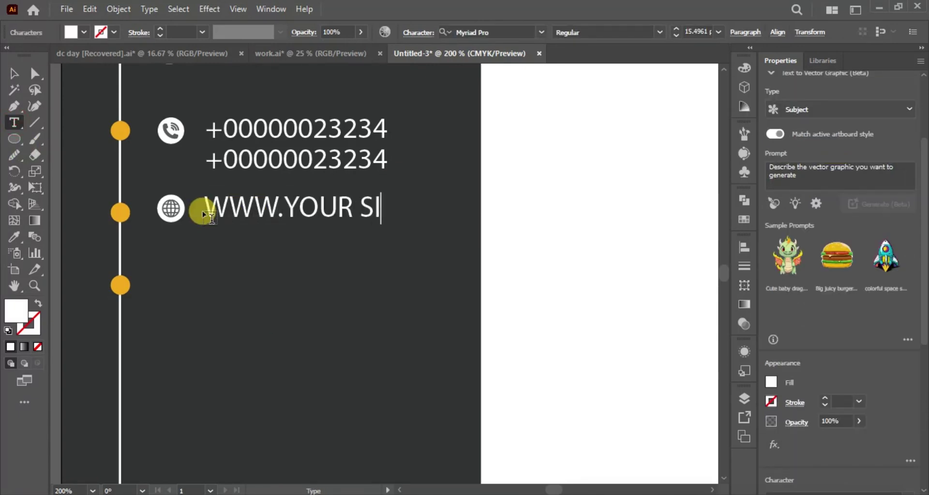
Replace the text of the line below the website with a placeholder e-mail address and adjust its size to match.
left_click_drag(481, 213, 203, 241)
key("t")
key("BackSpace")
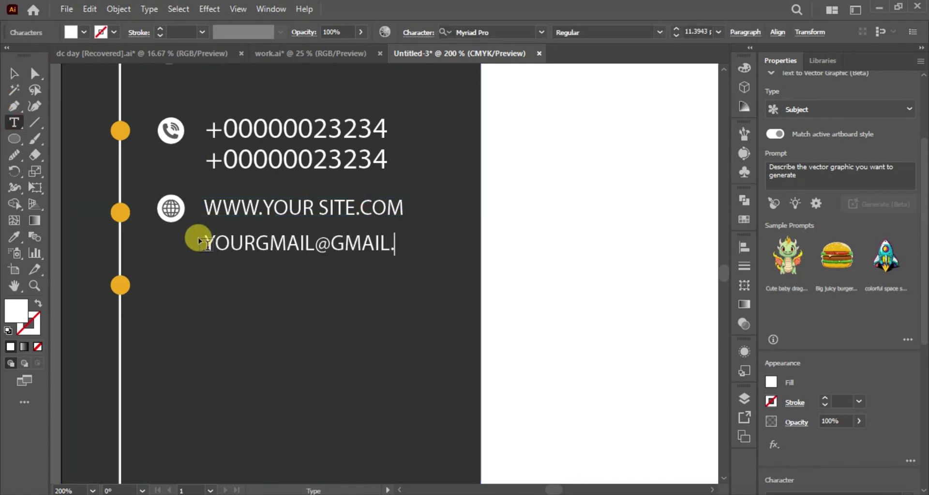
left_click_drag(393, 242, 391, 245)
left_click_drag(412, 237, 402, 236)
Try to shape a map pin from a dark grey ellipse by turning its bottom anchor into a sharp corner.
left_click(567, 279)
key("space")
left_click_drag(569, 282, 155, 277)
left_click_drag(464, 276, 233, 365)
left_click(14, 138)
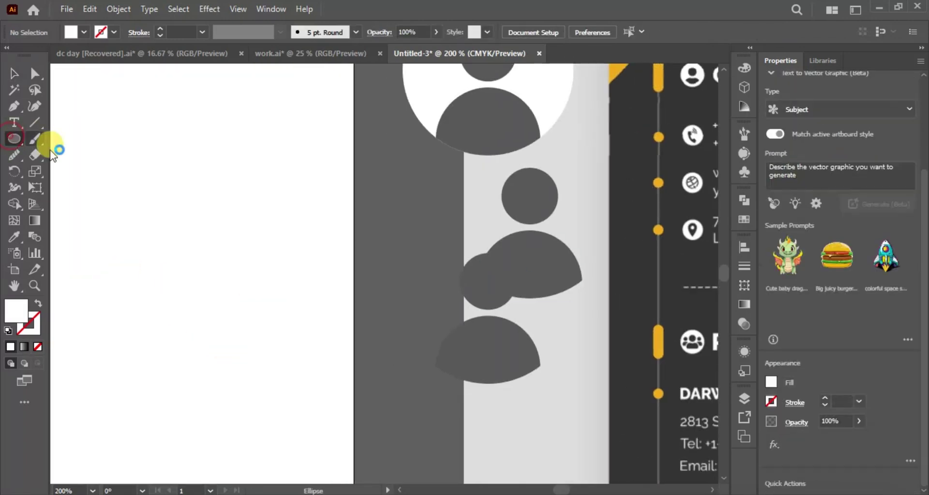
mouse_move(127, 144)
left_mouse_down()
mouse_move(266, 321)
mouse_move(216, 332)
mouse_move(216, 380)
mouse_move(216, 356)
left_mouse_up()
key("i")
left_click(535, 253)
key("a")
left_click(129, 183)
left_click(218, 329)
left_click(102, 32)
key("v")
Draw a dark grey circle on the white artboard as the head of the map pin.
key("l")
left_click_drag(100, 131, 283, 268)
left_click(14, 73)
scroll(213, 291, "down", 2)
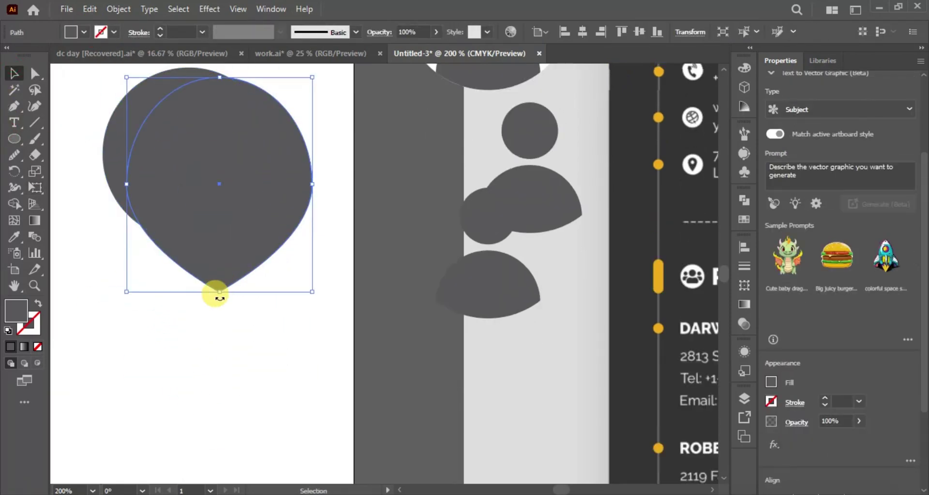
Try to stretch the teardrop and stack it behind the circle, and discard it.
left_click_drag(225, 255, 193, 246)
right_click(196, 95)
left_click(368, 429)
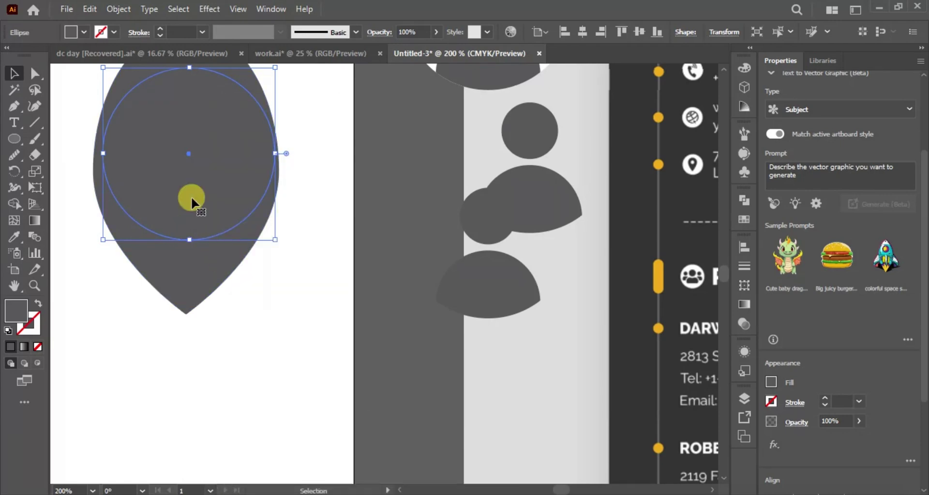
left_click(190, 167)
left_click(19, 74)
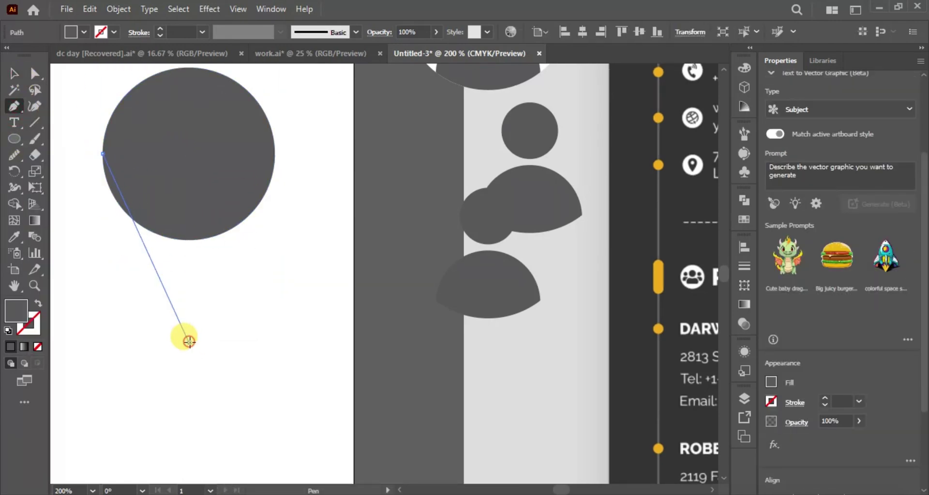
Draw a dark grey triangle from the circle's sides down to a point beneath it and enlarge it slightly.
left_click(189, 342)
left_click(275, 153)
left_click(14, 73)
left_click(216, 295)
left_click(199, 294)
left_click_drag(189, 341, 193, 351)
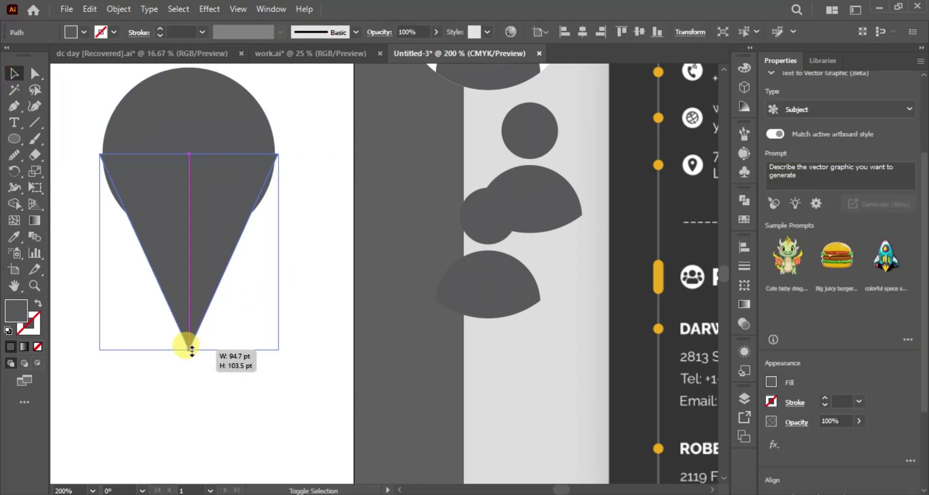
Combine the circle and the triangle into one grouped map pin shape.
left_click_drag(98, 103, 117, 184)
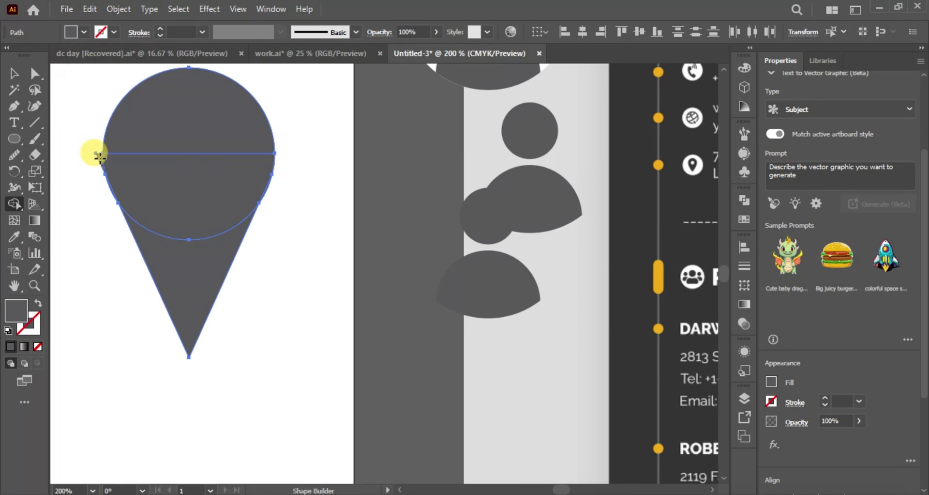
right_click(184, 127)
left_click(251, 315)
Add a smaller white circle centred in the pin's head and scale the whole pin down.
key("l")
left_click_drag(167, 111, 282, 227)
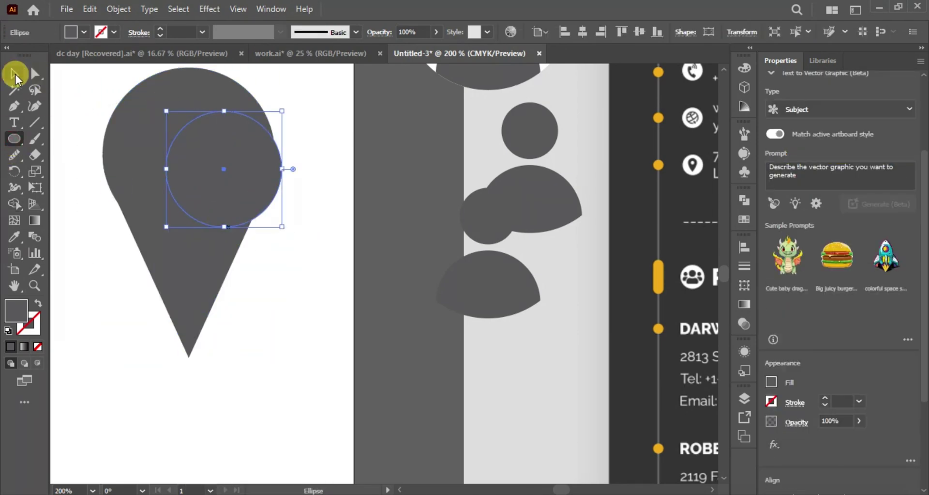
left_click_drag(216, 215, 339, 247)
right_click(324, 244)
left_click(367, 187)
left_click_drag(301, 428, 301, 303)
left_click(371, 315)
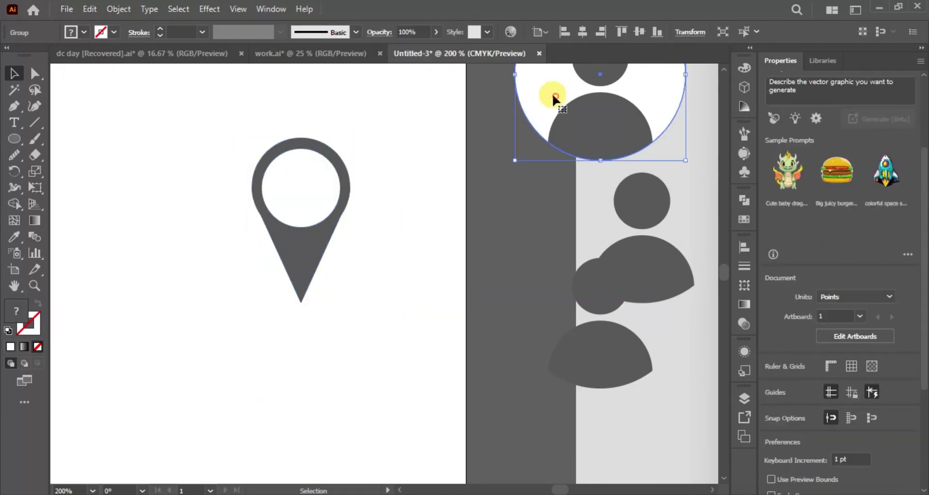
Copy the person icon's white circle behind the map pin and centre the two horizontally.
left_click_drag(555, 99, 274, 257)
left_click(359, 255, "shift")
left_click(583, 32)
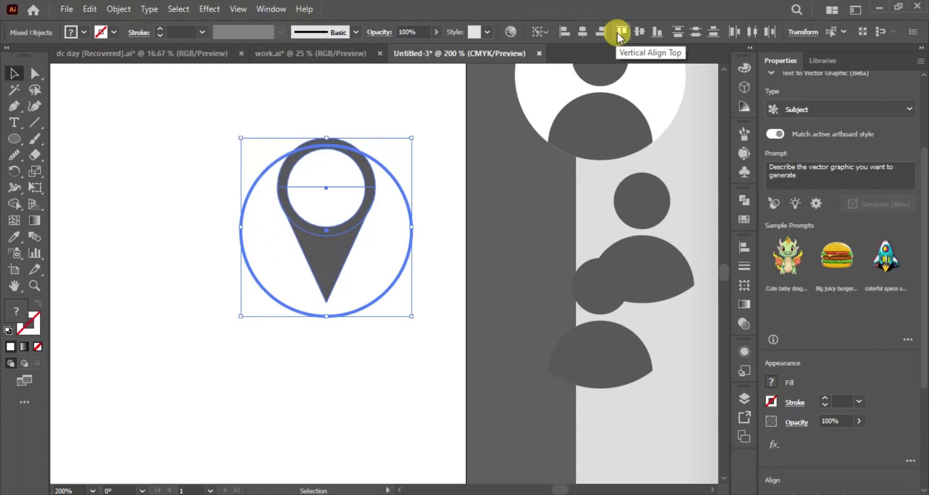
Scale the map pin to fit inside the white circle, centre it, and group the two.
left_click(386, 99)
left_click(332, 239)
left_click_drag(327, 145, 322, 200)
left_click(373, 153, "shift")
left_click(578, 33)
left_click(425, 247)
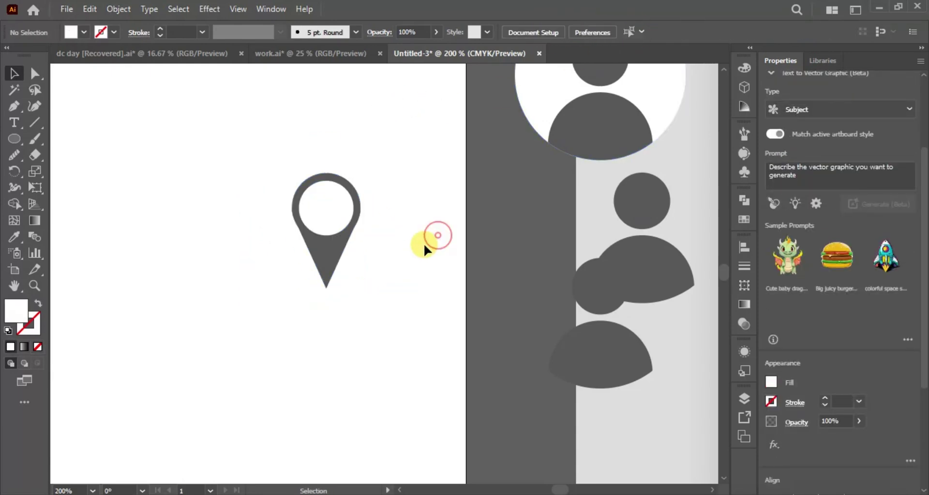
left_click_drag(326, 287, 321, 286)
left_click(399, 239, "shift")
right_click(332, 207)
left_click(437, 231)
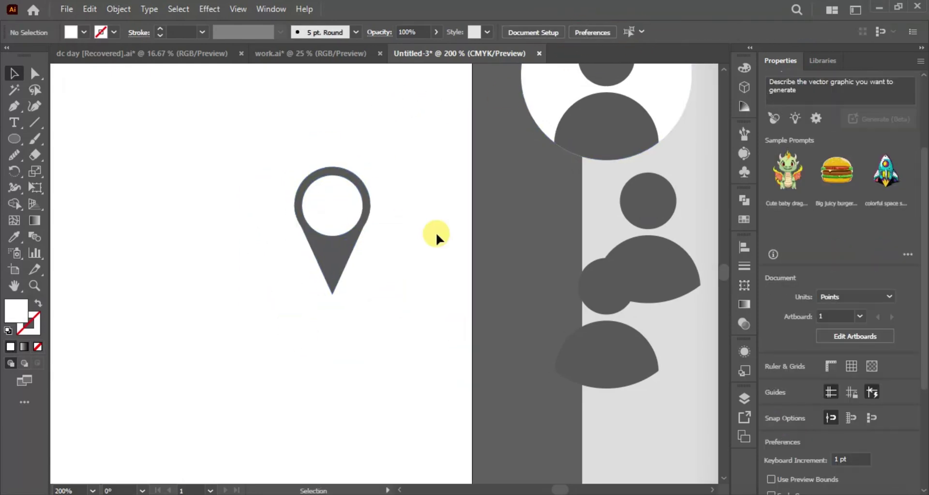
Move the map pin icon onto the dark sidebar and scale it down beside the lowest timeline dot.
left_click(386, 229)
key("equal")
key("ctrl+minus")
key("ctrl+minus")
key("ctrl+minus")
key("v")
left_click_drag(395, 275, 264, 312)
left_click_drag(261, 313, 402, 324)
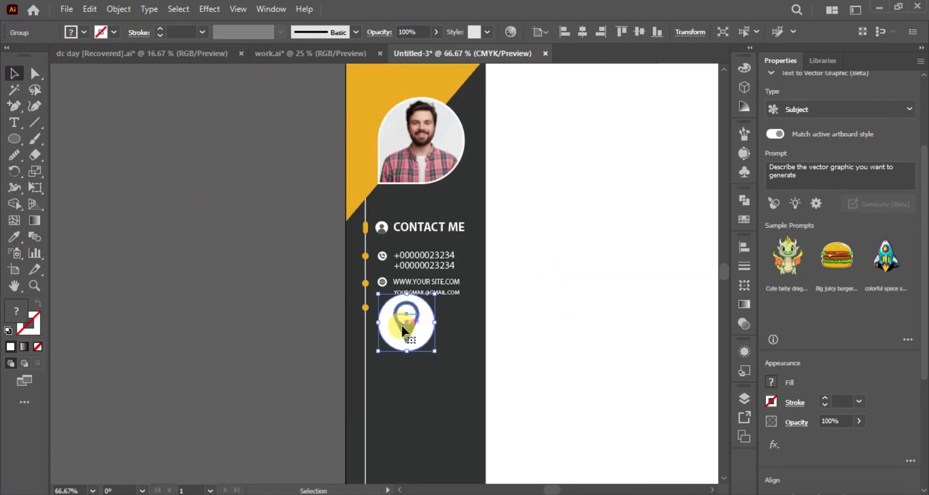
key("ctrl+plus")
key("ctrl+plus")
key("ctrl+plus")
key("ctrl+plus")
left_click_drag(508, 266, 305, 260)
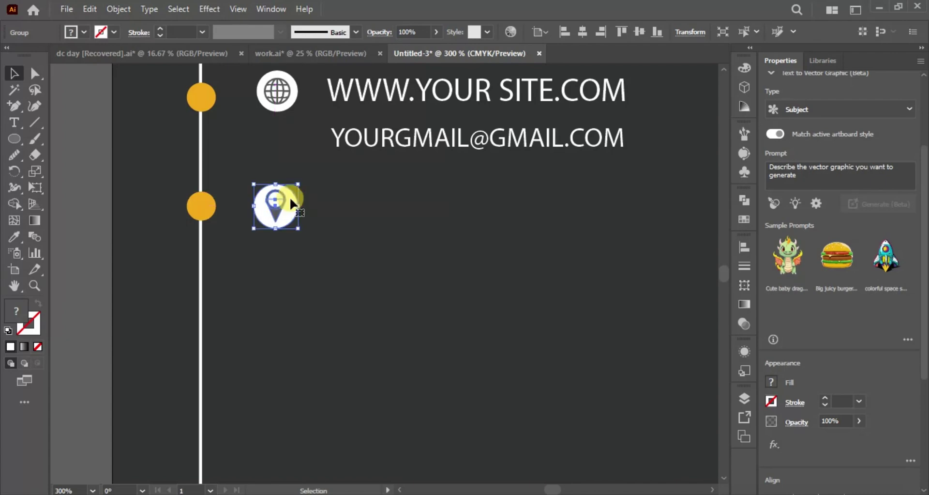
Centre the map pin icon beneath the globe icon and align it level with the lowest timeline dot.
key("ctrl+plus")
key("ctrl+plus")
key("ctrl+plus")
key("a")
key("ctrl+minus")
key("ctrl+minus")
key("ctrl+minus")
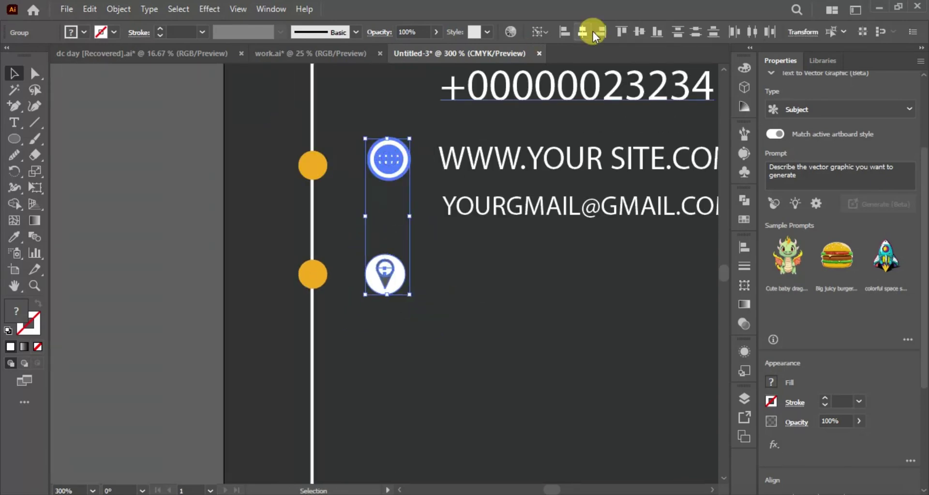
left_click(591, 31)
left_click(400, 259)
key("ctrl+minus")
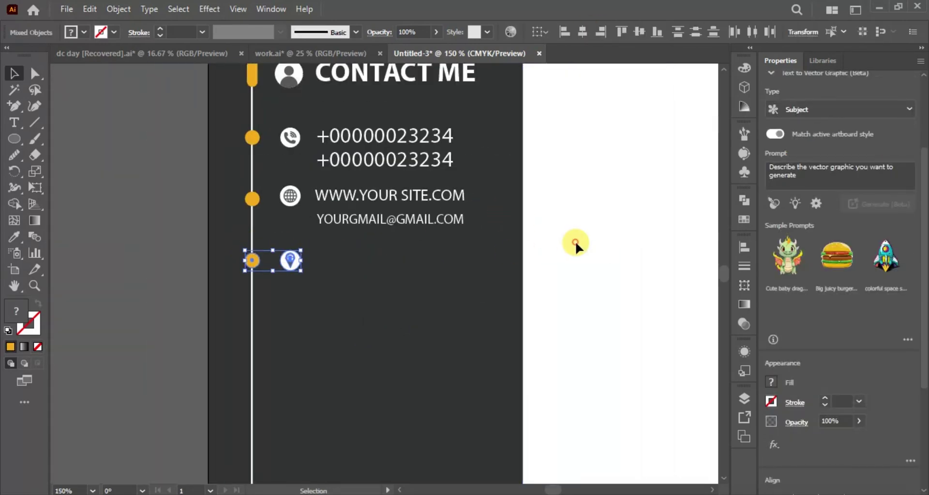
Duplicate the e-mail line beside the map pin icon, change it to YOUR LOCATION HERE, and align it with the icon.
left_click_drag(386, 224, 386, 266)
left_click(14, 122)
left_click_drag(465, 263, 316, 259)
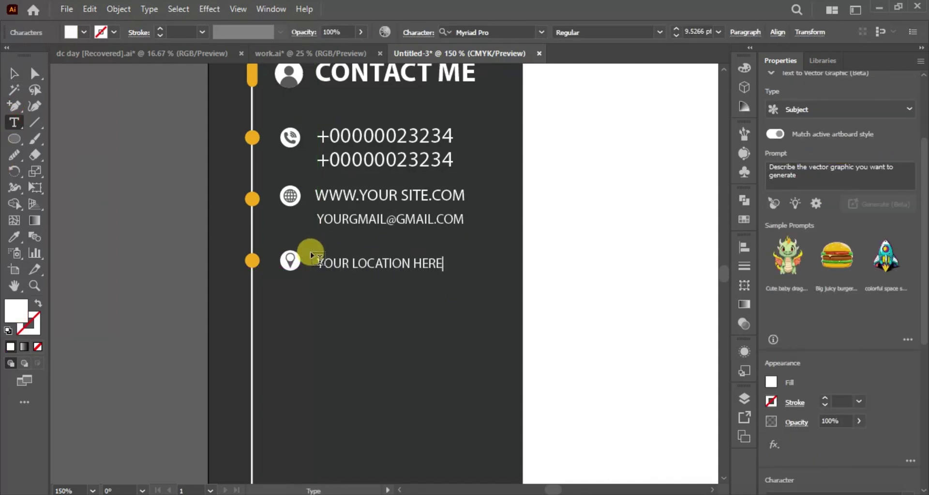
key("Escape")
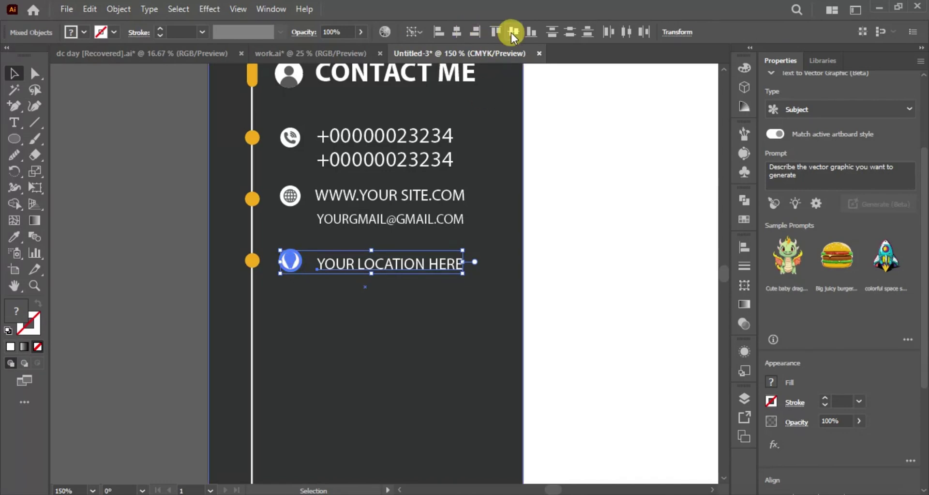
left_click(602, 297)
Arrange three dark grey person figures side by side on the white artboard.
left_click_drag(601, 297, 442, 260)
left_click(765, 85)
left_click_drag(162, 264, 376, 267)
left_click_drag(539, 307, 206, 270)
left_click(112, 203)
right_click(477, 125)
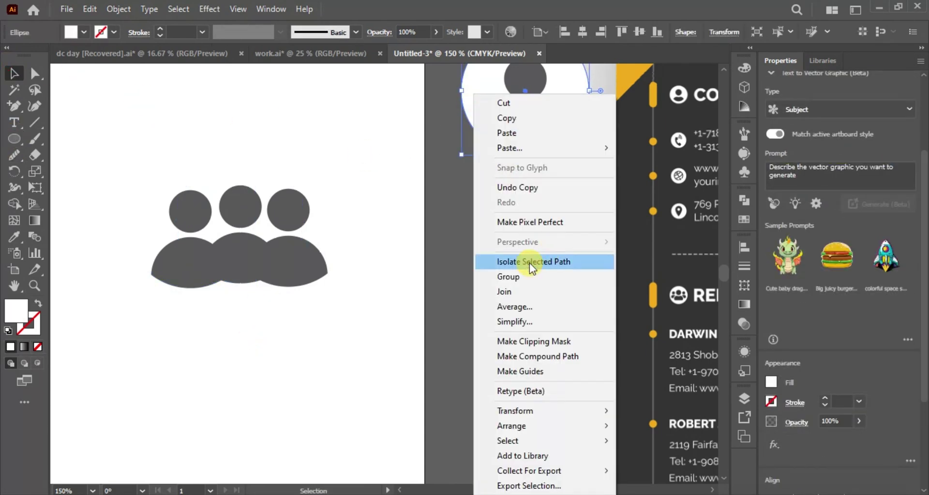
left_click(373, 188)
right_click(441, 259)
left_click(438, 255)
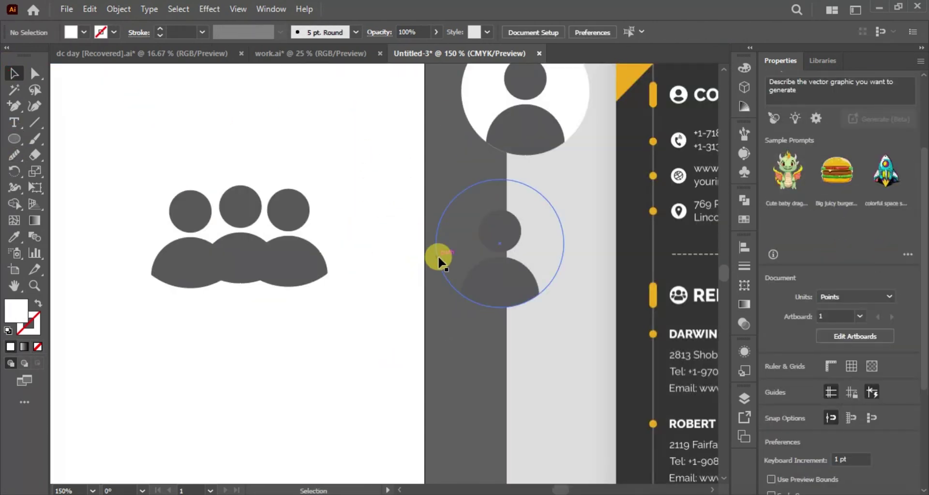
Release the lower spare figure's clipping mask, move its empty circle over the three figures, and scale it to frame them.
left_click(484, 274)
right_click(483, 274)
left_click(528, 242)
left_click_drag(459, 283, 201, 232)
left_click_drag(260, 140, 263, 87)
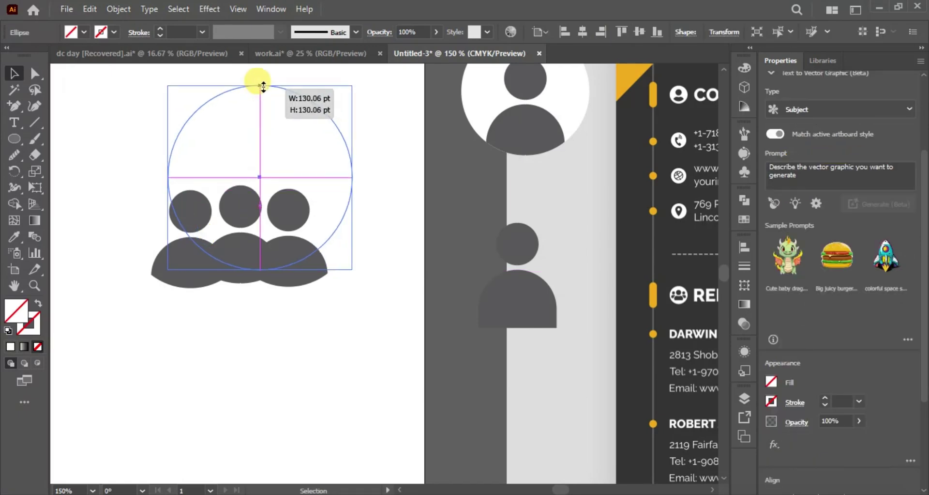
left_click_drag(241, 269, 241, 280)
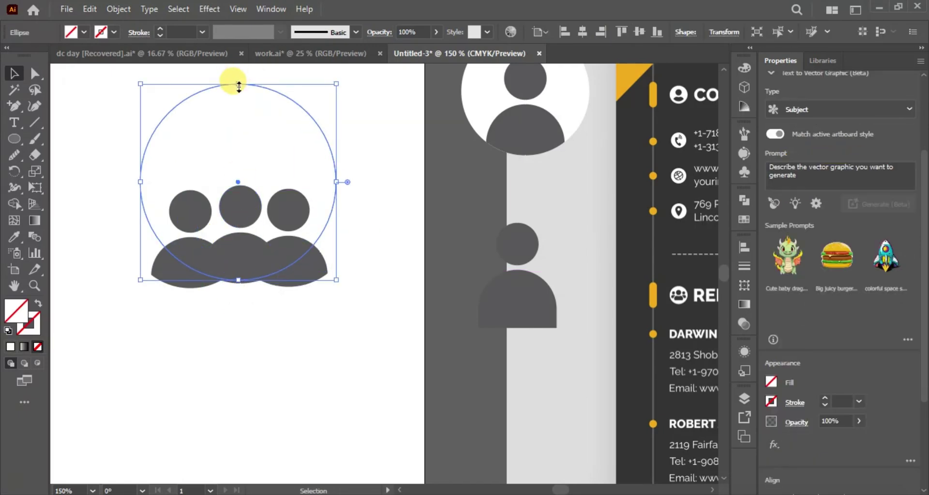
left_click_drag(239, 86, 240, 109)
Clip the three person figures with the framing circle.
left_click(239, 247)
left_click_drag(118, 103, 347, 281)
right_click(245, 280)
left_click(330, 387)
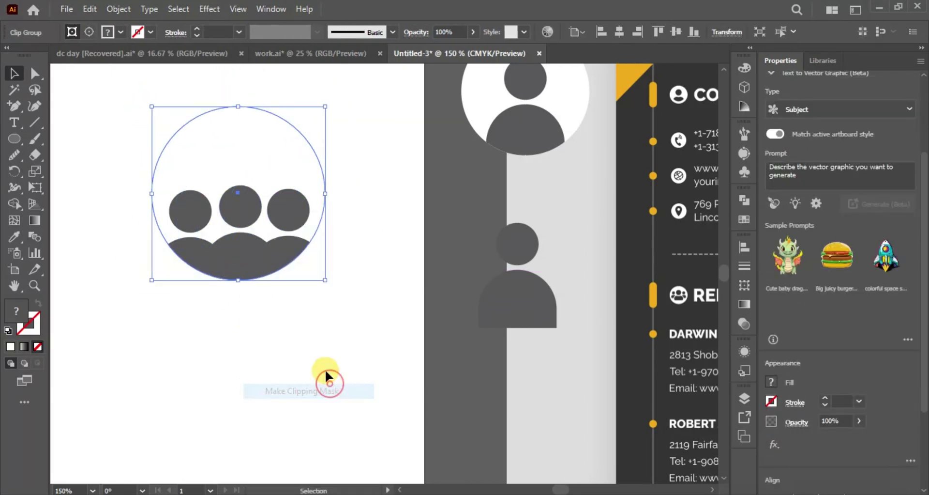
Inside the clipped people group, raise the middle figure and extend its clipped body down to fill the gap at the base.
double_click(274, 288)
left_click(272, 233)
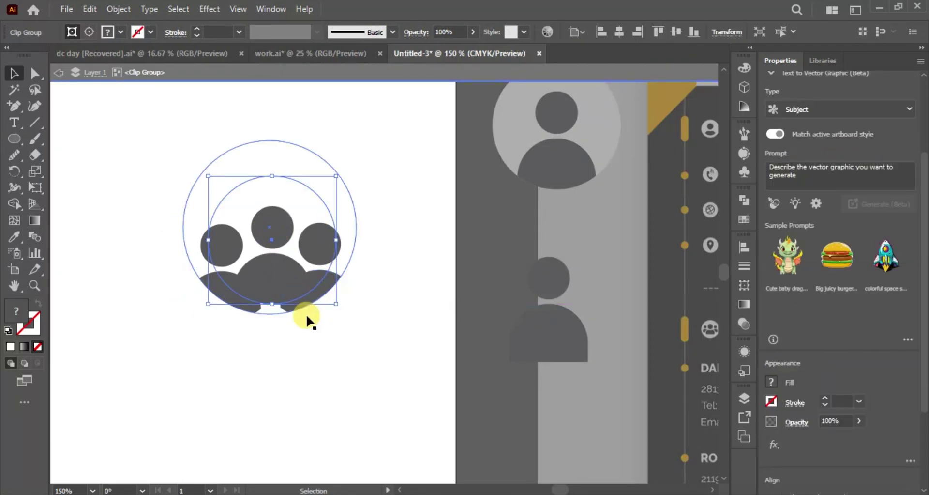
left_click_drag(308, 316, 272, 321)
left_click(272, 303)
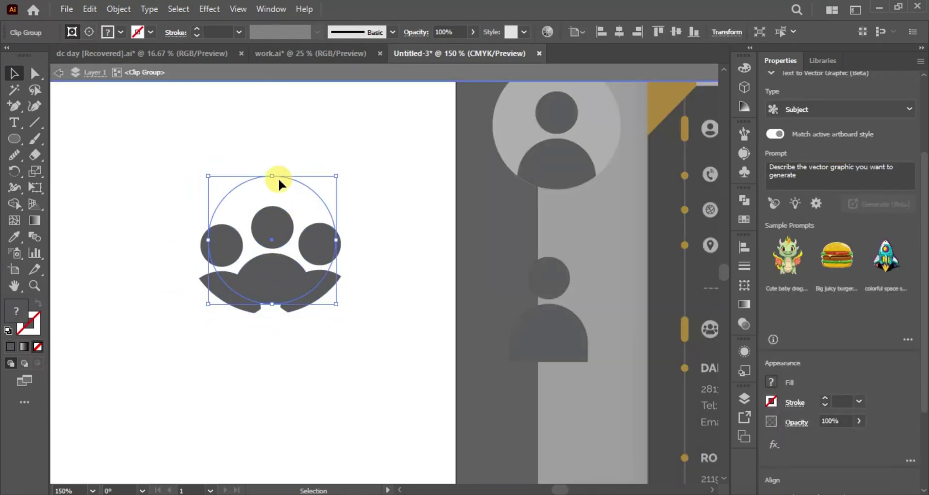
left_click(271, 304)
double_click(120, 243)
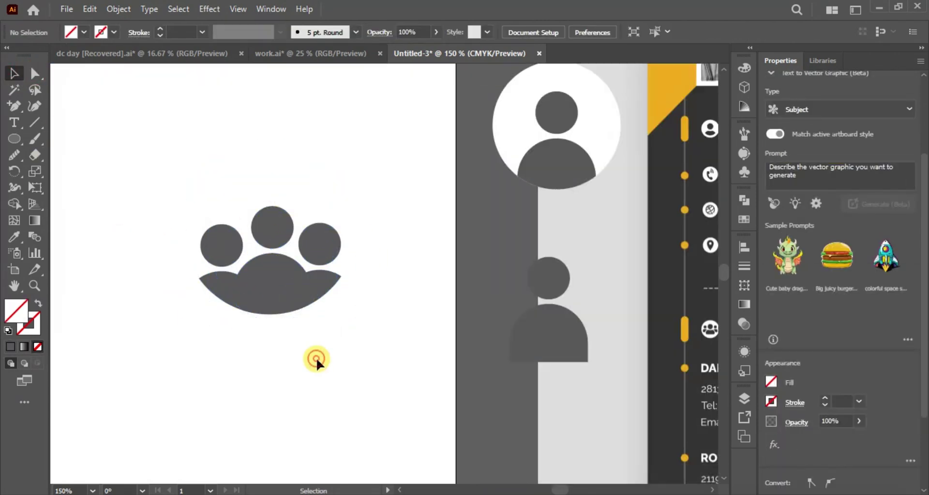
Move the spare white circle from outside the artboard onto the three-person figure.
left_click_drag(316, 357, 566, 398)
key("ctrl+minus")
key("ctrl+minus")
key("ctrl+minus")
left_click(433, 271)
right_click(520, 232)
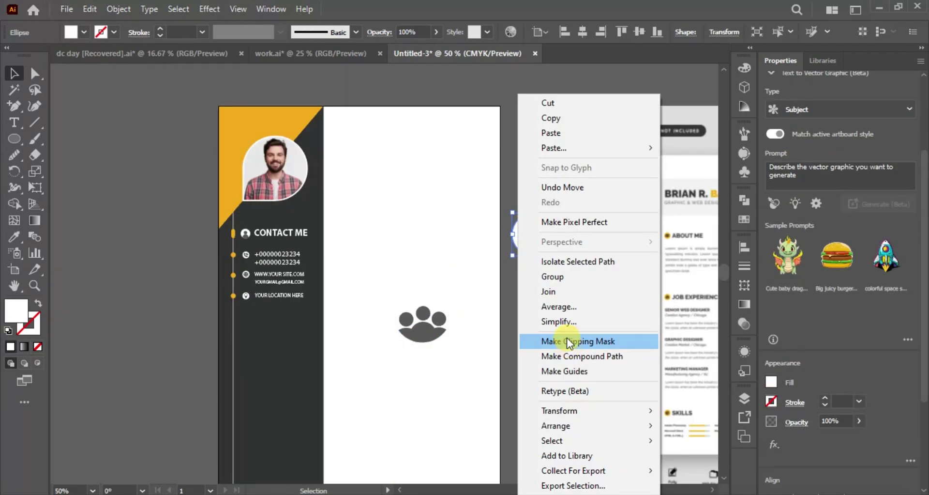
key("Escape")
left_click_drag(524, 229, 434, 287)
Scale the three-person figure down to fit the white circle, centre it horizontally and align it to the circle's bottom edge.
key("ctrl+plus")
key("ctrl+plus")
key("ctrl+plus")
key("ctrl+plus")
key("ctrl+a")
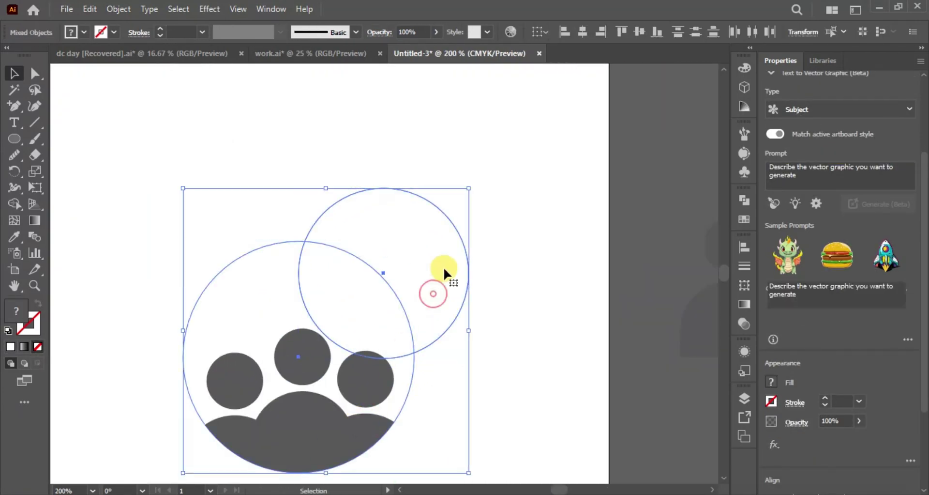
left_click(643, 32)
left_click(676, 32)
left_click(356, 224)
left_click_drag(383, 154, 390, 207)
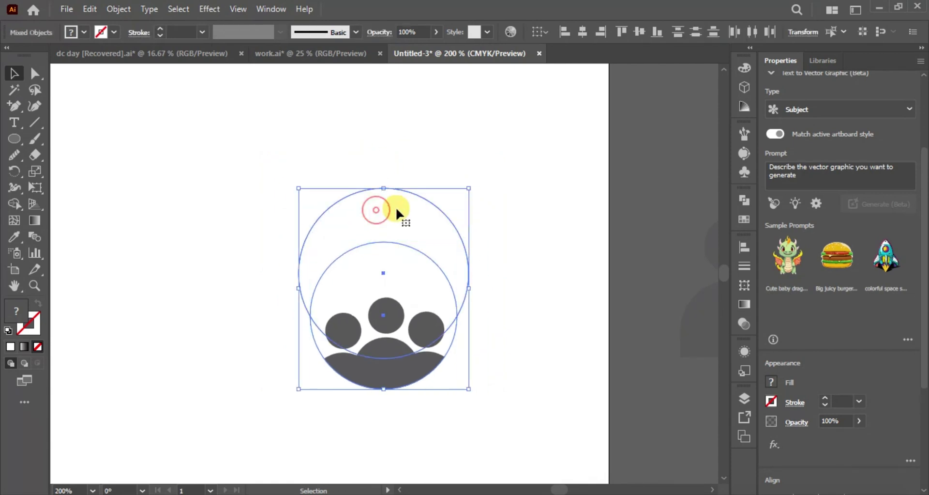
key("ctrl+a")
left_click_drag(439, 297, 452, 208)
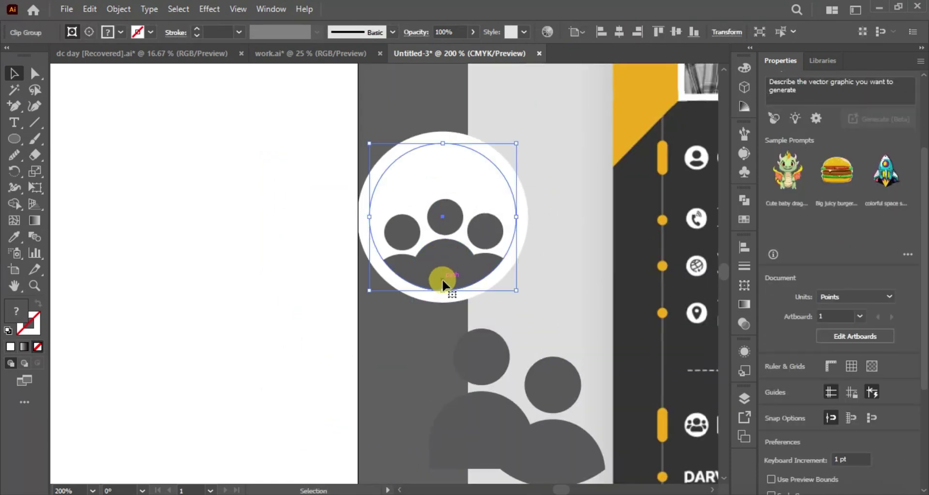
left_click(467, 166)
left_click(657, 32)
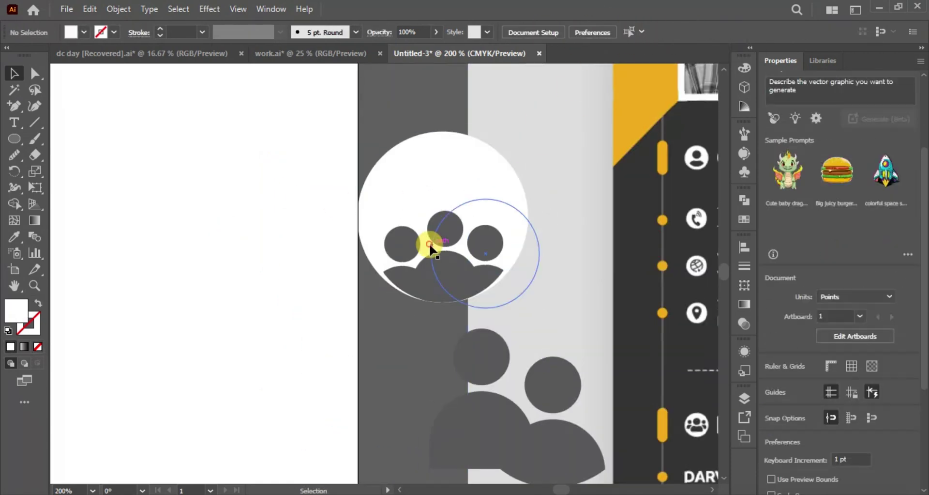
Group the three-person figure with its white circle and move the group onto the white artboard.
left_click(442, 152)
left_click_drag(443, 150, 442, 131)
right_click(443, 209)
left_click(459, 247)
left_click_drag(459, 249, 222, 266)
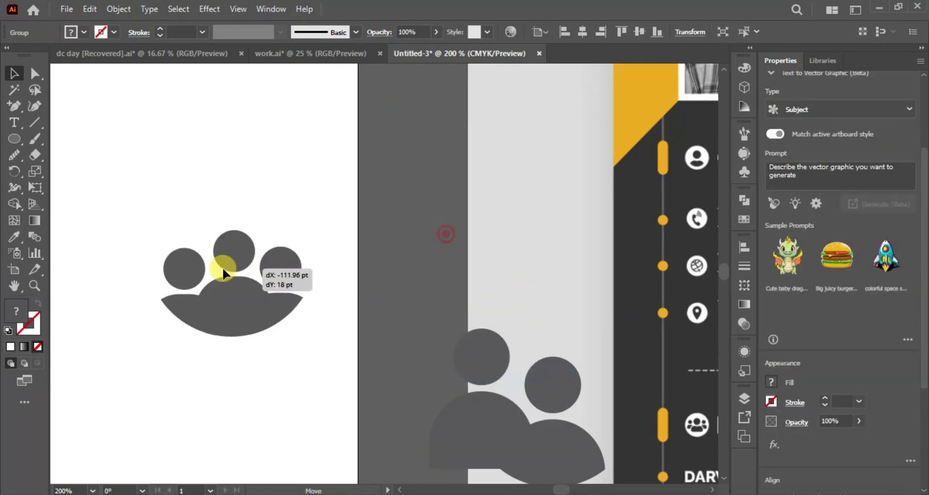
Place the people icon in the dark sidebar below the location line and scale it to match the CONTACT ME icon.
scroll(182, 201, "down", 5)
left_click_drag(312, 363, 384, 307)
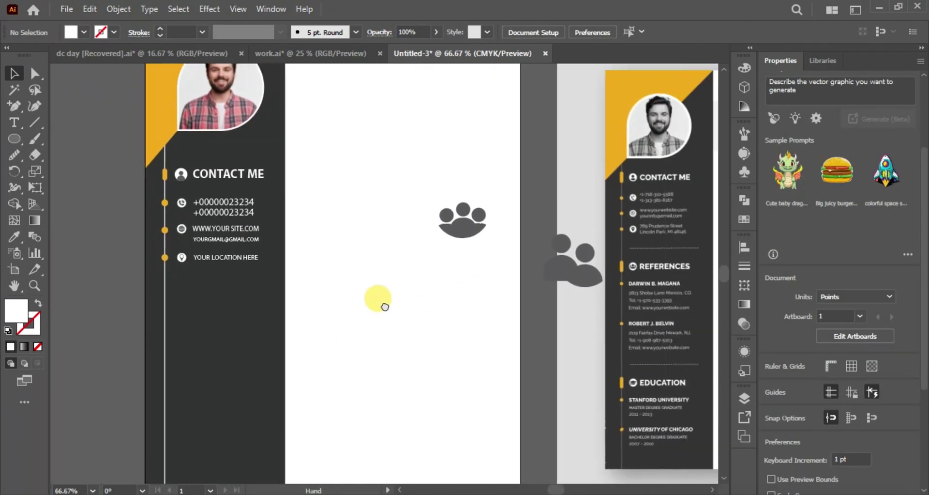
left_click_drag(195, 312, 228, 310)
left_click_drag(228, 310, 363, 307)
scroll(363, 307, "up", 2)
left_click_drag(291, 203, 348, 300)
left_click_drag(716, 282, 513, 275)
scroll(139, 315, "down", 5)
scroll(564, 352, "up", 8)
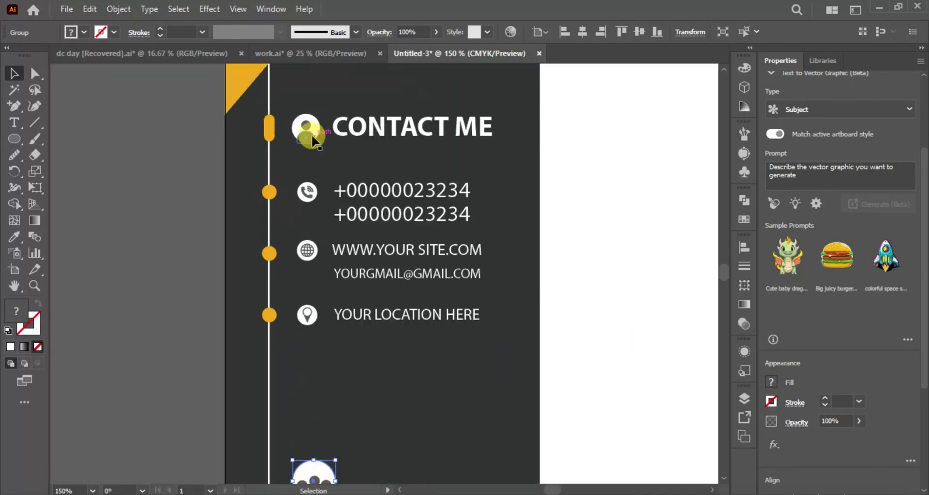
scroll(315, 451, "down", 1)
left_click(315, 451)
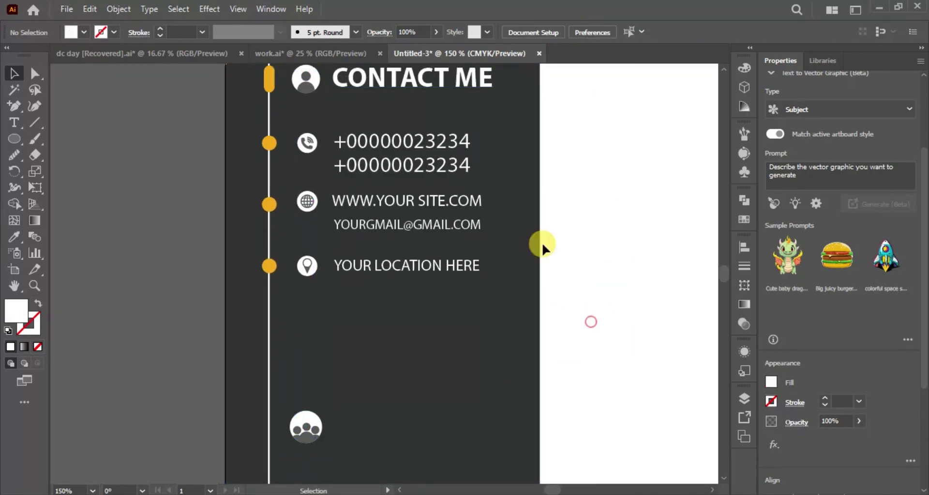
Duplicate the CONTACT ME heading beside the people icon and change its text to REFERENCES.
left_click_drag(404, 86, 432, 434)
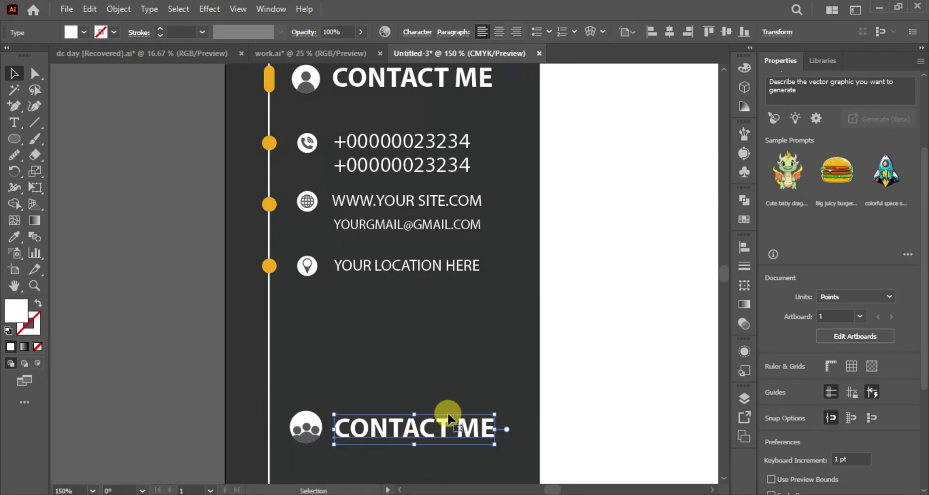
left_click(602, 359)
left_click_drag(602, 359, 550, 302)
left_click(14, 122)
left_click_drag(416, 312, 423, 309)
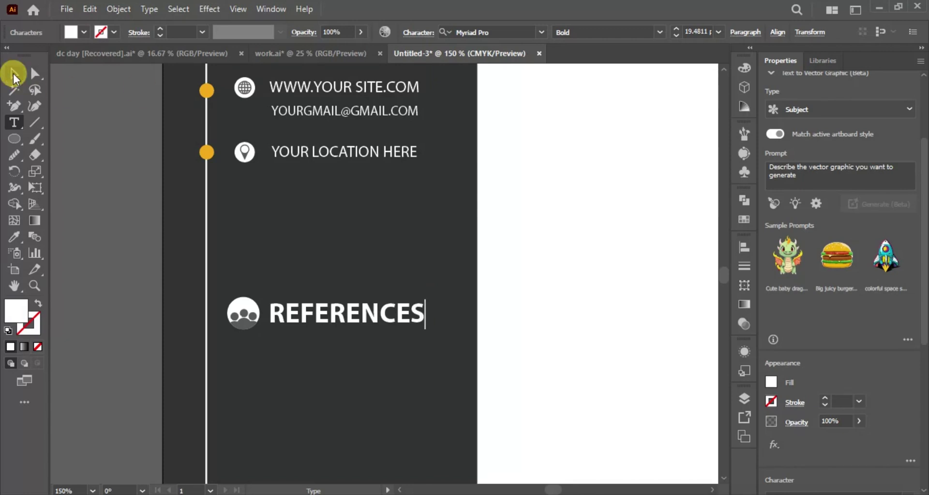
left_click(13, 78)
Draw a horizontal line across the sidebar between the location line and REFERENCES, with a white 1 pt dashed stroke.
scroll(248, 436, "up", 5)
left_click_drag(247, 452, 308, 407)
left_click(201, 349)
key("\\")
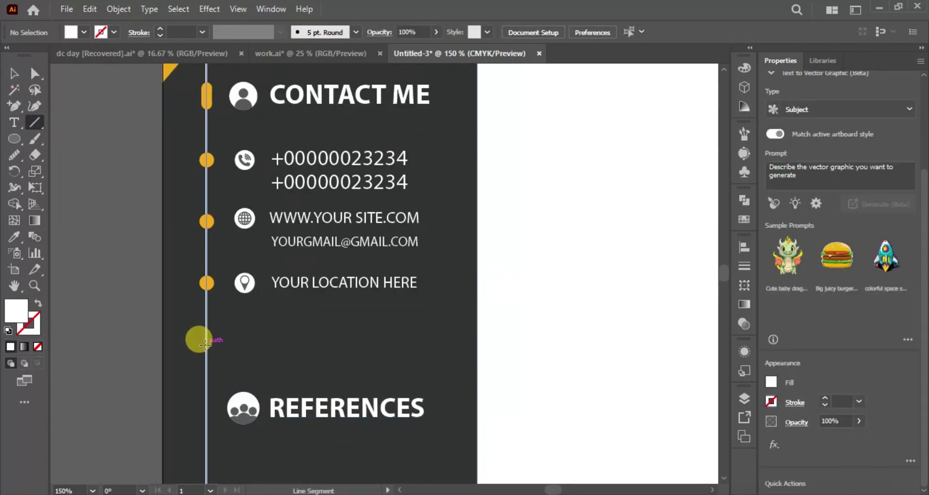
left_click_drag(462, 354, 462, 353)
left_click(14, 237)
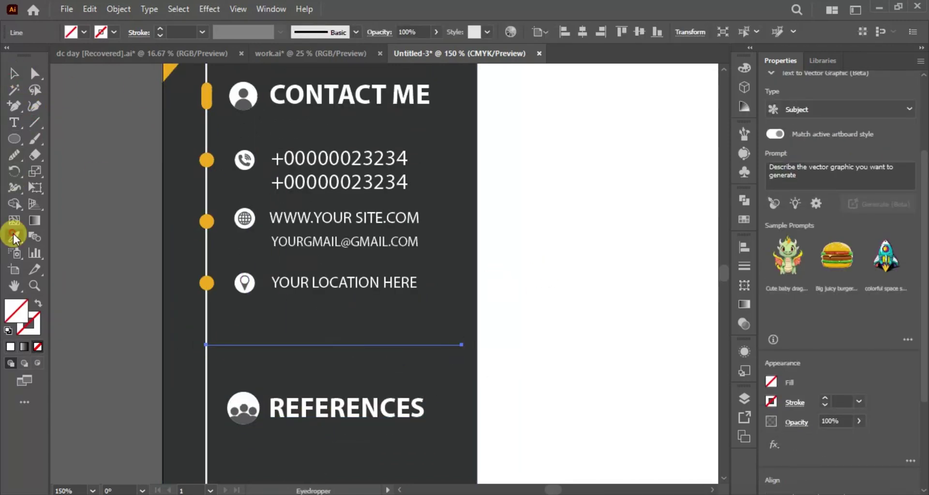
left_click(140, 35)
left_click(10, 122)
left_click(532, 291)
Duplicate the orange pill marker beside REFERENCES and place two copies of the orange dot below it on the timeline.
scroll(541, 288, "down", 3)
key("ctrl+minus")
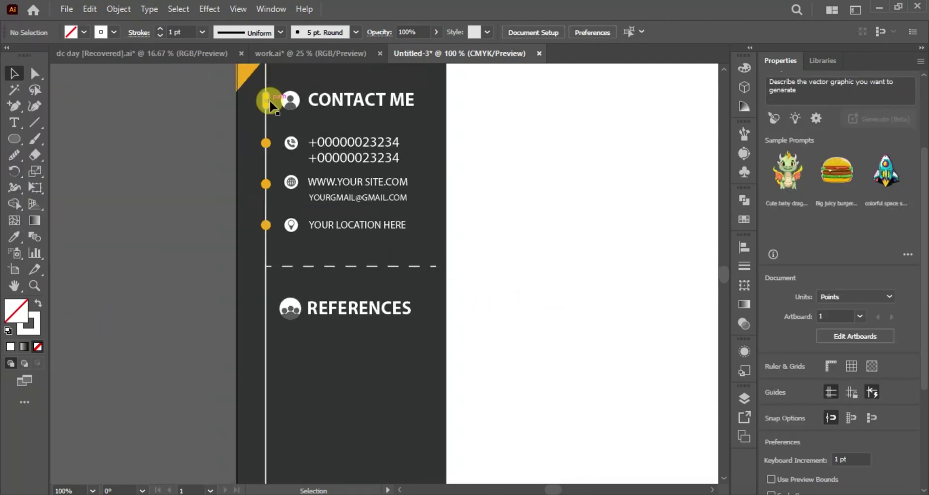
left_click_drag(272, 315, 273, 315)
left_click_drag(543, 363, 557, 245)
left_click_drag(197, 118, 197, 255)
scroll(271, 300, "down", 3)
left_click(165, 359)
left_click_drag(197, 367, 197, 249)
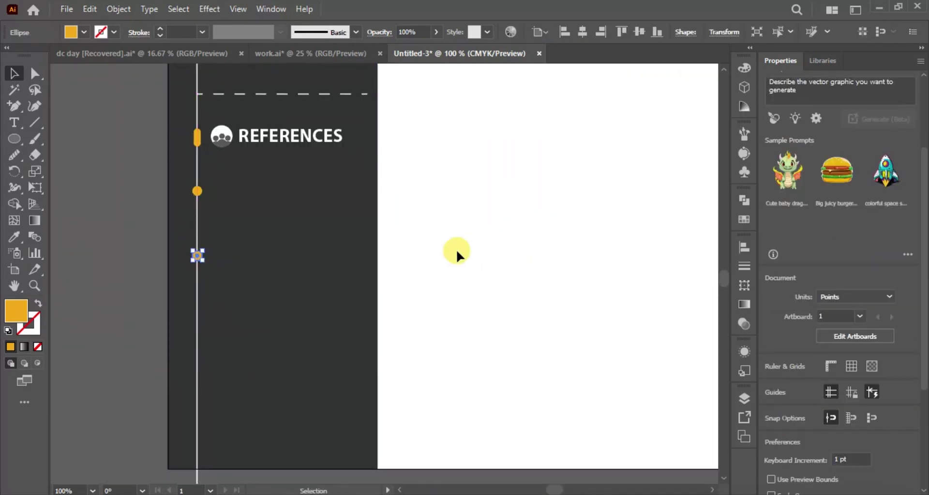
Duplicate the dashed divider about 230 pt lower, below the second dot under REFERENCES.
left_click_drag(457, 254, 484, 420)
scroll(436, 290, "down", 10)
left_click_drag(375, 107, 375, 161)
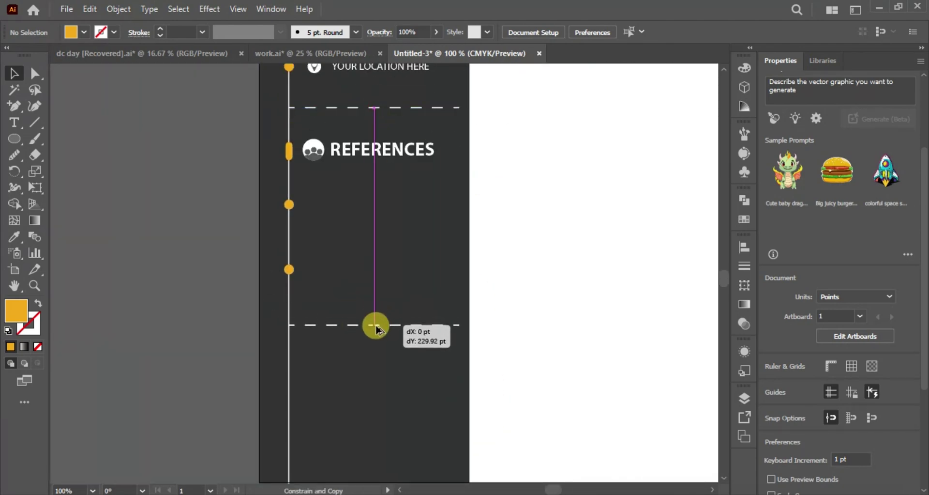
left_click_drag(376, 326, 376, 326)
scroll(411, 312, "down", 3)
left_click(537, 260)
Nudge the upper dashed divider and the REFERENCES heading with its icon and markers slightly upward.
left_click_drag(620, 227, 565, 454)
left_click(321, 250)
key("Up")
key("Up")
key("Up")
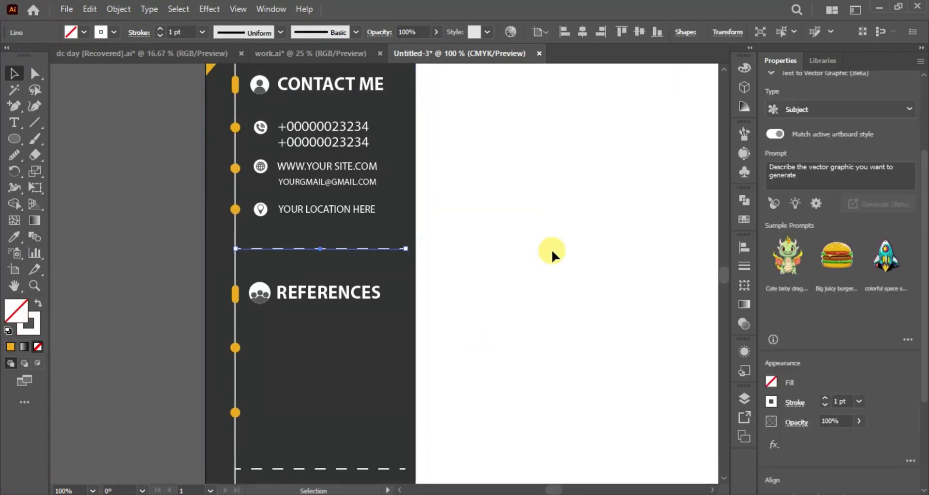
key("Up")
key("Up")
key("Up")
key("Up")
Move the two orange dots below REFERENCES closer to the heading and raise the lower dashed divider toward them.
left_click(237, 292)
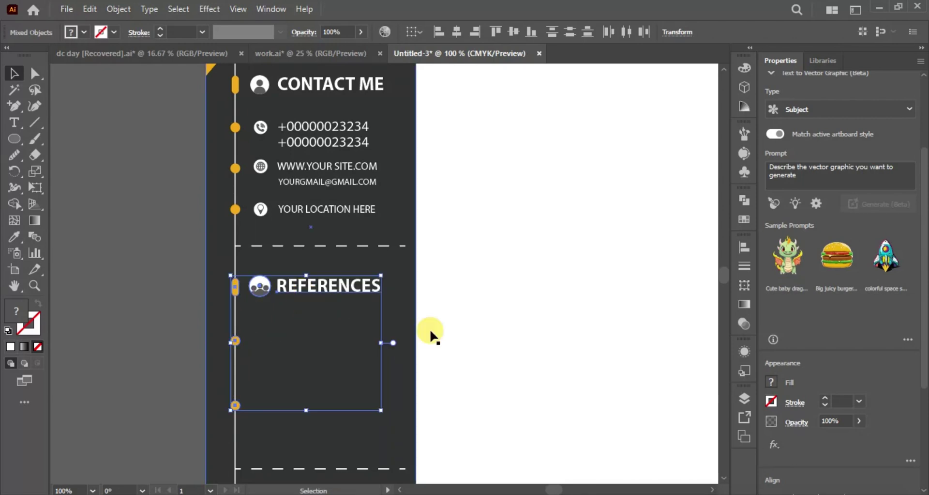
left_click(236, 341)
scroll(501, 363, "down", 3)
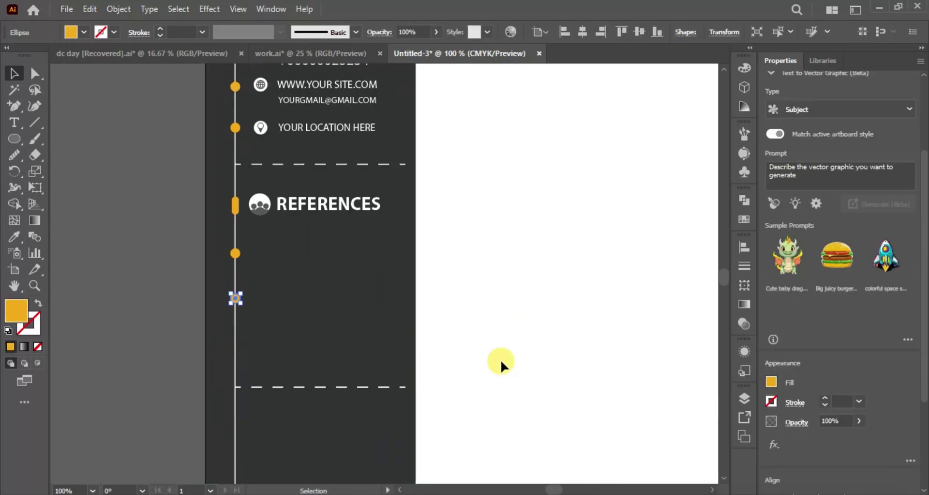
left_click(405, 382)
key("shift+Up")
key("shift+Up")
key("shift+Up")
scroll(525, 346, "down", 4)
key("shift+Up")
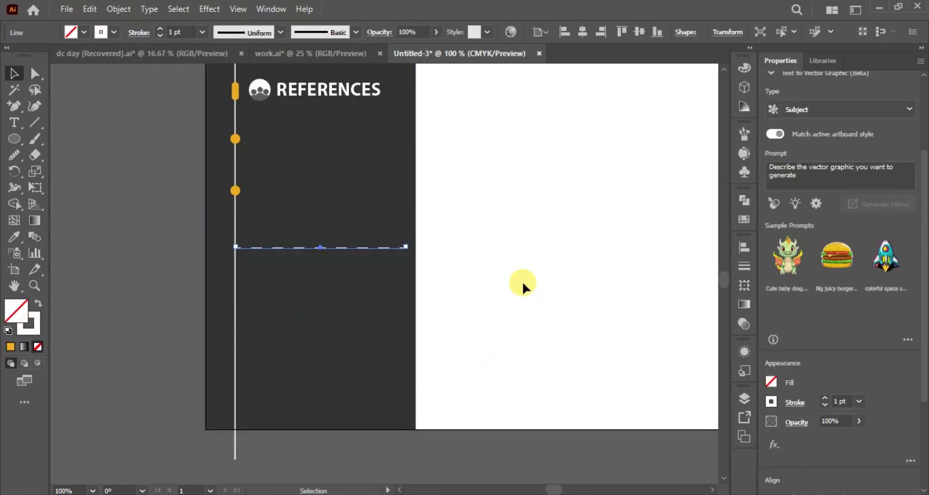
key("shift+Up")
Move the whole CONTACT ME block slightly up and raise the dashed divider beneath it.
scroll(508, 284, "up", 5)
left_click(339, 167)
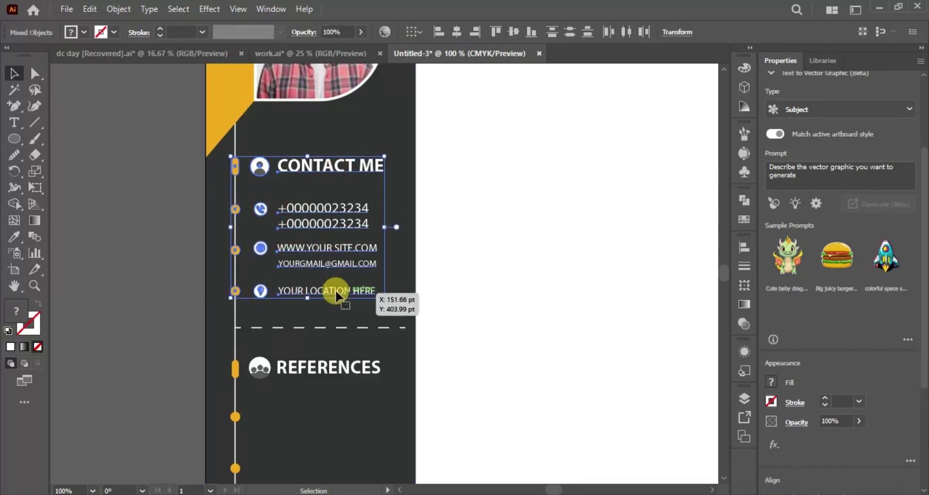
key("shift+Up")
key("shift+Up")
left_click(492, 286)
left_click(320, 328)
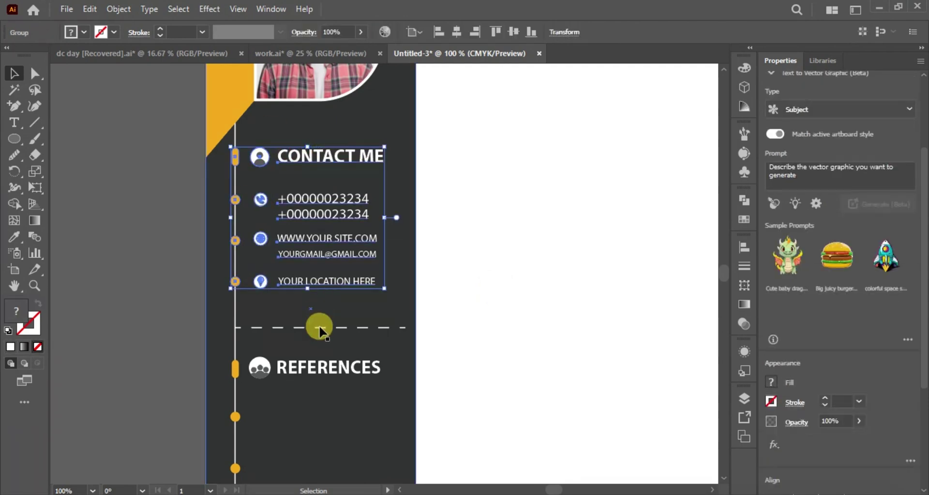
key("shift+Up")
key("shift+Up")
key("shift+Up")
Move the REFERENCES heading, its icon, pill marker and two dots up toward the divider above.
scroll(489, 324, "down", 4)
left_click(311, 286)
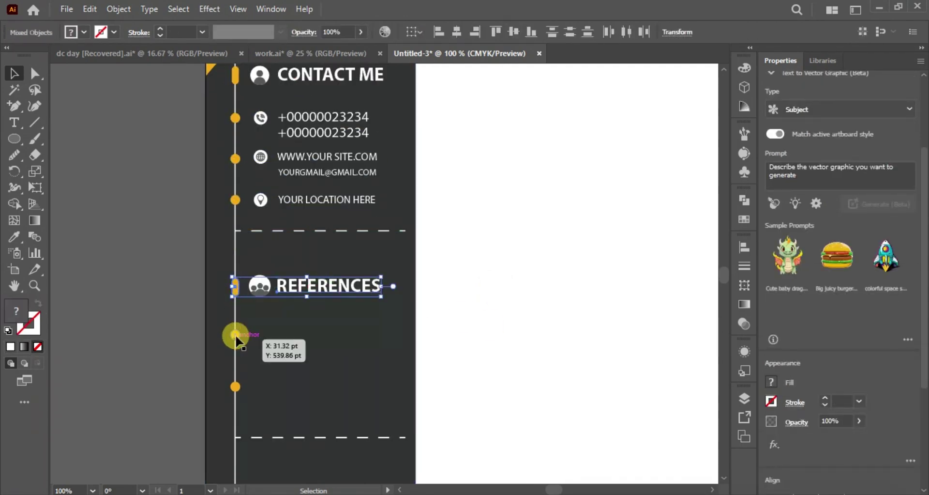
left_click(236, 387, "shift")
left_click_drag(261, 286, 261, 265)
key("ctrl+shift+a")
Add a white Myriad Pro Semibold 12 pt "Lorem ipsum" text line beside the first dot under REFERENCES.
scroll(261, 265, "down", 3)
left_click(14, 122)
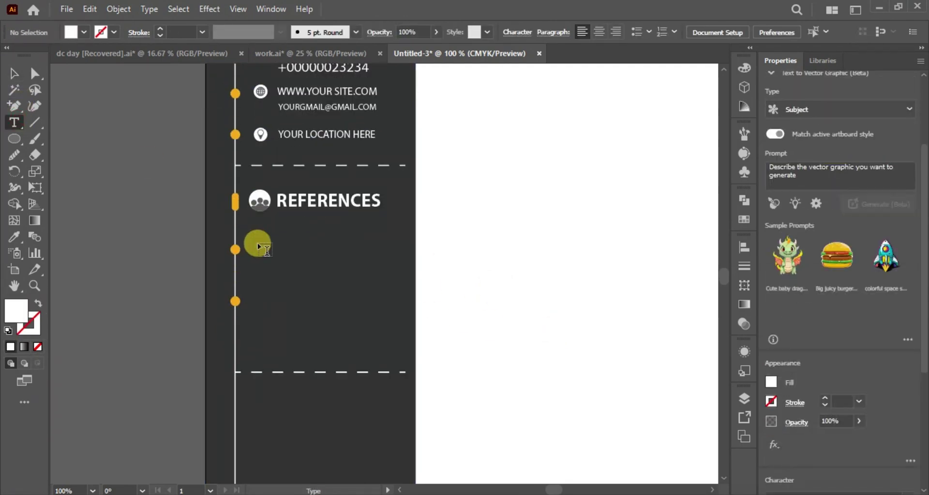
left_click(258, 248)
key("Escape")
scroll(892, 294, "down", 5)
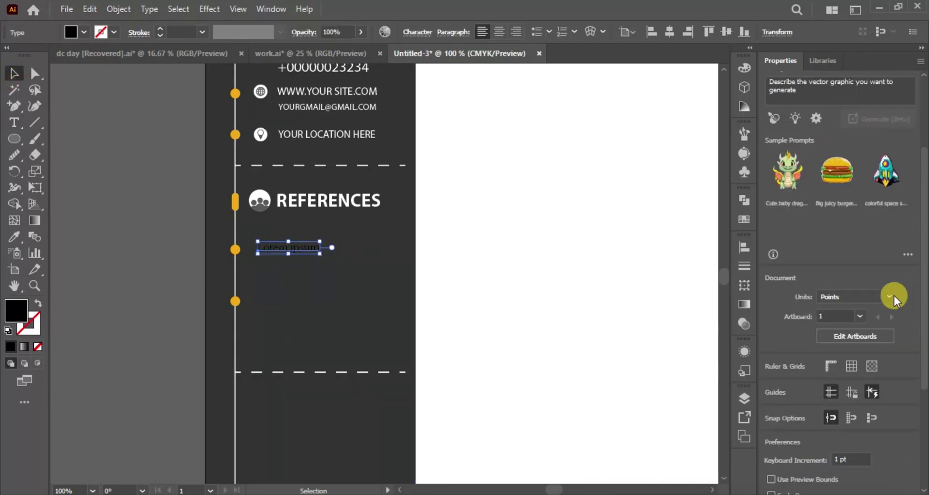
left_click(907, 261)
left_click(804, 57)
key("i")
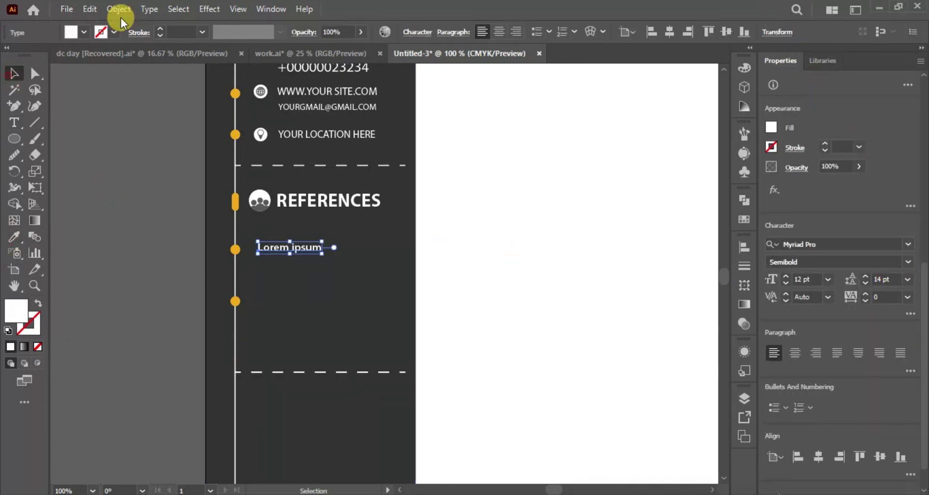
Change the Lorem ipsum line to uppercase and align it with the first orange dot.
left_click(120, 14)
mouse_move(149, 9)
mouse_move(176, 216)
left_click(380, 216)
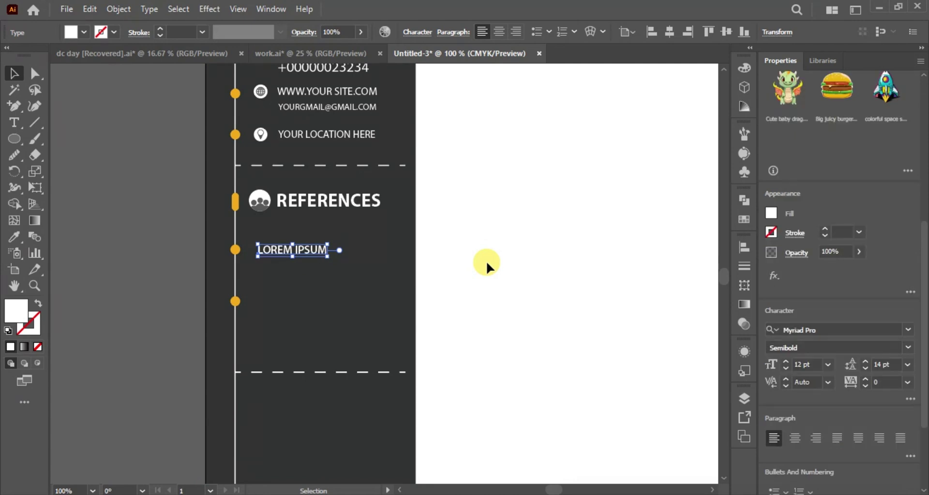
Create a two-line placeholder paragraph below LOREM IPSUM and make it uppercase and white.
key("t")
key("ctrl+plus")
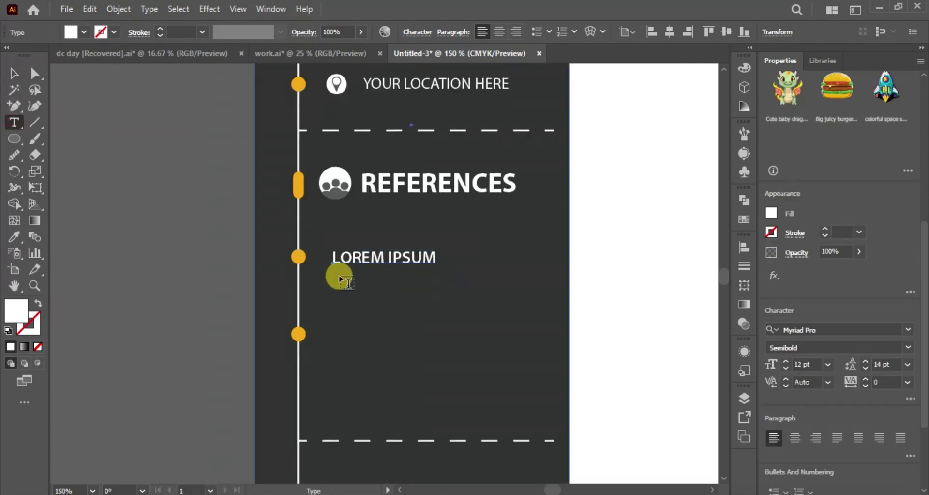
left_click_drag(549, 314, 548, 314)
left_click(14, 73)
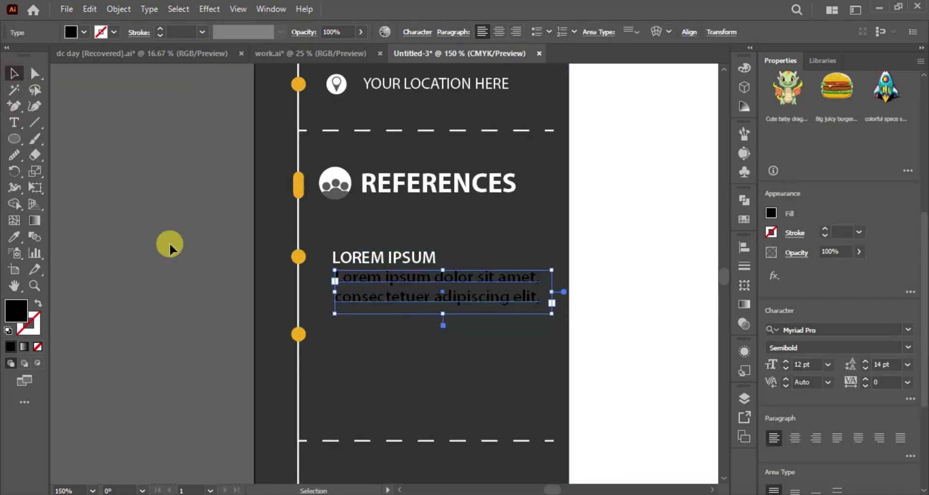
left_click(145, 16)
mouse_move(176, 216)
left_click(384, 216)
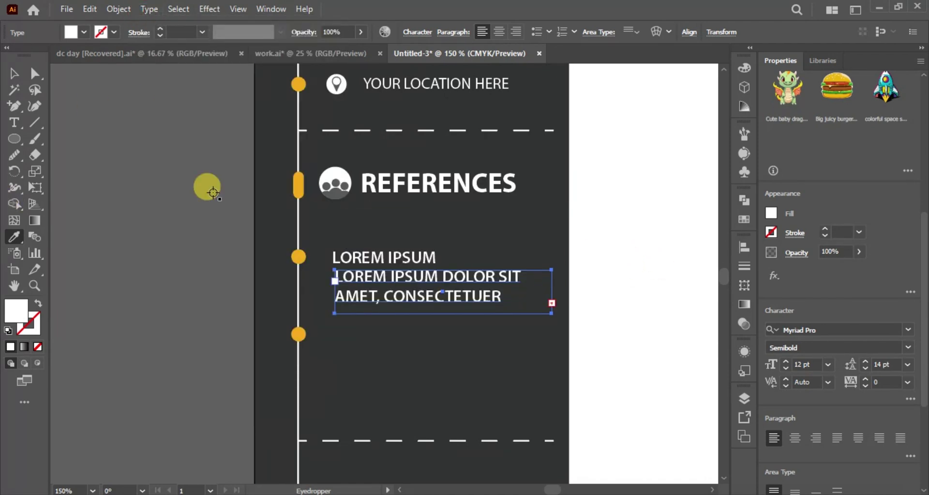
Set the placeholder paragraph's font style to Regular and its size to 9 pt.
left_click(905, 347)
left_click(809, 120)
left_click(786, 368)
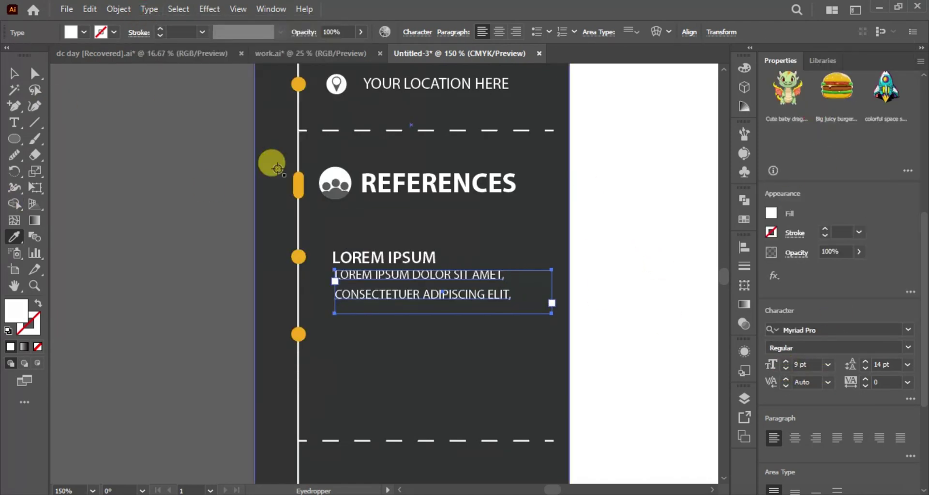
Left-align the placeholder paragraph with its LOREM IPSUM title and duplicate both beside the second orange dot under REFERENCES.
key("v")
left_click(349, 223)
left_click(421, 270)
left_click(418, 260, "shift")
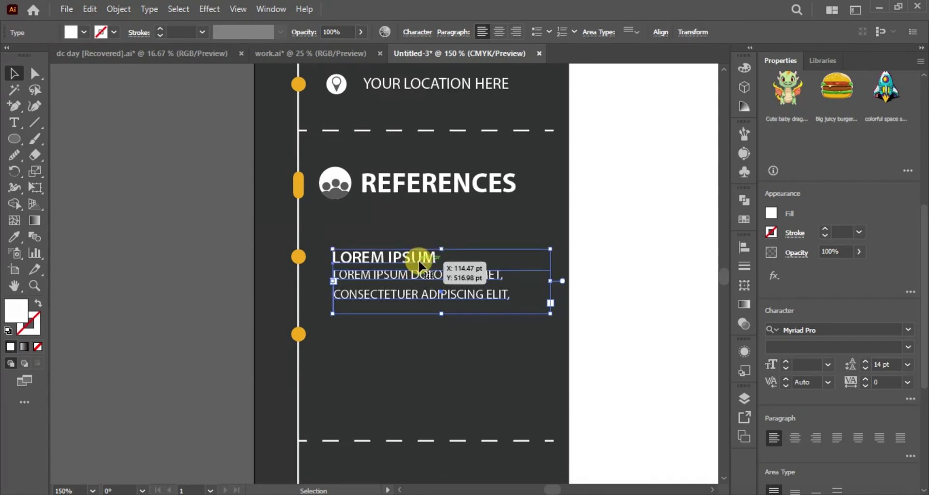
left_click_drag(418, 259, 420, 345)
Move the lower dashed divider up closer to the second REFERENCES entry.
scroll(460, 388, "down", 2)
left_click(460, 388)
key("Up")
key("Up")
key("Up")
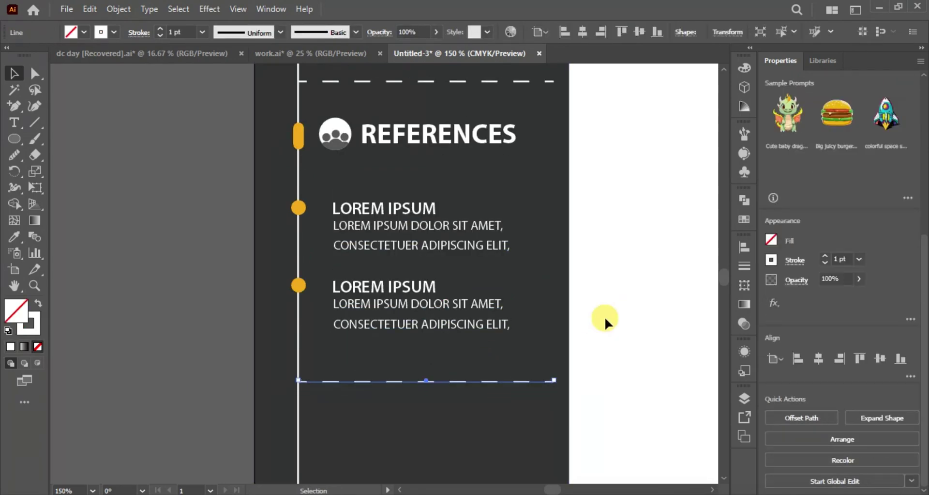
Recolour the black graduation cap icon with the dark grey sampled from the people icon.
key("ctrl+minus")
key("ctrl+minus")
left_click_drag(586, 306, 386, 277)
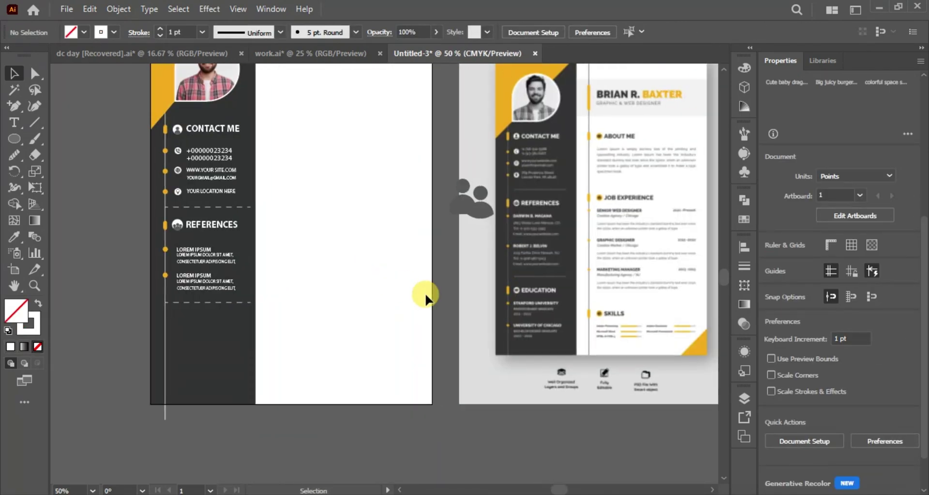
key("ctrl+plus")
key("ctrl+plus")
left_click(408, 156)
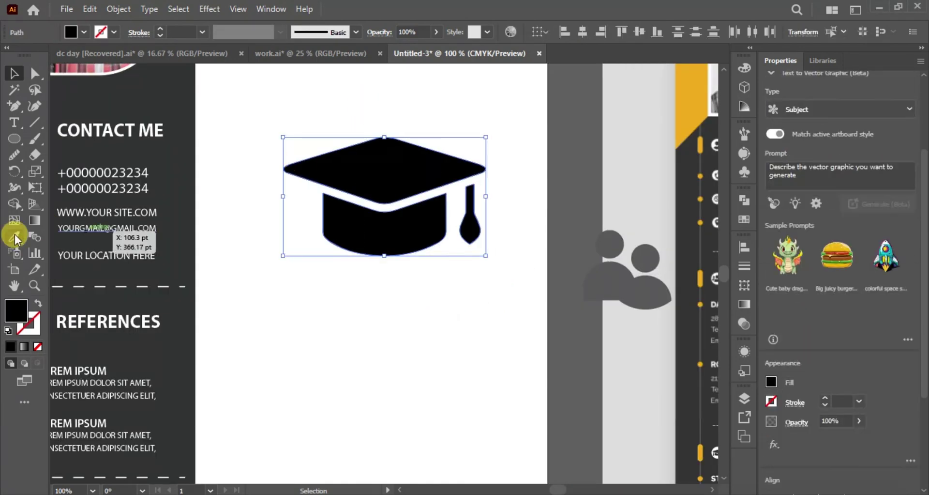
left_click(16, 237)
left_click(610, 282)
left_click(12, 74)
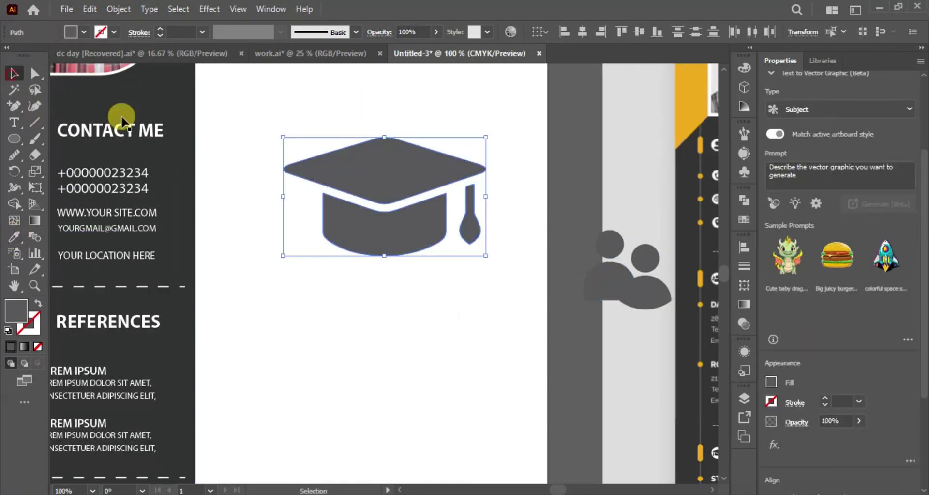
Draw a circle overlapping the lower part of the graduation cap and fill it with white.
left_click(380, 308)
key("l")
left_click_drag(271, 244, 386, 359)
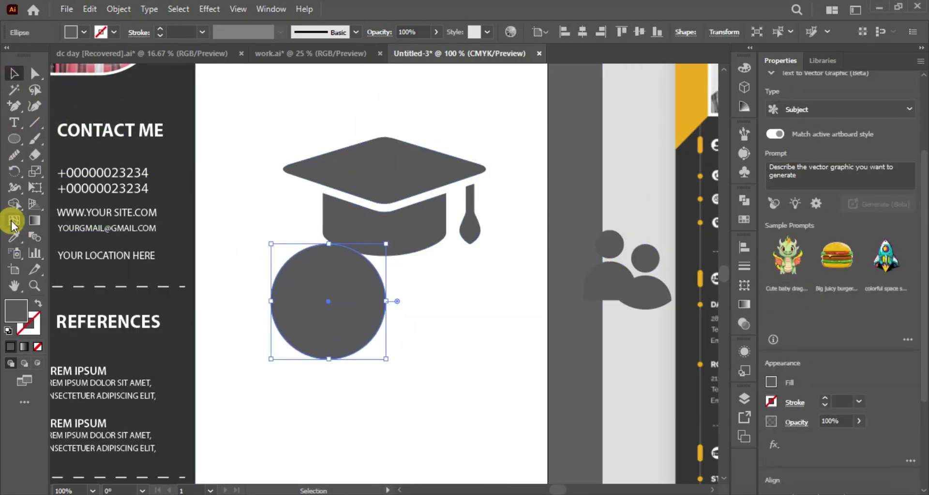
left_click(216, 169)
left_click(11, 73)
Shrink the graduation cap and centre it horizontally and vertically on the white circle.
left_click_drag(386, 137, 386, 194)
left_click(339, 305, "shift")
left_click(339, 305)
left_click(583, 32)
left_click(639, 32)
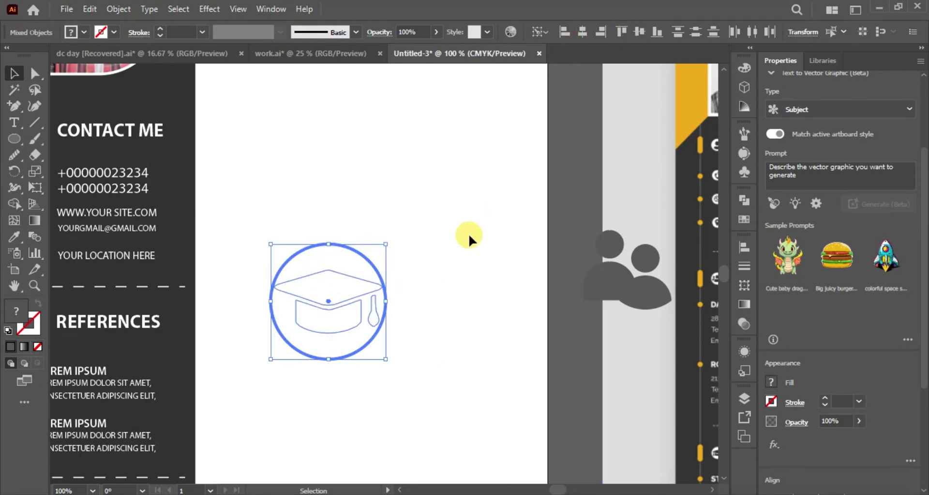
Send the white circle behind the graduation cap, scale the cap to fit inside it, and group the two.
left_click(468, 234)
left_click(329, 256)
right_click(331, 256)
left_click(513, 458)
left_click(323, 289)
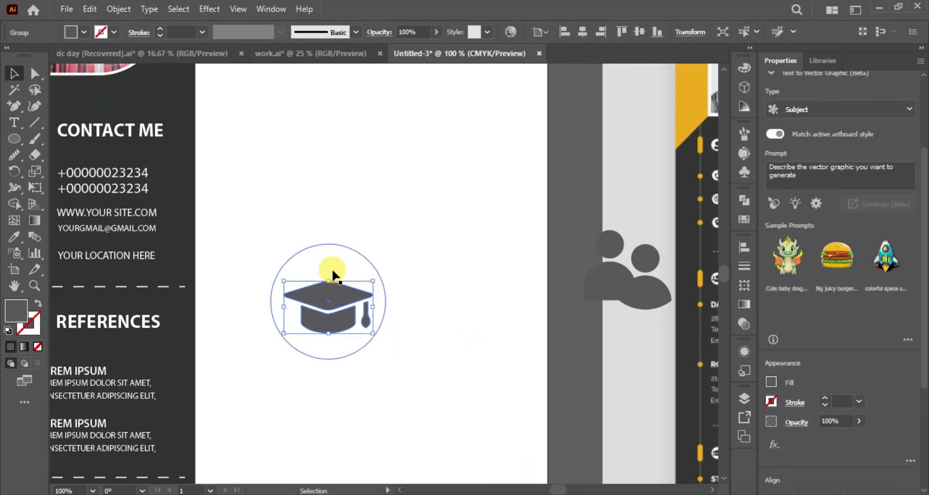
right_click(330, 268)
left_click(435, 208)
Bring the cap icon group to the front and place it, scaled down, over the icon beside REFERENCES.
left_click_drag(440, 228, 668, 135)
right_click(543, 174)
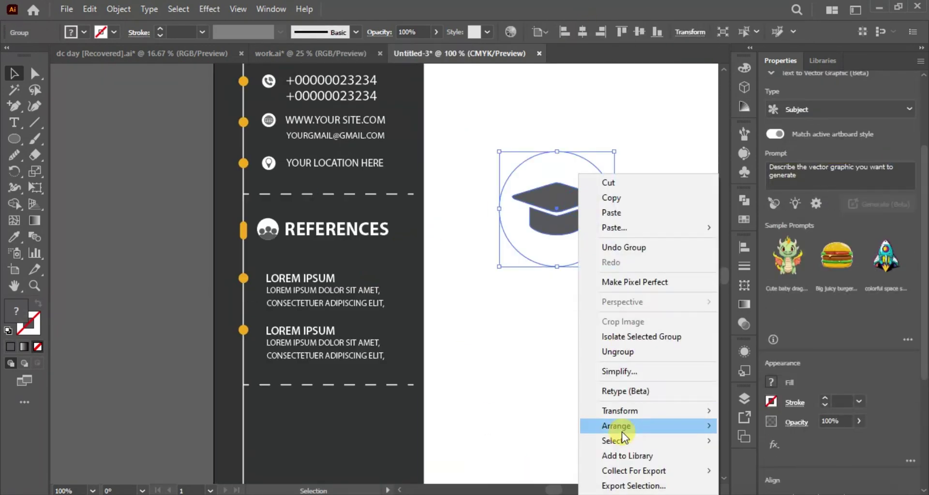
left_click(627, 213)
left_click_drag(527, 207, 270, 158)
scroll(270, 157, "down", 3)
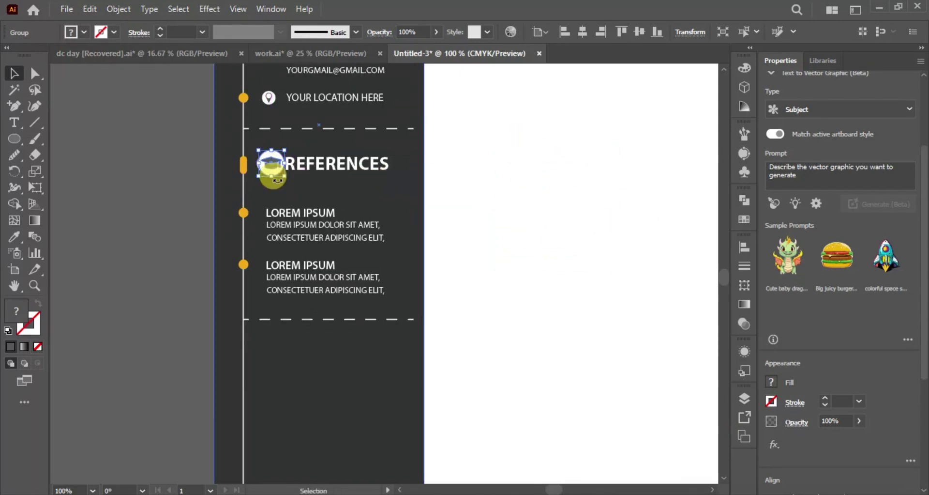
Duplicate the REFERENCES marker, cap icon and heading below the lower divider and retitle the copy EDUCATION.
scroll(277, 180, "up", 4)
left_click_drag(436, 274, 364, 275)
scroll(402, 236, "down", 3)
scroll(387, 182, "down", 4)
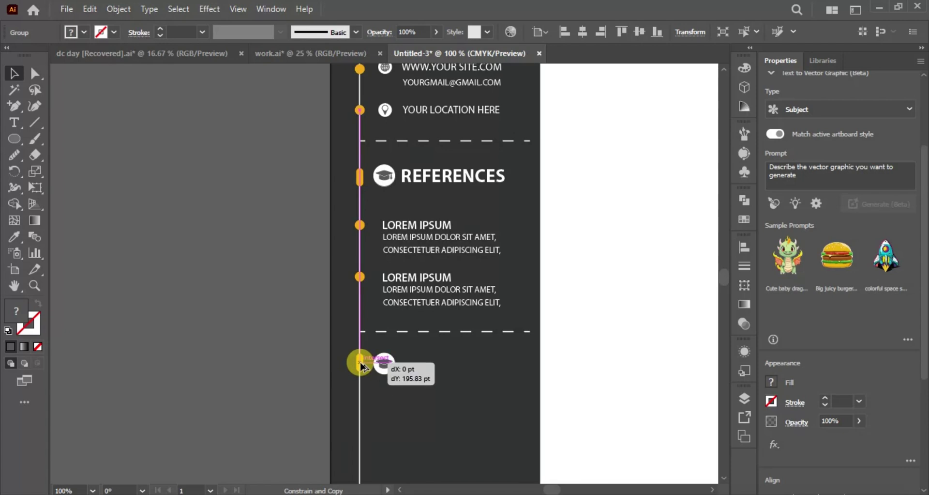
left_click_drag(434, 371, 434, 370)
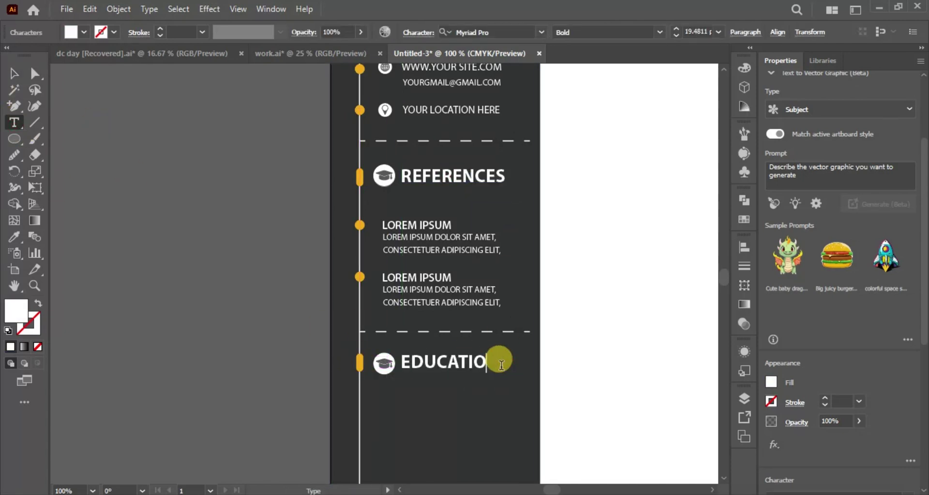
left_click(14, 74)
left_click(598, 286)
Move the EDUCATION marker, cap icon and heading together slightly down from the divider.
key("space")
left_click_drag(598, 286, 551, 269)
left_click(313, 345)
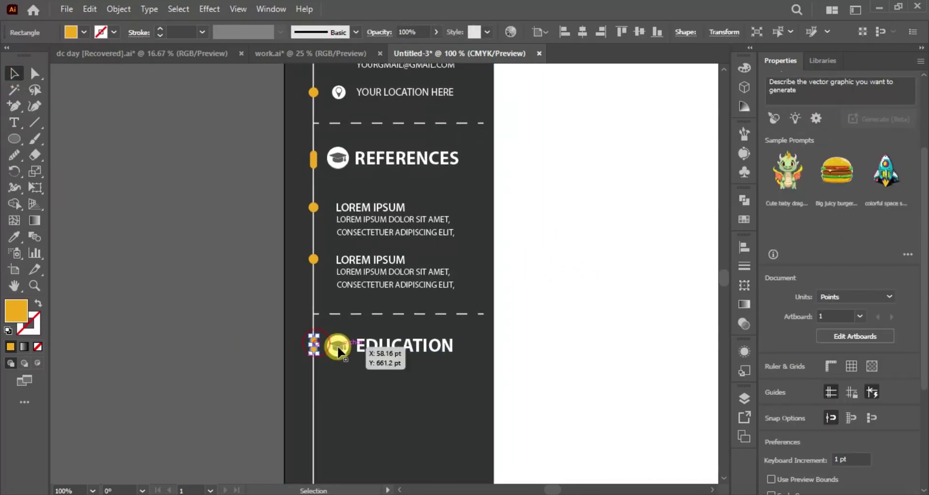
left_click(338, 345, "shift")
left_click(404, 345, "shift")
left_click(538, 327)
scroll(583, 339, "right", 10)
scroll(332, 305, "left", 8)
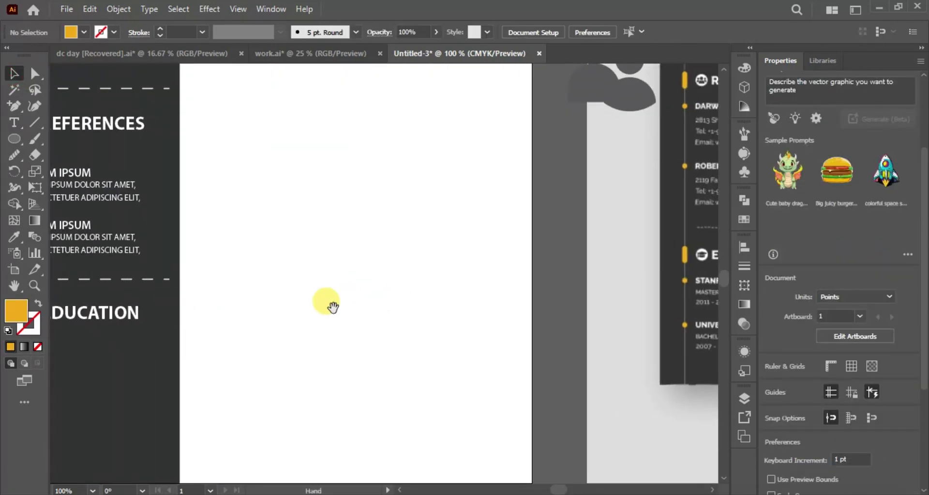
Duplicate the two dotted LOREM IPSUM entries under EDUCATION and move the copies up closer to that heading.
left_click_drag(220, 170, 281, 358)
scroll(493, 243, "down", 1)
key("ctrl+d")
scroll(492, 243, "down", 2)
left_click_drag(259, 431, 270, 293)
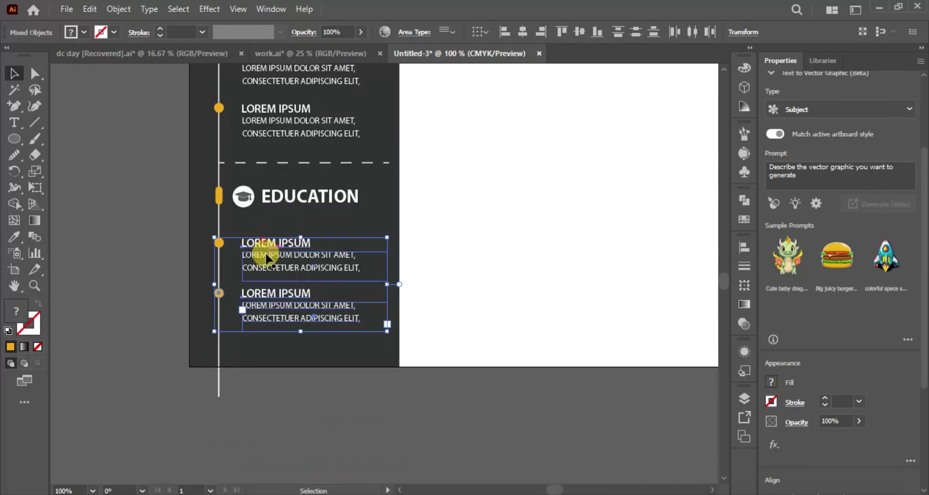
key("shift+Up")
key("shift+Up")
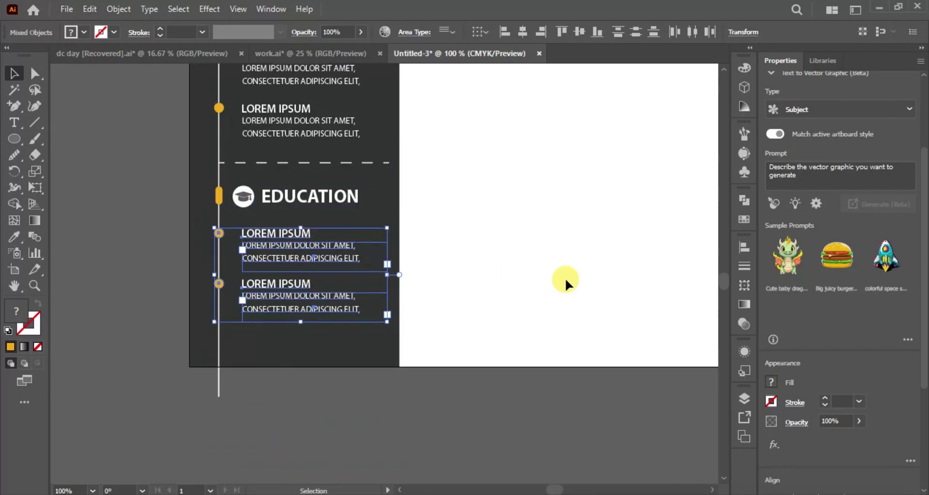
Move the two REFERENCES entries and their orange dots up closer to the REFERENCES heading.
left_click(542, 268)
scroll(542, 268, "up", 5)
left_click(269, 280)
left_click(219, 268)
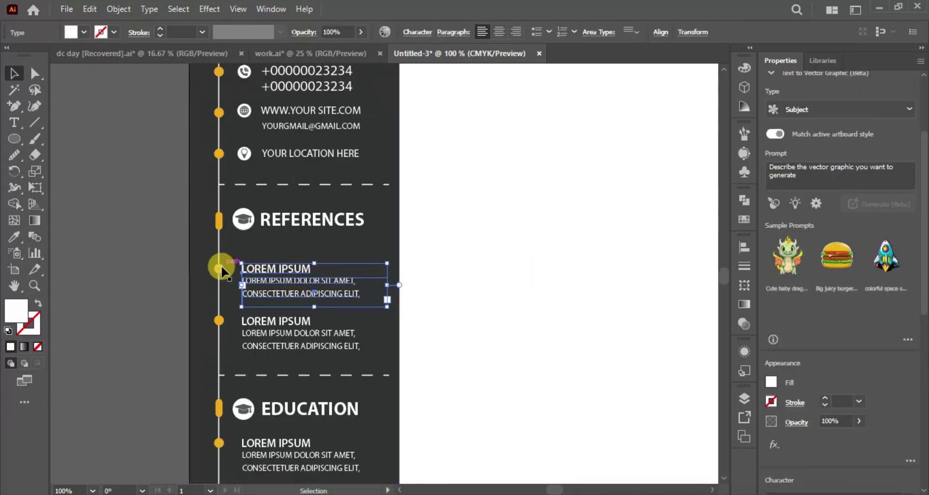
left_click(292, 323, "shift")
key("shift+Up")
key("shift+Up")
key("shift+Up")
left_click(606, 294)
Move the dashed divider above EDUCATION up towards the REFERENCES entries.
scroll(605, 294, "down", 4)
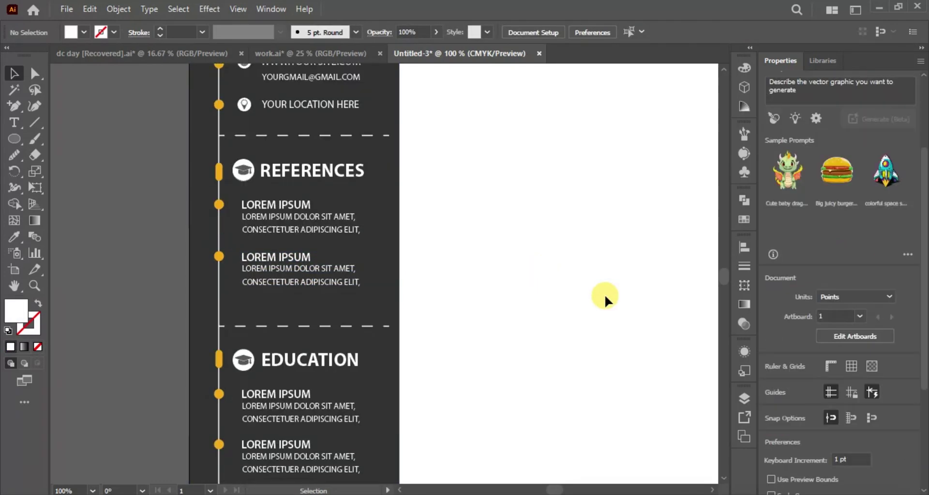
left_click(346, 277)
key("shift+Up")
key("shift+Up")
key("shift+Up")
left_click(495, 315)
Move the whole EDUCATION section, with its heading, icon, marker, dots and entries, up towards the divider.
left_click(228, 308)
left_click(270, 349, "shift")
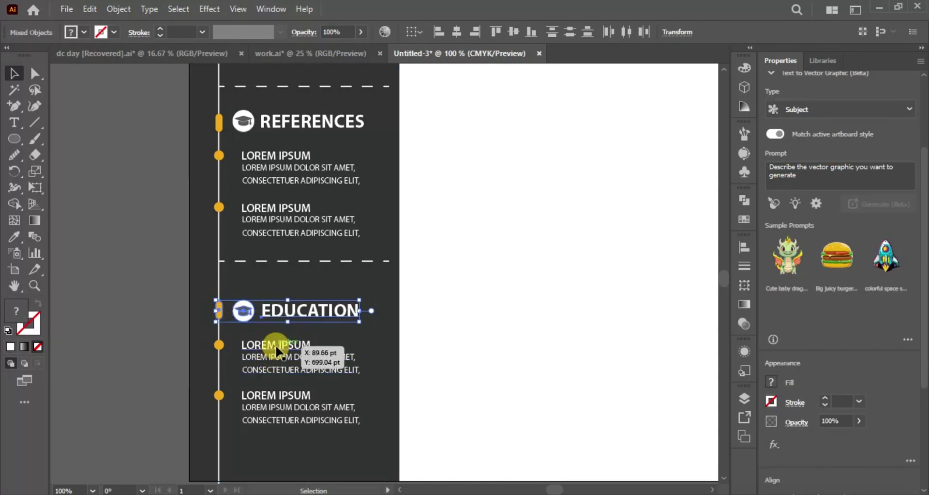
key("shift+Up")
key("shift+Up")
key("shift+Up")
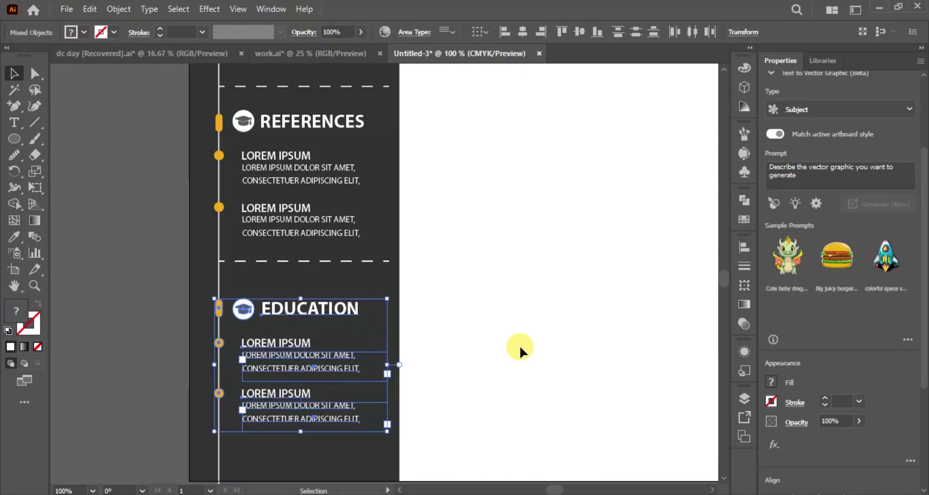
scroll(518, 345, "up", 2)
left_click(518, 345)
scroll(519, 345, "down", 3)
left_click_drag(520, 325, 189, 280)
scroll(280, 305, "up", 4)
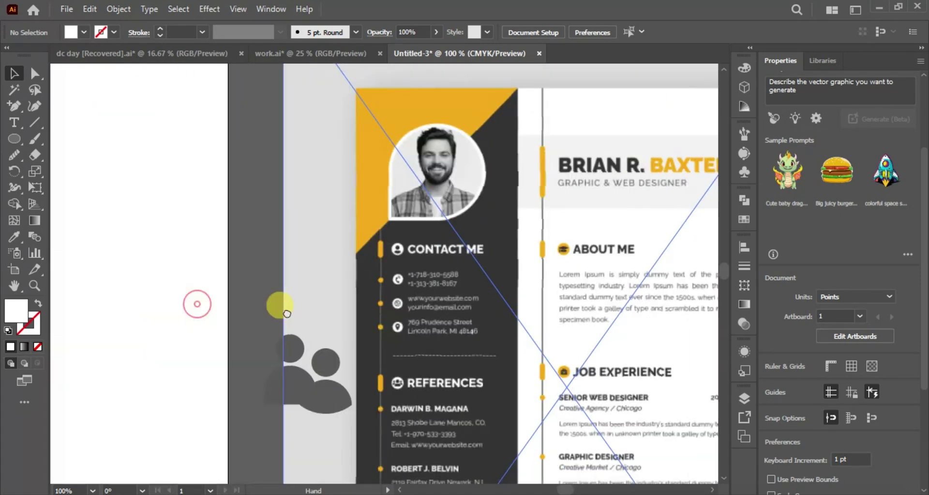
key("ctrl+minus")
left_click_drag(235, 222, 431, 187)
key("ctrl+minus")
left_click_drag(372, 243, 369, 242)
left_click(35, 122)
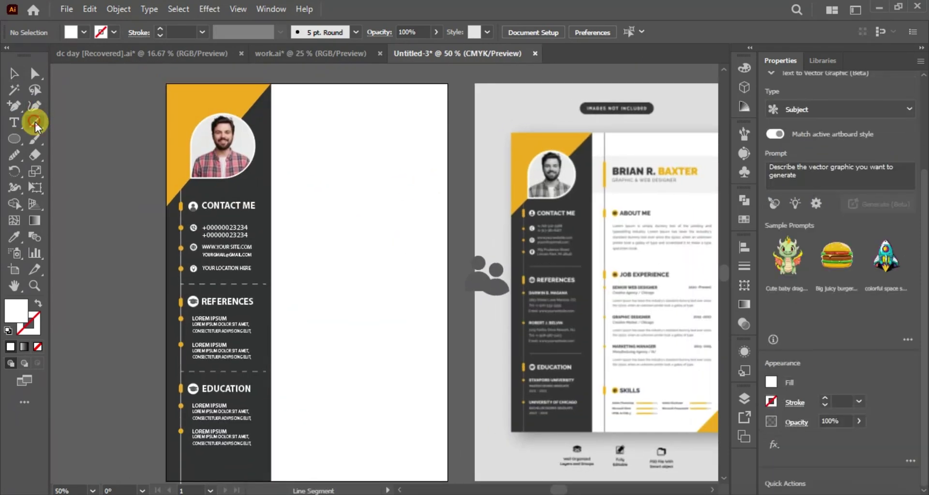
left_click_drag(290, 84, 290, 431)
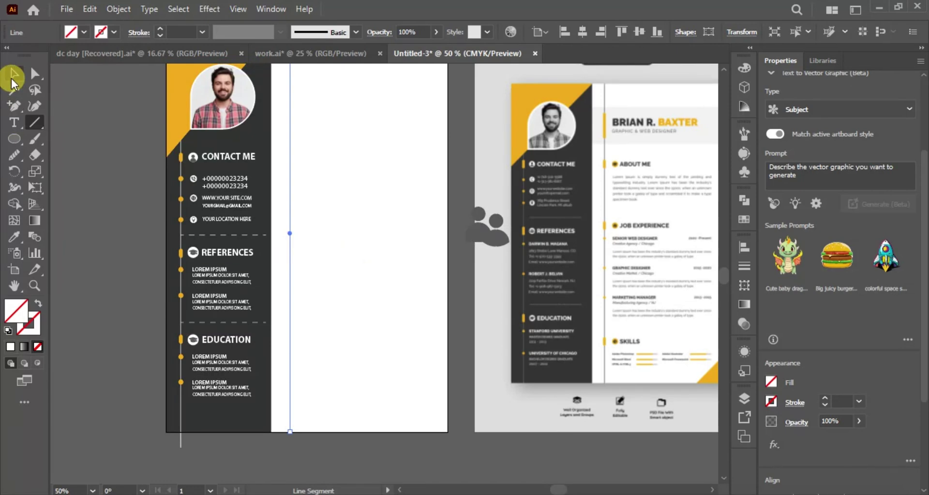
scroll(314, 286, "up", 1)
left_click(310, 227)
left_click(290, 148)
left_click_drag(290, 84, 290, 77)
scroll(325, 144, "down", 1)
key("ctrl+minus")
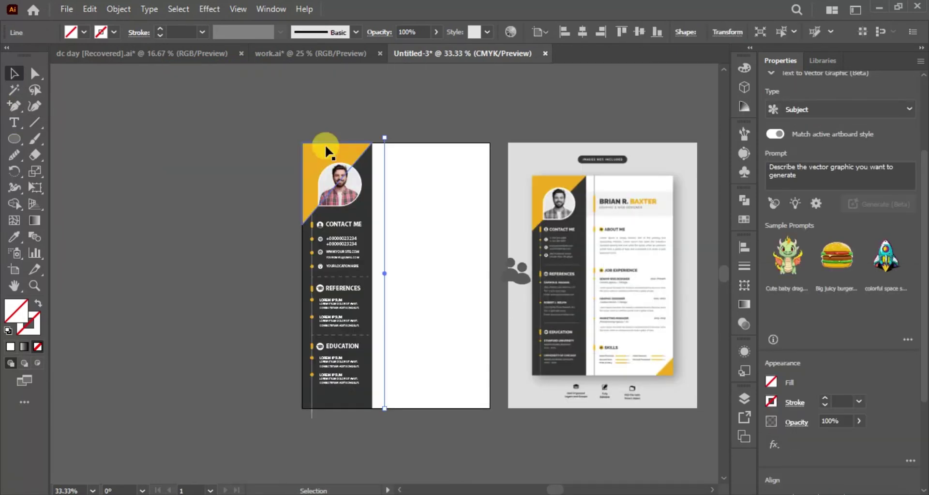
key("Delete")
Draw a vertical line just beside the sidebar, running past the artboard's upper and lower edges, with a 1 pt black stroke.
key("backslash")
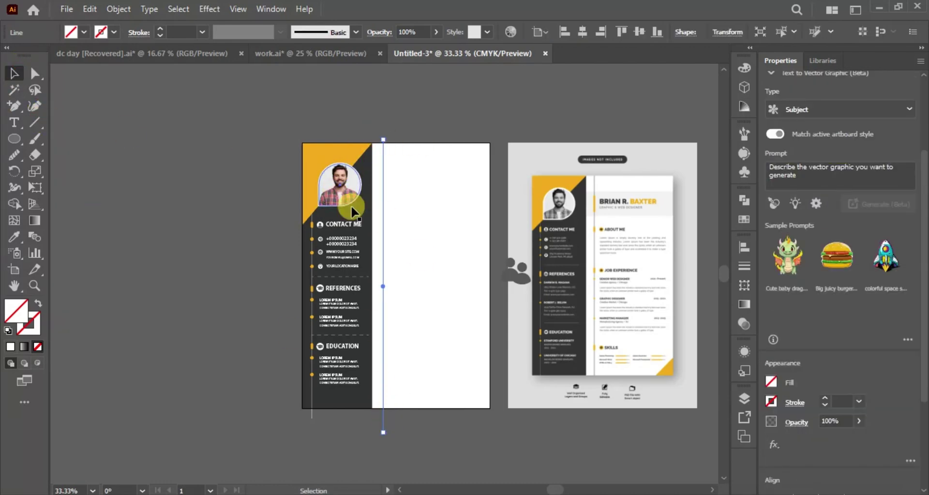
key("ctrl+plus")
left_click(114, 32)
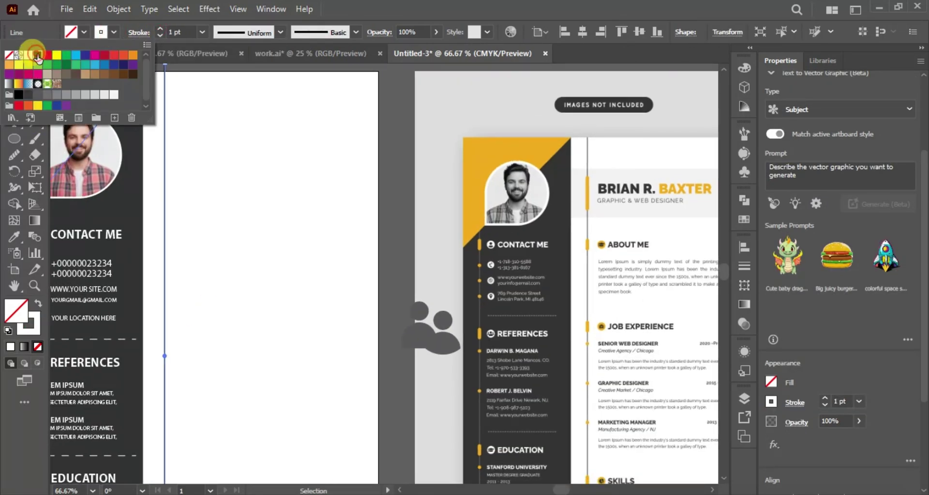
left_click(36, 46)
left_click(203, 145)
mouse_move(203, 145)
left_mouse_down()
mouse_move(232, 155)
mouse_move(213, 174)
mouse_move(230, 190)
left_mouse_up()
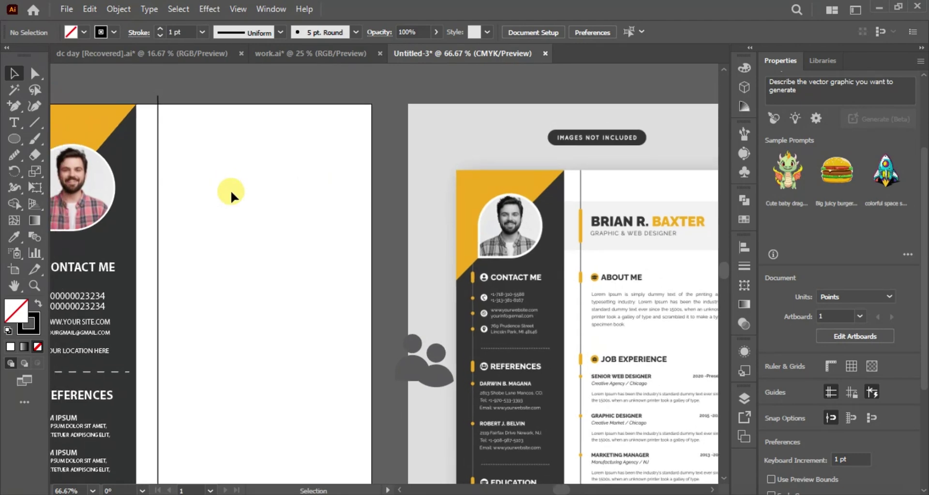
Draw a rectangle from the portrait to the artboard's outer edge at the portrait's height, with light grey fill and no stroke.
left_click_drag(13, 139, 53, 137)
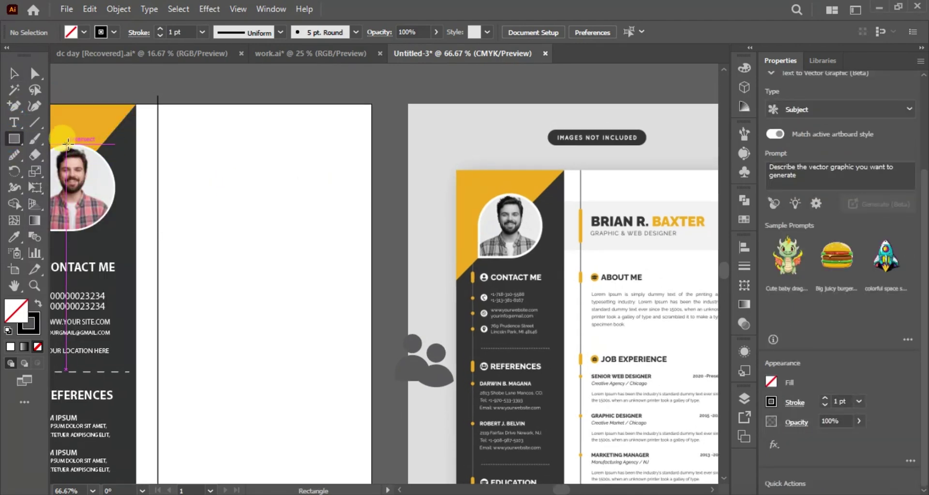
left_click_drag(371, 231, 372, 231)
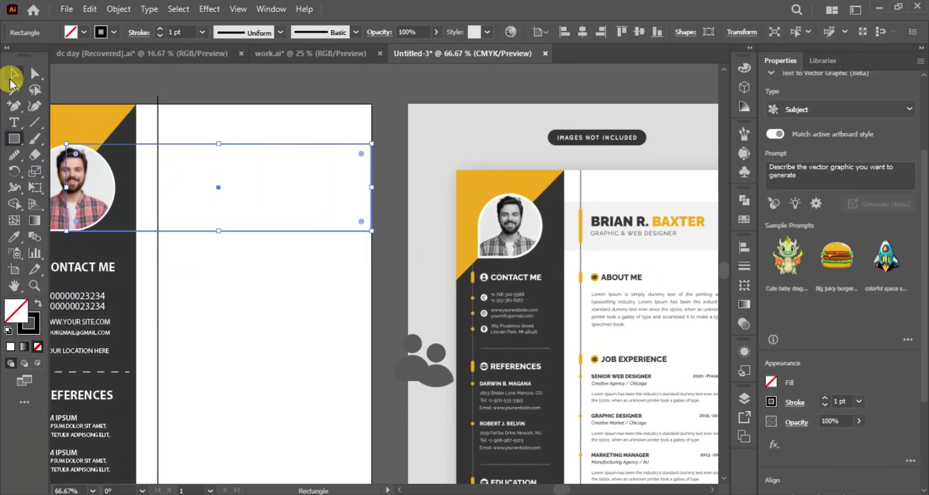
left_click(34, 297)
left_click(78, 32)
left_click(91, 92)
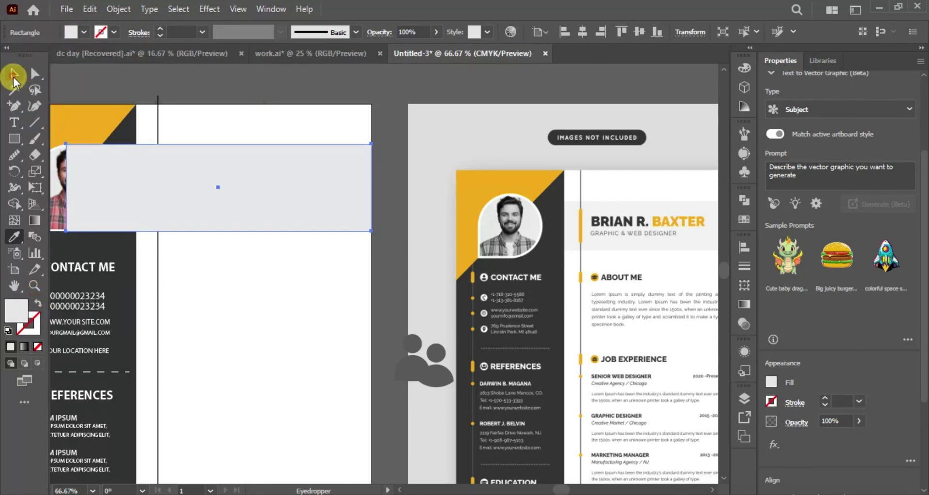
Send the light grey header band to the back, behind the sidebar, portrait and vertical line.
left_click(12, 74)
right_click(192, 158)
mouse_move(271, 427)
left_click(365, 468)
left_click(336, 381)
left_click_drag(329, 338, 400, 307)
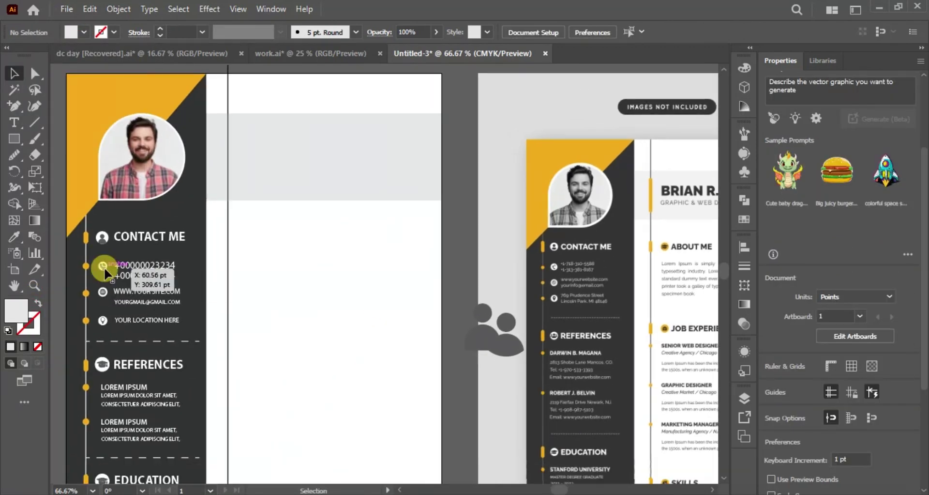
Duplicate the contact section onto the white area, ungroup it, and move its texts, icons and dots aside, leaving the orange marker.
left_click_drag(257, 236, 271, 237)
right_click(272, 238)
left_click_drag(338, 341, 339, 342)
left_click_drag(291, 256, 466, 125)
left_click_drag(282, 249, 264, 316)
left_click_drag(273, 286, 468, 241)
left_click(273, 231)
Stretch the copied orange marker vertically into a longer rounded bar.
key("ctrl+plus")
key("ctrl+plus")
key("ctrl+plus")
key("ctrl+plus")
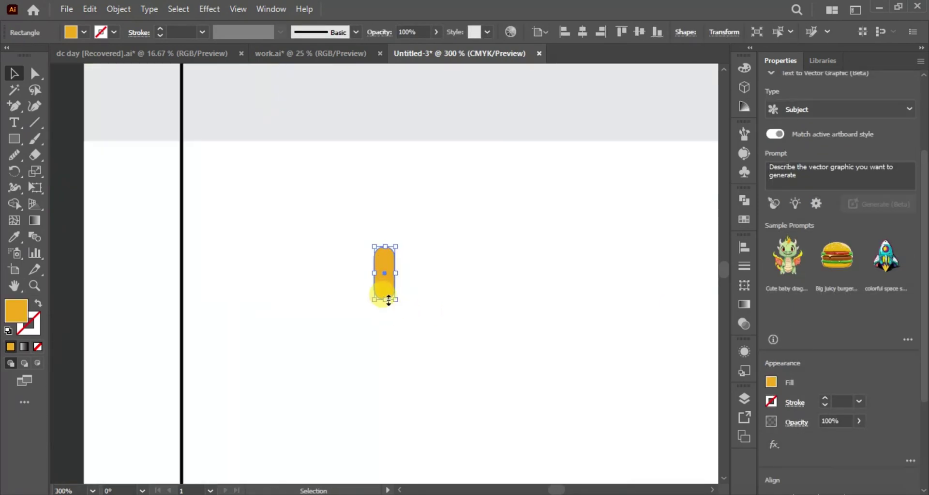
key("ctrl+minus")
key("ctrl+minus")
key("ctrl+minus")
key("ctrl+minus")
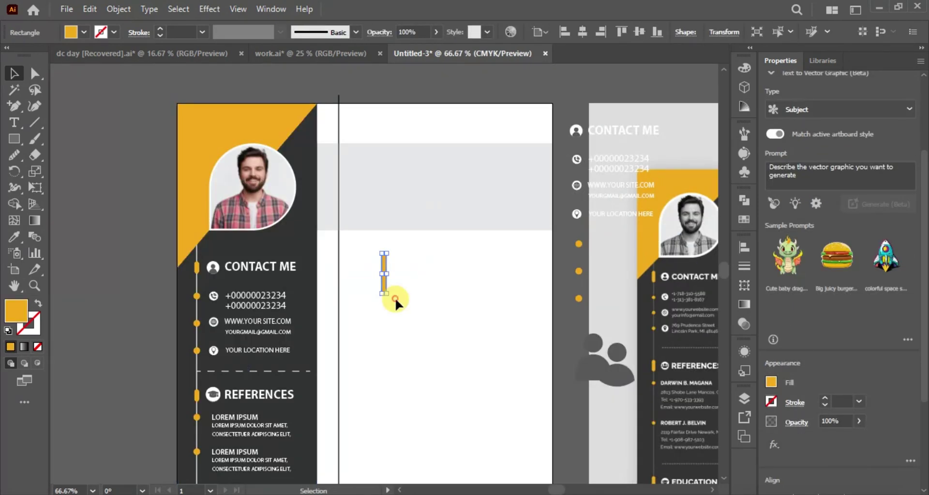
Place the long orange marker on the vertical line within the light grey header band and bring it to the front.
left_click_drag(383, 278, 342, 192)
left_click(338, 249)
right_click(342, 188)
left_click(533, 424)
left_click(460, 476)
Add the text YOUR NAME below the light grey header band and set it in Myriad Pro Bold.
left_click_drag(429, 350, 254, 365)
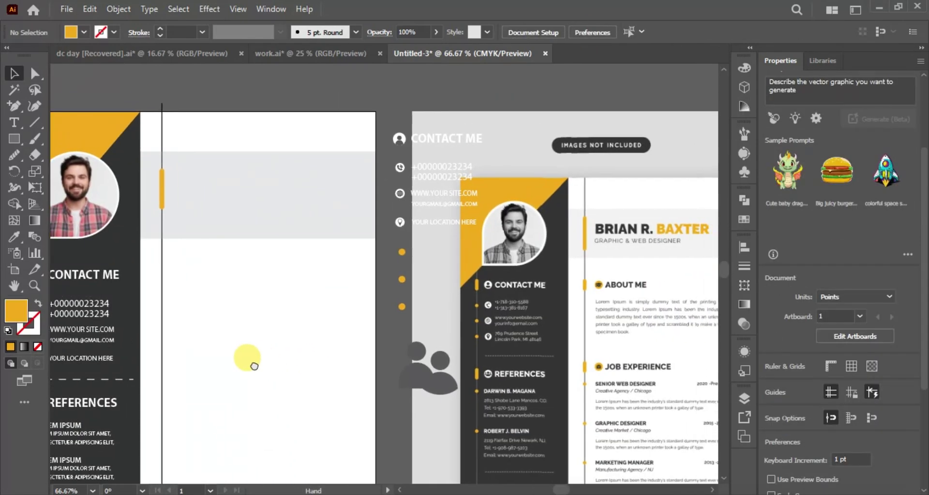
key("t")
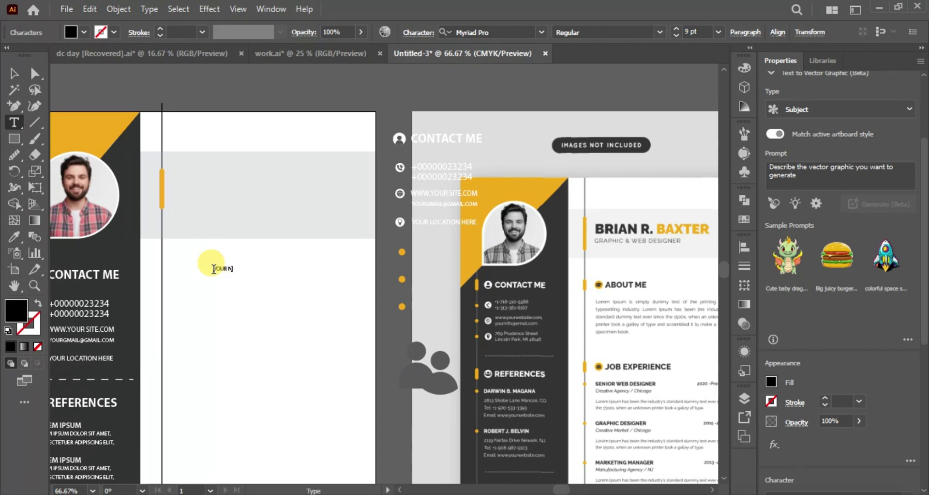
left_click(14, 75)
left_click(832, 389)
left_click(823, 205)
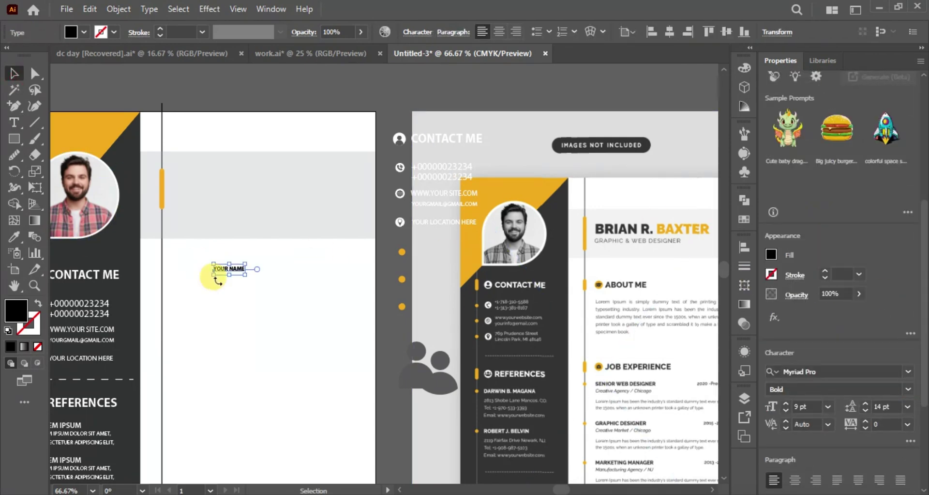
Enlarge the name text to about 38.7 pt within the header band and extend it to YOUR NAME HERE.
left_click(149, 9)
left_click(272, 248)
left_click_drag(305, 290, 265, 183)
key("t")
key("ctrl+shift+a")
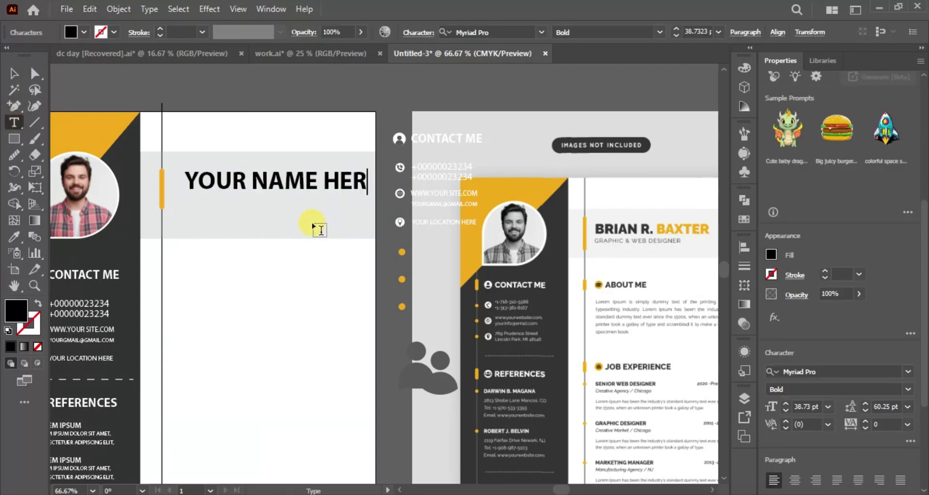
Colour the word HERE orange and reduce the whole name to about 30.7 pt.
left_click_drag(152, 185, 276, 204)
key("ctrl+shift+comma")
key("ctrl+shift+comma")
key("ctrl+shift+comma")
key("ctrl+shift+comma")
left_click(83, 134)
Add a copy of the name text directly beneath it, reading YOUR TITLE HERE in black.
key("v")
left_click(24, 123)
key("ctrl+a")
key("BackSpace")
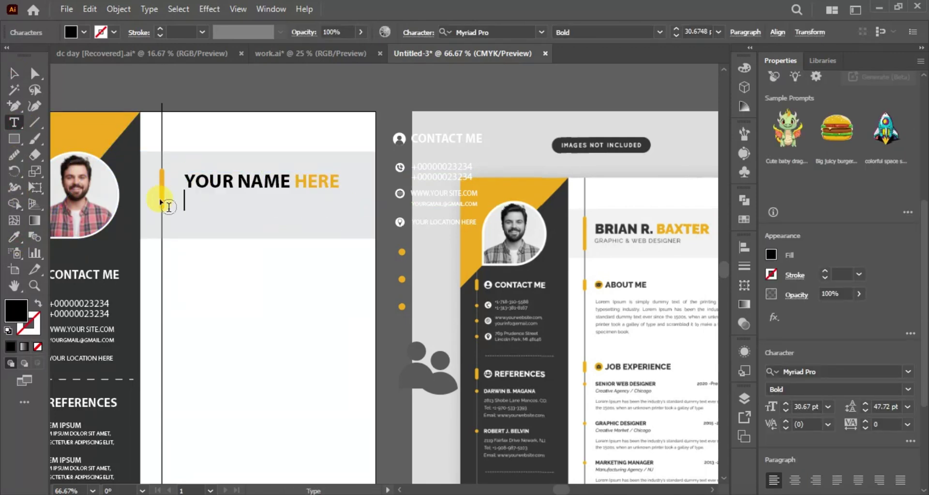
left_click(12, 76)
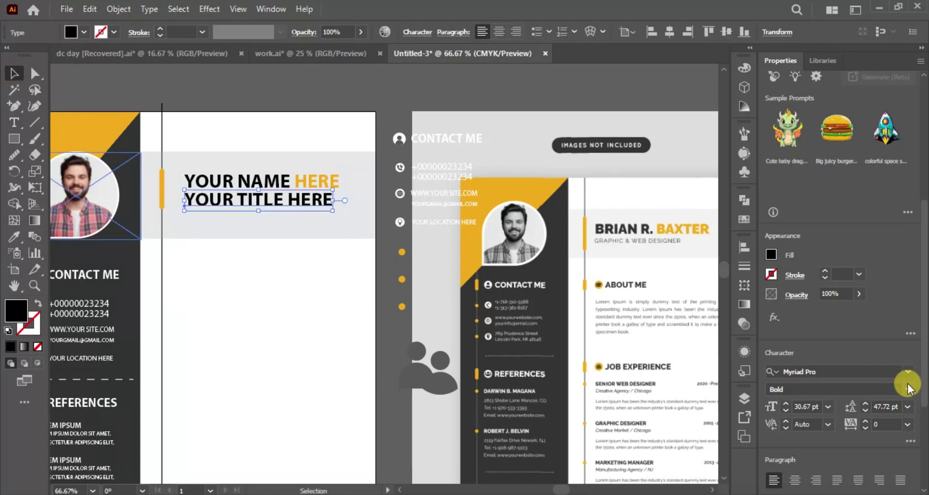
Format the title line as Regular with 300 tracking and scale it to about 15.4 pt under the name.
left_click(908, 388)
left_click(820, 165)
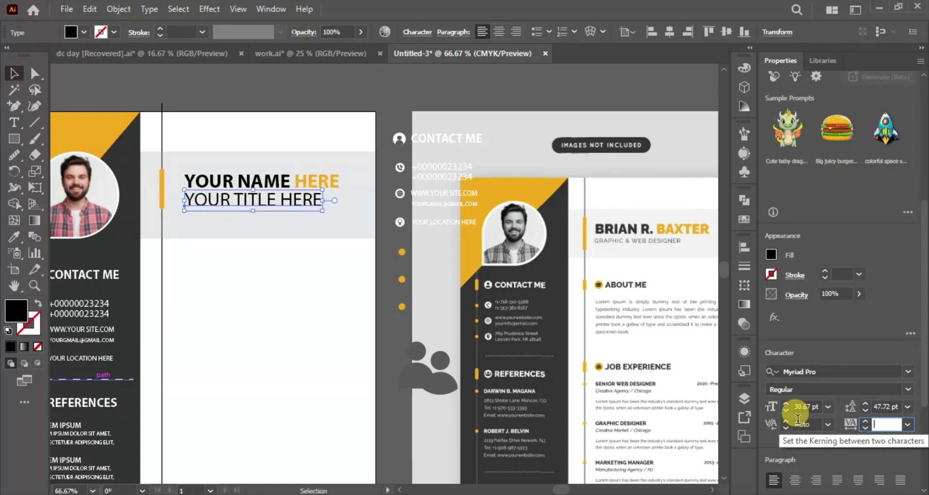
type("300")
key("Return")
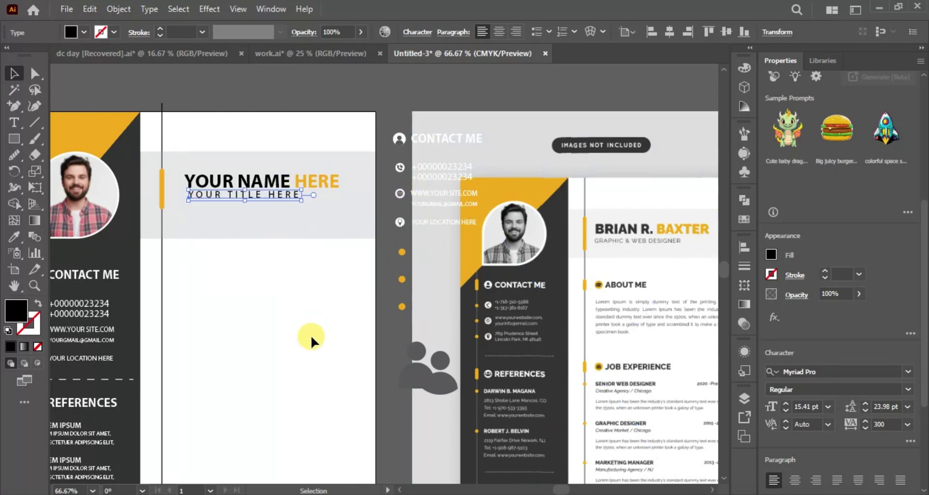
left_click(312, 304)
left_click_drag(284, 267, 279, 234)
Duplicate the long orange bar on the vertical line below the header band and shorten the copy.
left_click_drag(156, 154, 154, 247)
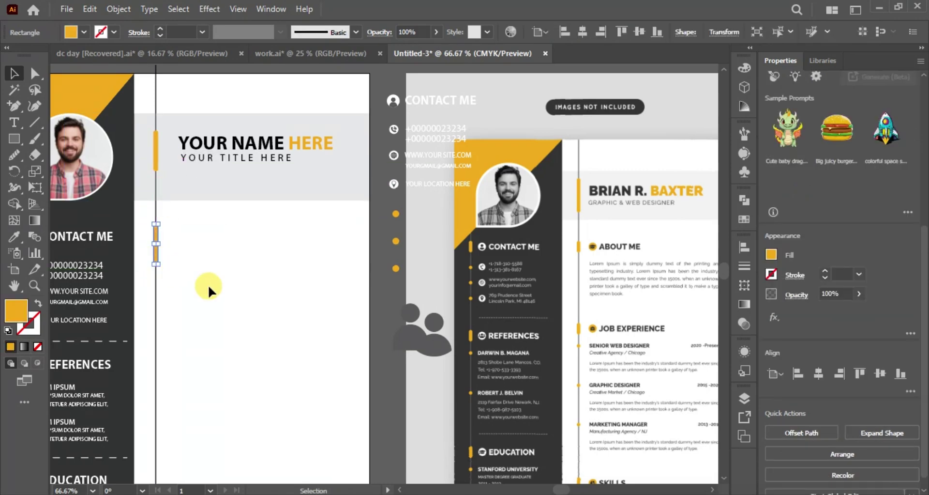
key("ctrl+equal")
key("ctrl+equal")
key("ctrl+equal")
key("ctrl+equal")
left_click_drag(382, 366, 383, 291)
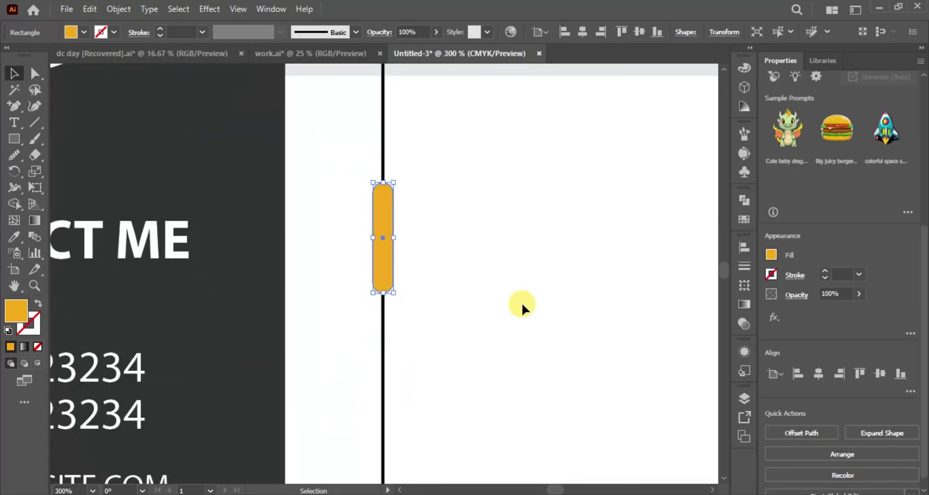
Examine the About Me and Job Experience sections of the reference CV.
key("ctrl+minus")
key("ctrl+minus")
key("ctrl+minus")
key("ctrl+minus")
left_click_drag(510, 301, 291, 234)
scroll(291, 234, "right", 5)
scroll(384, 227, "up", 4)
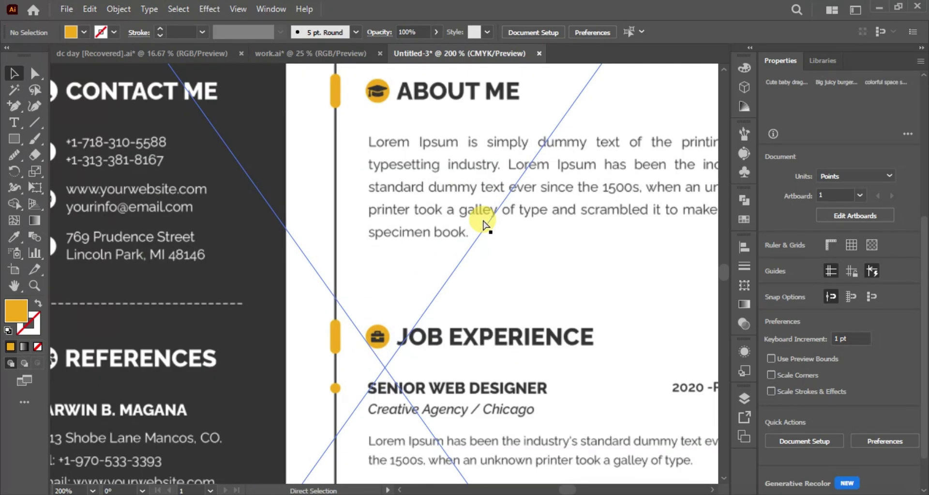
scroll(481, 218, "down", 4)
left_click_drag(209, 233, 473, 284)
left_click_drag(78, 214, 342, 213)
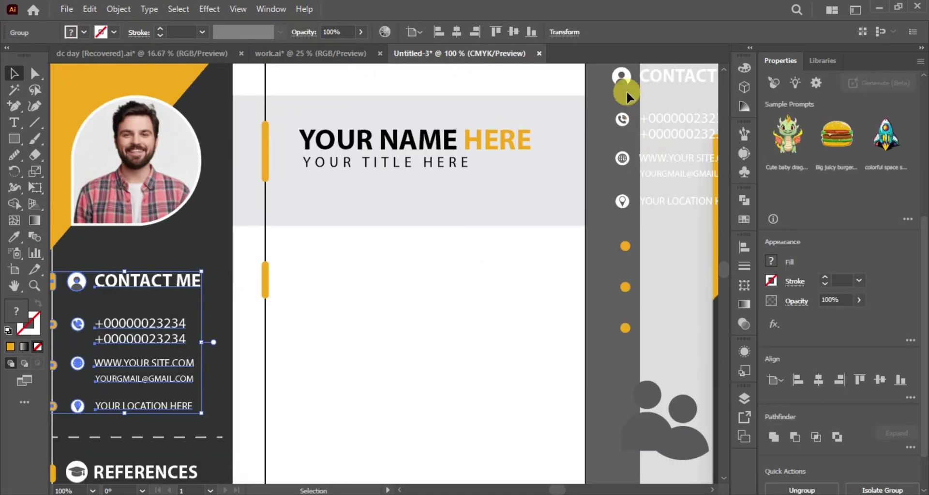
Move the spare contact profile icon beside the short orange marker and fill the whole icon with orange.
left_click_drag(623, 71, 292, 272)
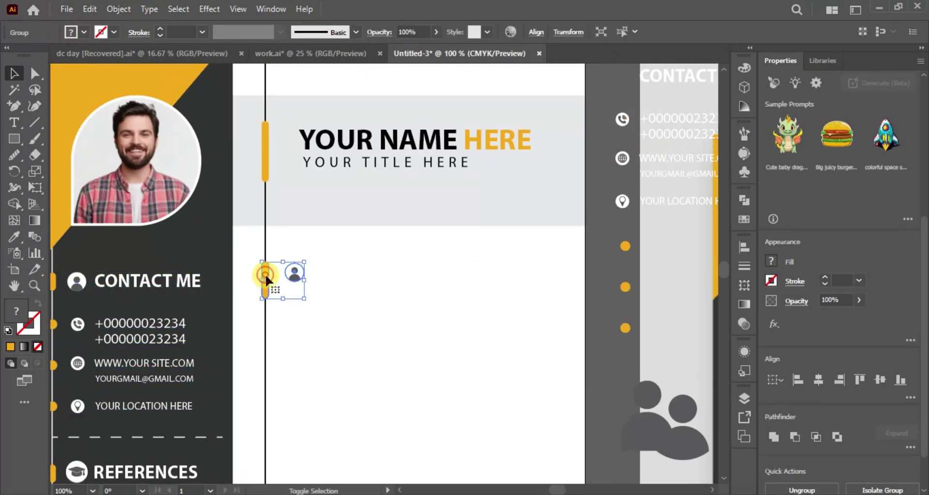
right_click(304, 271)
left_click(329, 318)
left_click(232, 265)
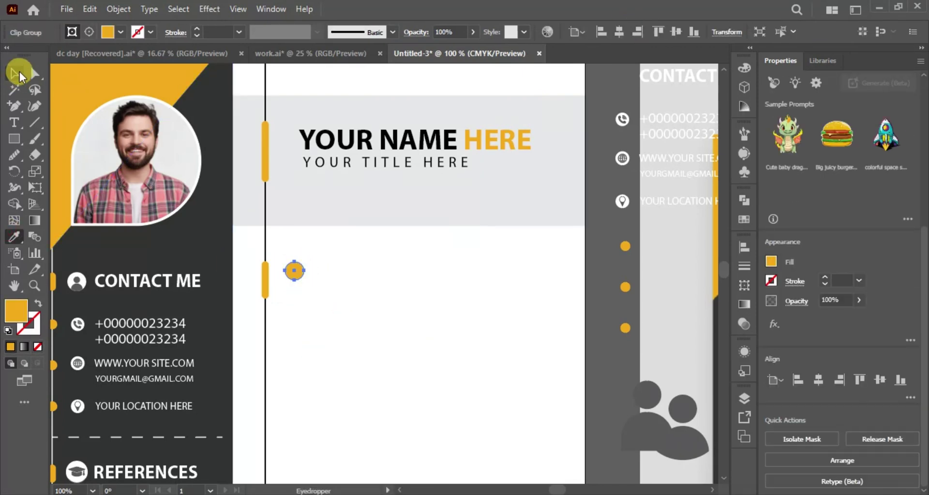
Release the profile icon's clipping mask, separate the person glyph from its circle, and fill the circle with orange.
right_click(290, 270)
left_click(482, 418)
left_click(306, 274)
mouse_move(306, 273)
left_mouse_down()
mouse_move(365, 282)
mouse_move(304, 282)
left_mouse_up()
left_click(292, 268)
left_click(14, 236)
left_click(72, 99)
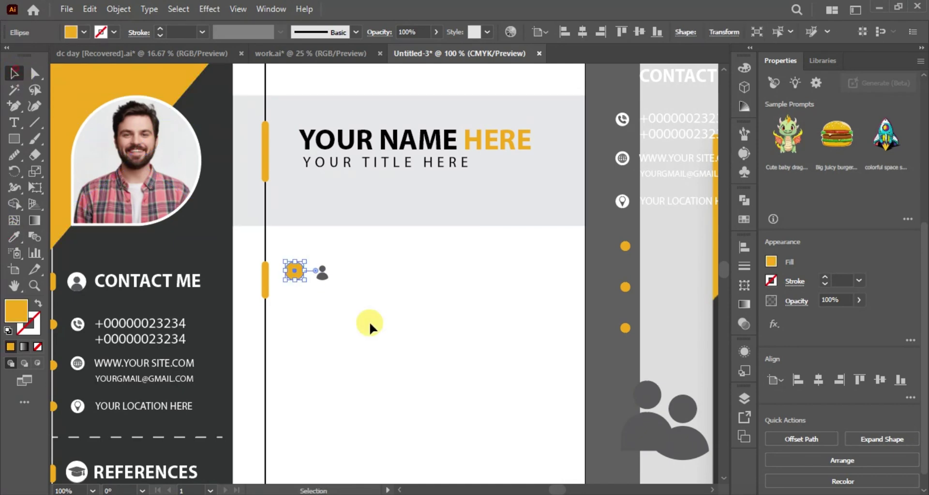
Place the grey person glyph back onto the orange circle, centred within it.
left_click(321, 271)
left_click(294, 272, "shift")
left_click_drag(429, 288, 353, 234)
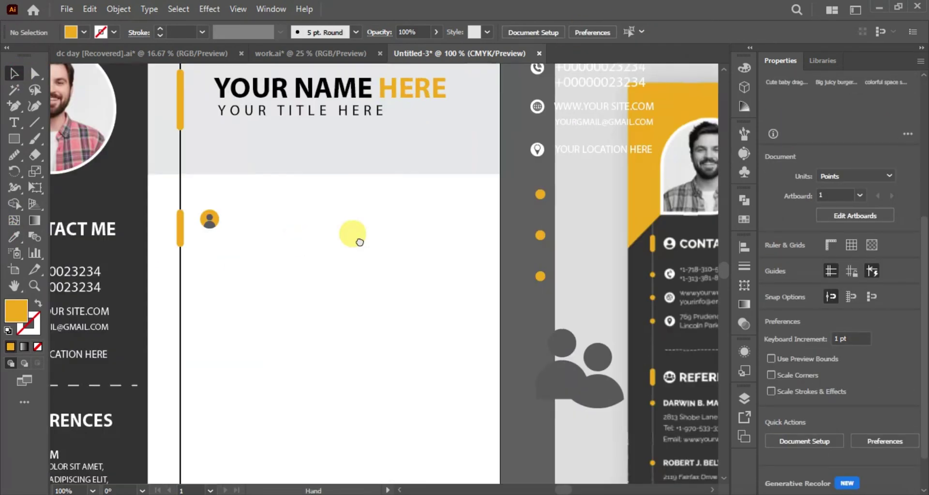
Create the heading ABOUT ME beside the profile icon from a copy of the header text, scaled to about 19 pt.
left_click_drag(311, 95, 311, 228)
double_click(232, 220)
key("ctrl+a")
key("BackSpace")
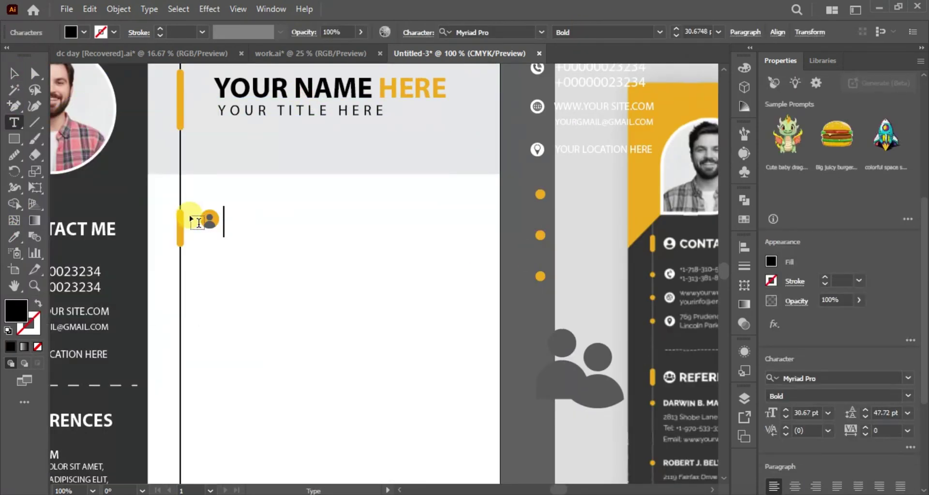
left_click(13, 72)
left_click_drag(332, 221, 332, 221)
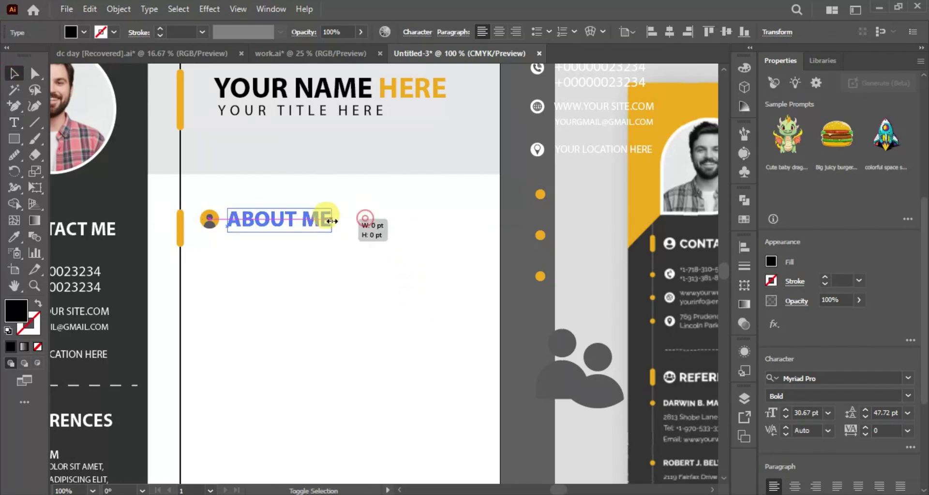
scroll(160, 270, "right", 10)
scroll(305, 220, "left", 10)
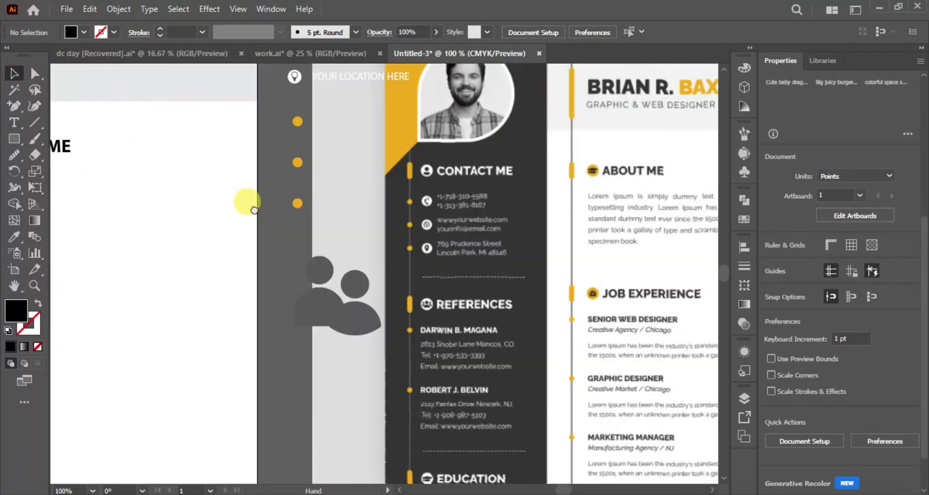
Shorten the orange marker on the vertical line beside the ABOUT ME heading.
scroll(173, 196, "down", 2)
left_click(173, 196)
key("ctrl+plus")
key("ctrl+plus")
key("ctrl+plus")
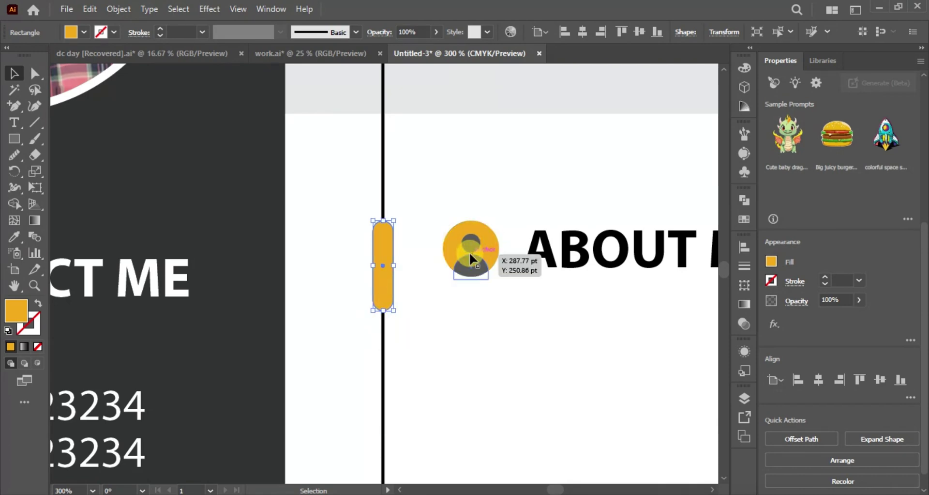
Align the orange marker, profile icon and ABOUT ME heading on a common horizontal centre line.
left_click(469, 256)
double_click(382, 257)
double_click(437, 210)
left_click(533, 257, "shift")
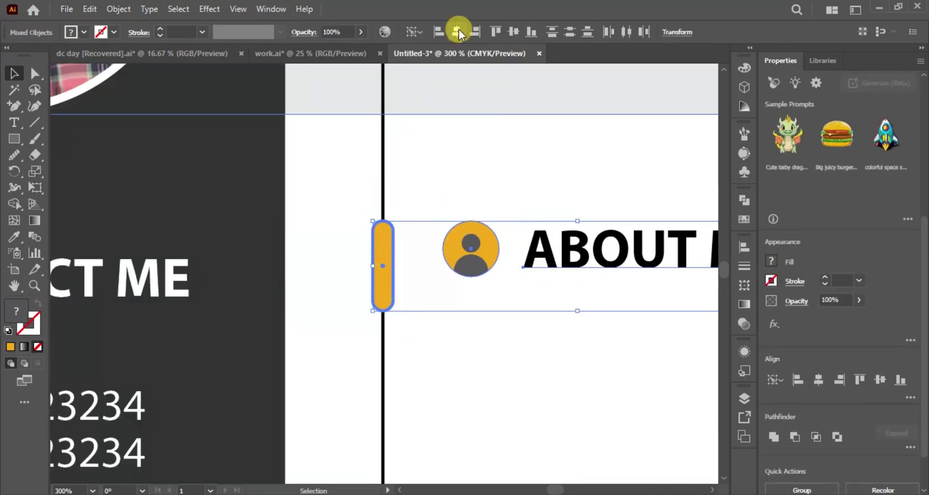
left_click(459, 32)
left_click(479, 271)
left_click(587, 31)
left_click_drag(548, 352, 298, 344)
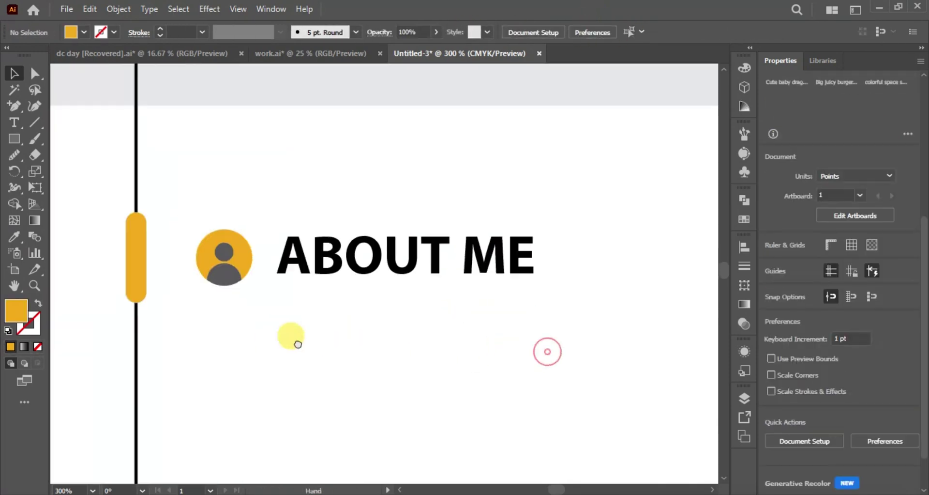
Draw an area text box with placeholder Lorem ipsum beneath the ABOUT ME heading, nearly the width of the main column.
key("ctrl+minus")
key("ctrl+minus")
key("ctrl+minus")
key("ctrl+minus")
left_click_drag(384, 332, 260, 249)
key("t")
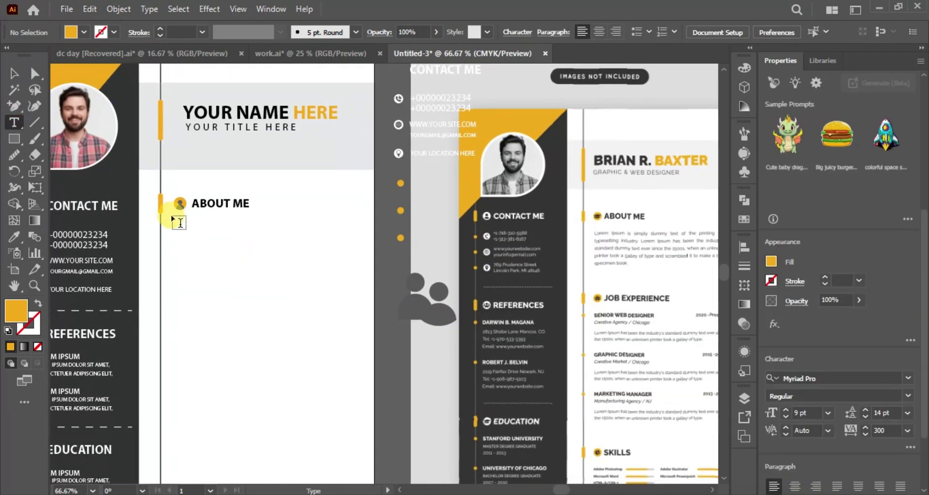
left_click_drag(176, 214, 363, 277)
key("Escape")
Convert the About Me paragraph to uppercase at 6 pt with 0 tracking.
left_click(118, 8)
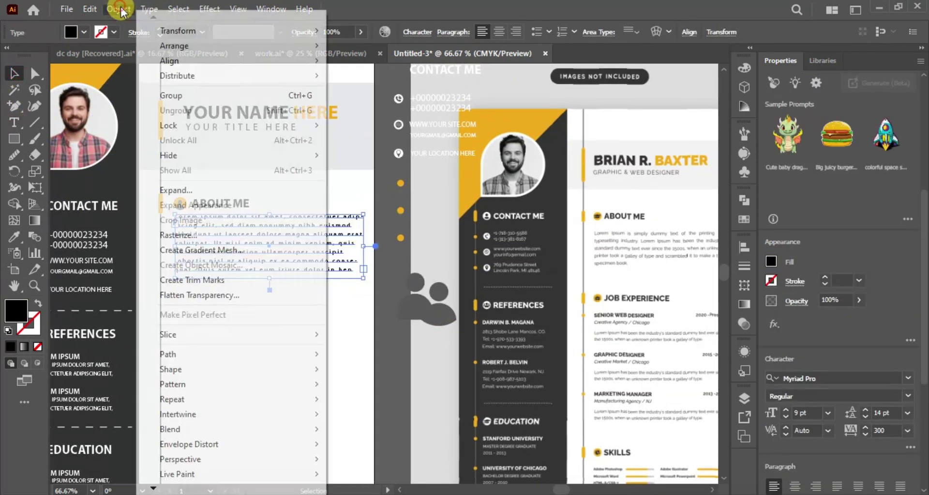
left_click(305, 343)
left_click(786, 415)
left_click(785, 416)
left_click(786, 415)
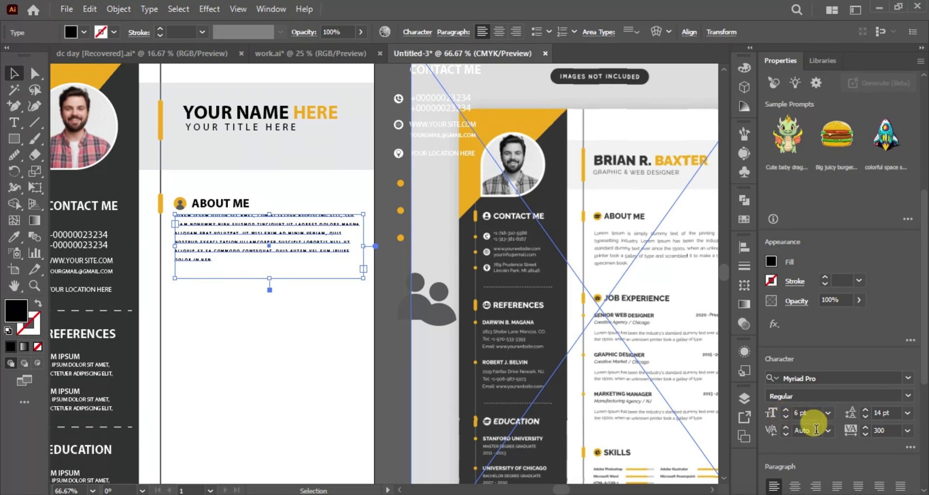
key("Tab")
type("0")
key("Return")
Set the About Me paragraph's font size to 8 pt.
left_click(252, 323)
left_click(287, 232)
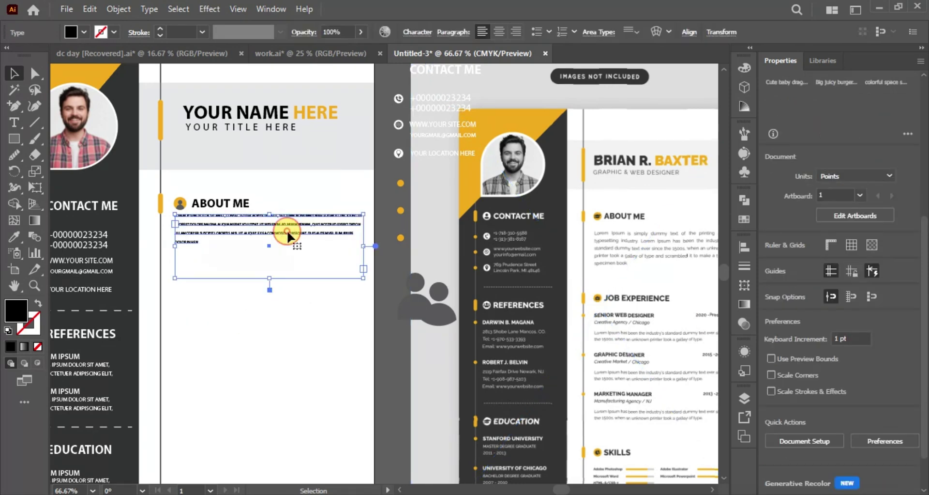
left_click(786, 409)
left_click(786, 410)
Apply a very dark grey fill to the About Me paragraph.
key("i")
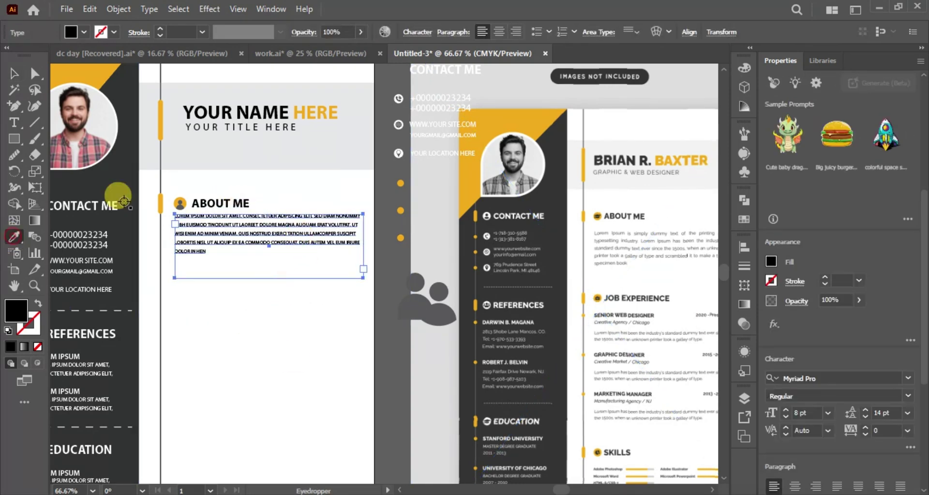
left_click(84, 32)
left_click(263, 345)
key("ctrl+z")
key("v")
left_click(275, 336)
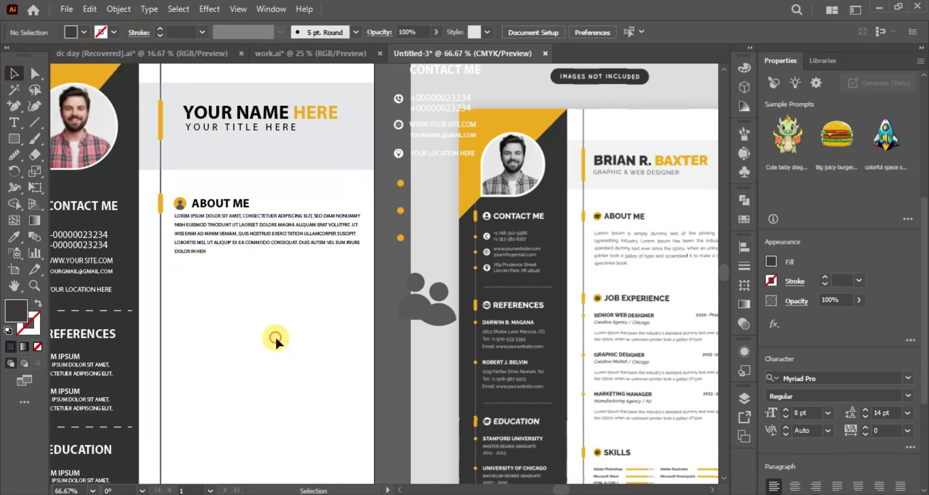
Fill the About Me paragraph with a slightly lighter dark grey.
left_click(245, 255)
left_click(83, 31)
left_click(258, 362)
left_click(271, 289)
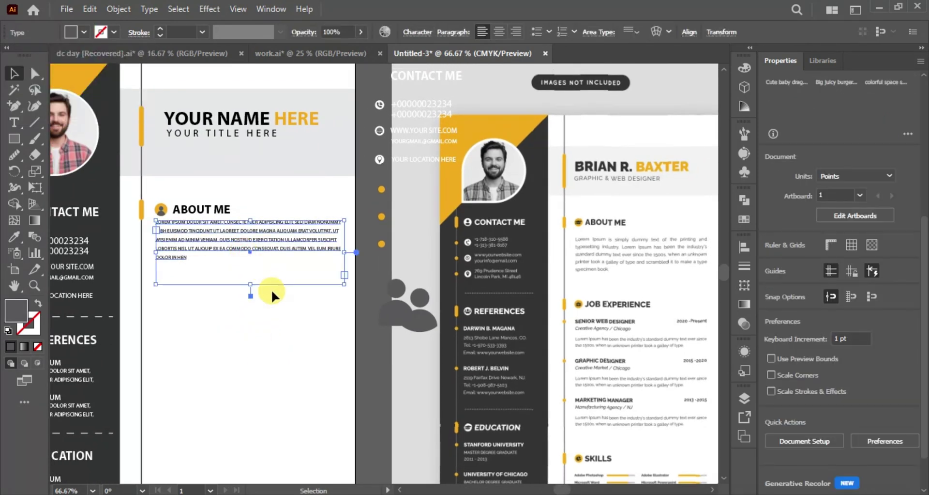
left_click(263, 323)
Duplicate the About Me marker down the vertical line and position the copy a short distance below the paragraph.
scroll(186, 139, "down", 3)
scroll(187, 139, "left", 2)
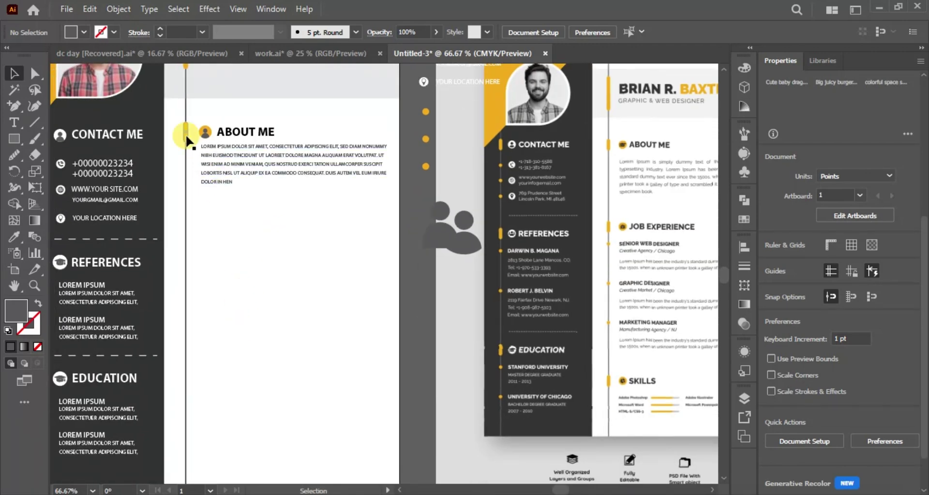
left_click_drag(191, 270, 191, 270)
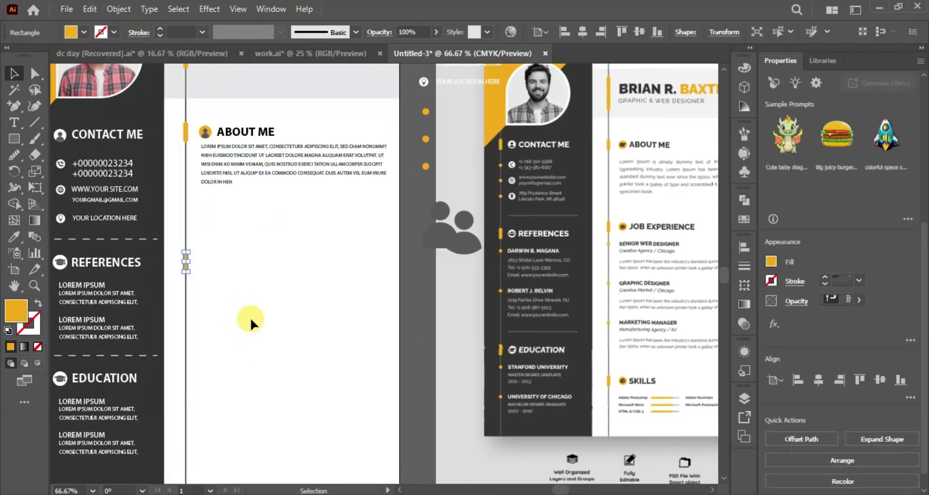
left_click(249, 318)
left_click_drag(253, 319, 281, 352)
left_click_drag(211, 271, 211, 254)
scroll(228, 395, "right", 3)
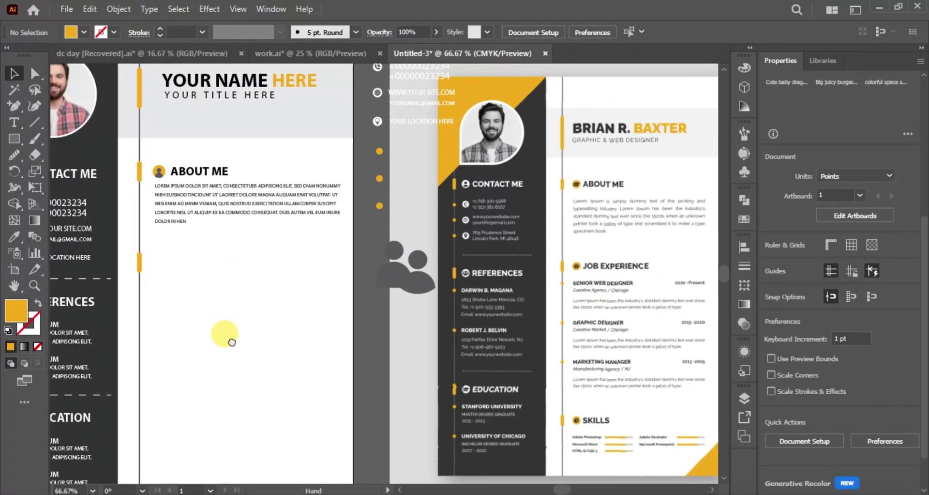
scroll(228, 395, "left", 2)
Duplicate the ABOUT ME heading and its profile icon beside the second orange marker.
left_click_drag(259, 176, 260, 267)
left_click(262, 264)
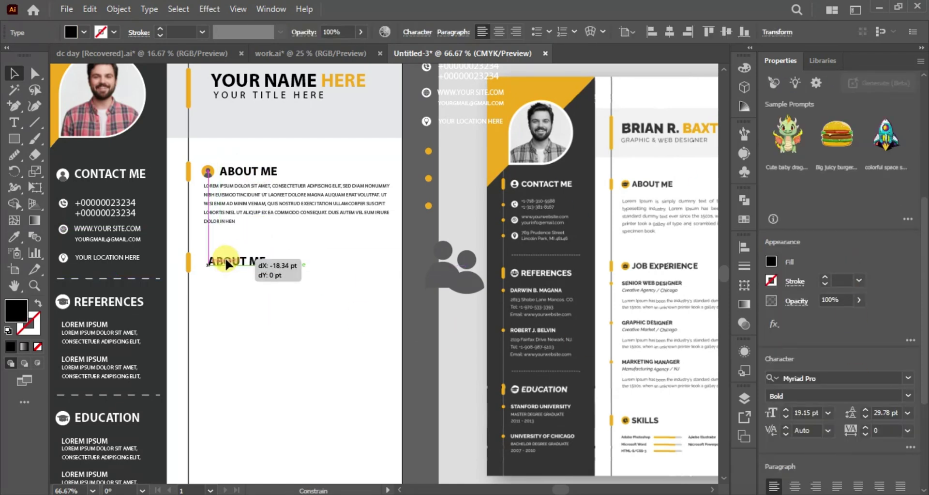
left_click(210, 169)
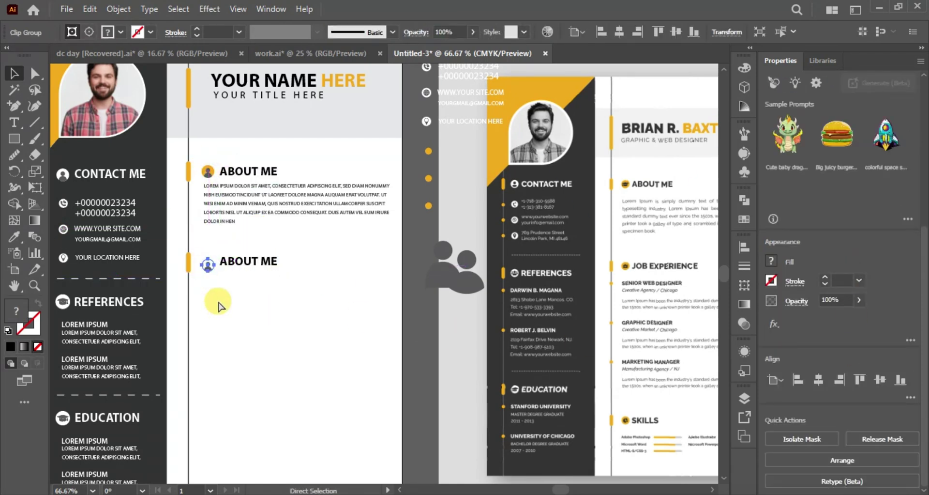
Remove the copied profile icon beside the second orange marker and change the heading there to JOB EXPERIENCE.
scroll(256, 272, "left", 2)
left_click(13, 123)
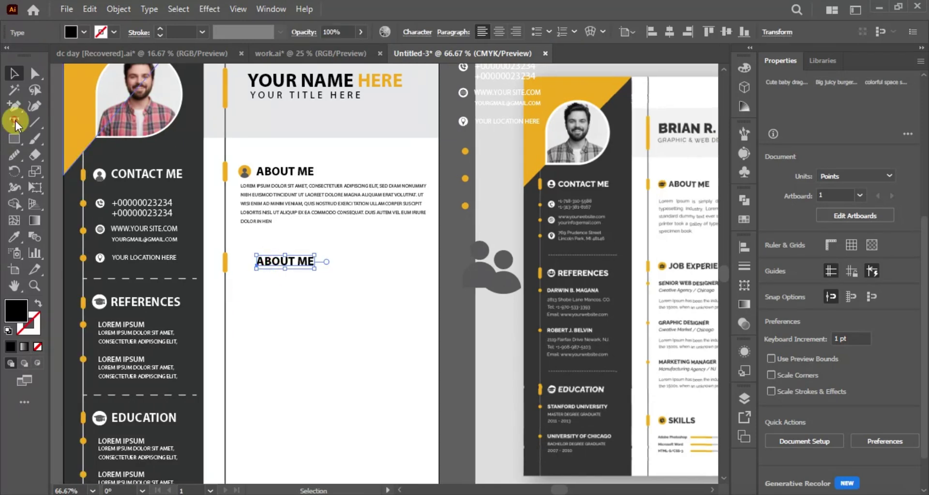
left_click_drag(317, 261, 235, 266)
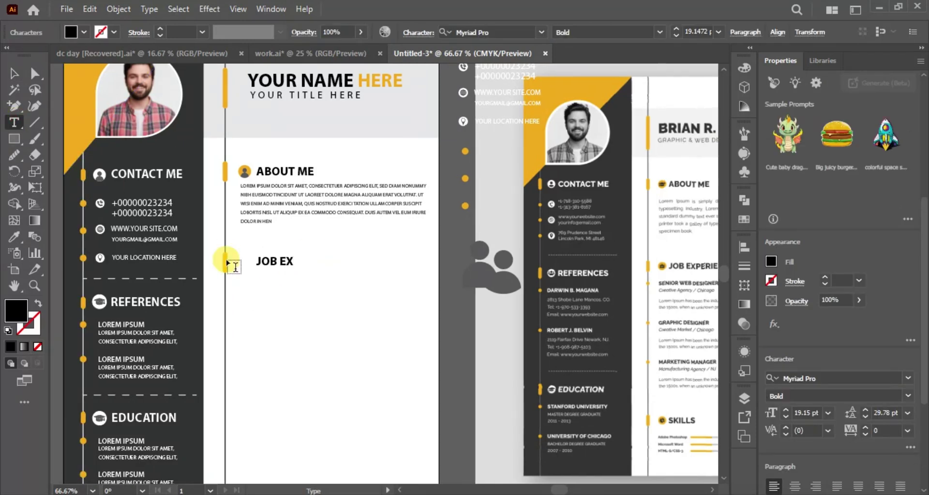
left_click(13, 75)
left_click(304, 319)
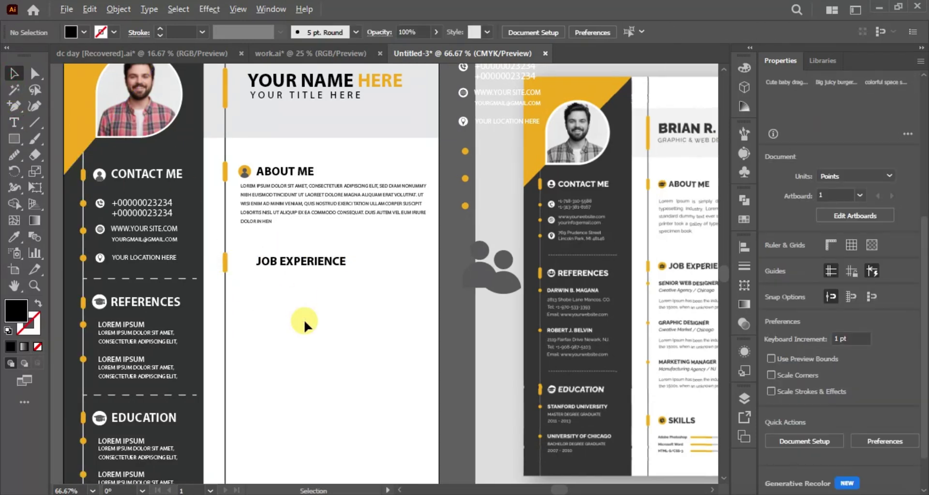
Draw a black rectangle below the JOB EXPERIENCE heading and round its corners to form a briefcase body.
key("plus")
key("ctrl+plus")
key("ctrl+plus")
key("ctrl+plus")
left_click_drag(209, 282, 502, 316)
left_click(12, 138)
left_click_drag(270, 299, 358, 345)
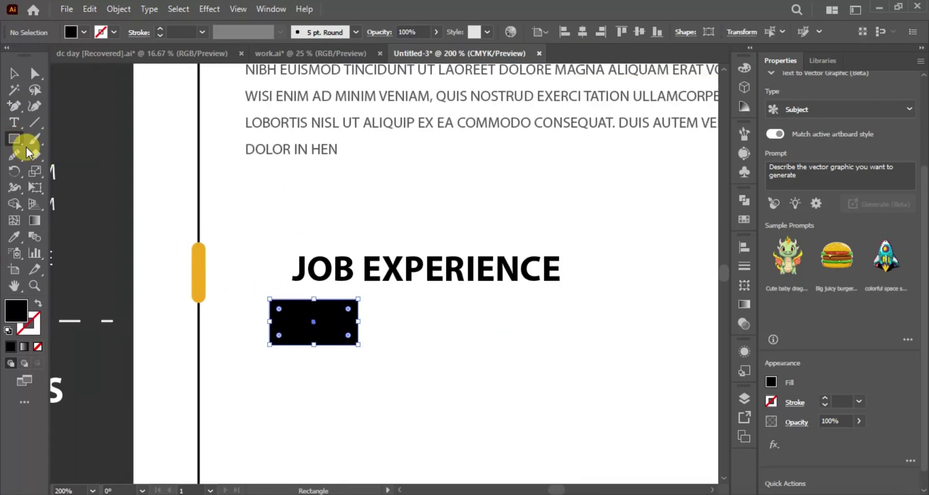
key("v")
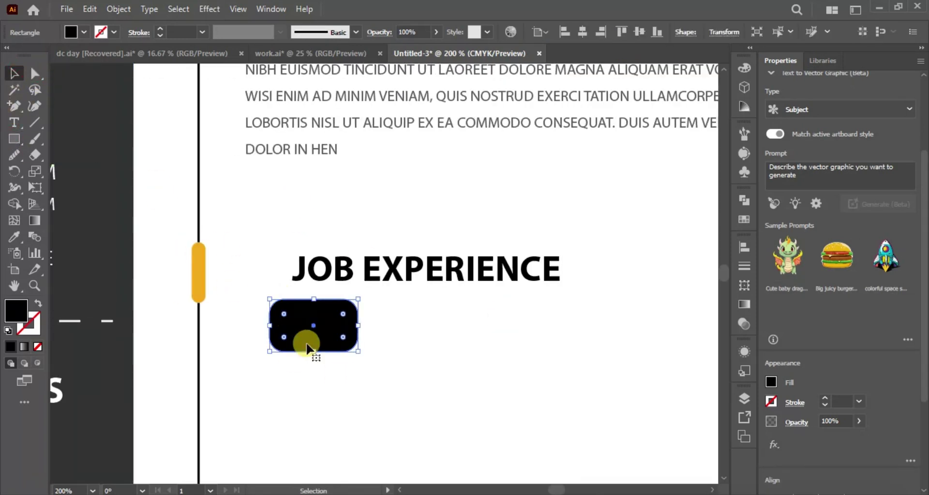
scroll(307, 346, "down", 2)
Add a small white star and centre it on the black rounded rectangle.
left_click(14, 139)
left_click_drag(275, 274, 302, 258)
key("i")
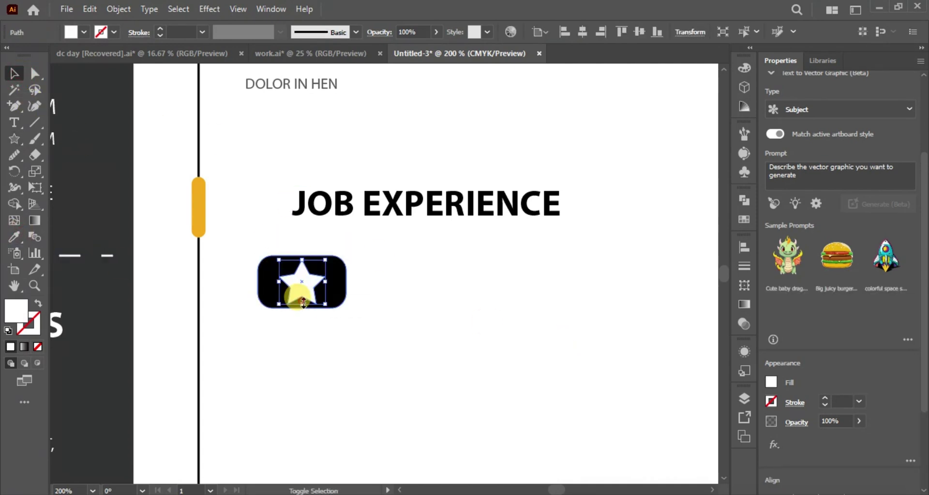
left_click(323, 292, "shift")
left_click(638, 32)
left_click_drag(348, 340, 311, 284)
left_click_drag(311, 284, 311, 322)
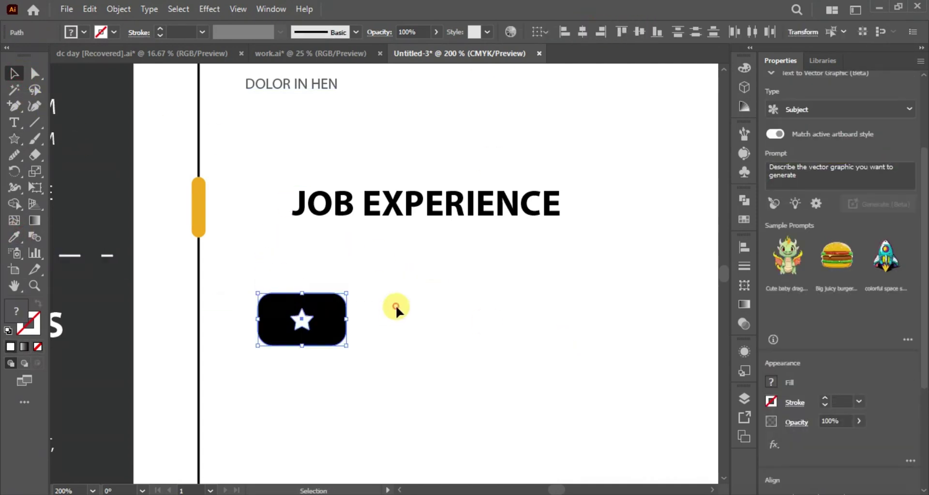
left_click(396, 305)
left_click(13, 105)
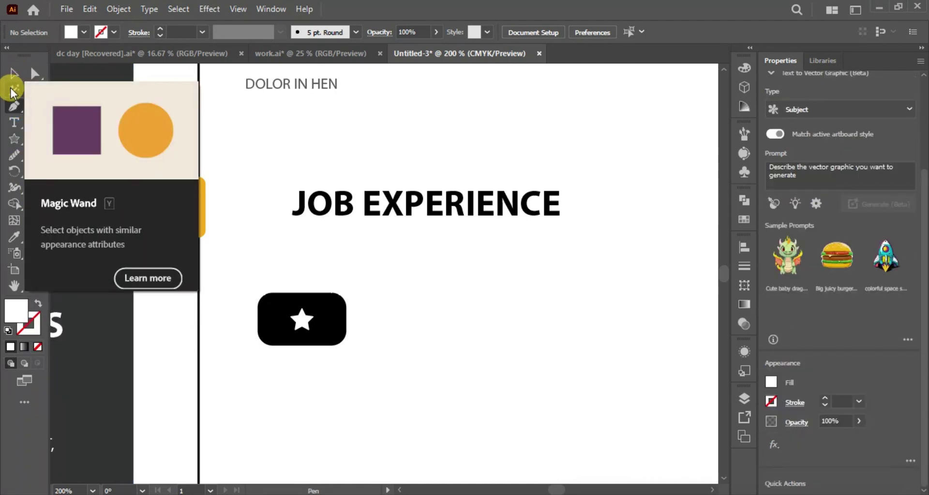
left_click_drag(327, 310, 347, 324)
key("Escape")
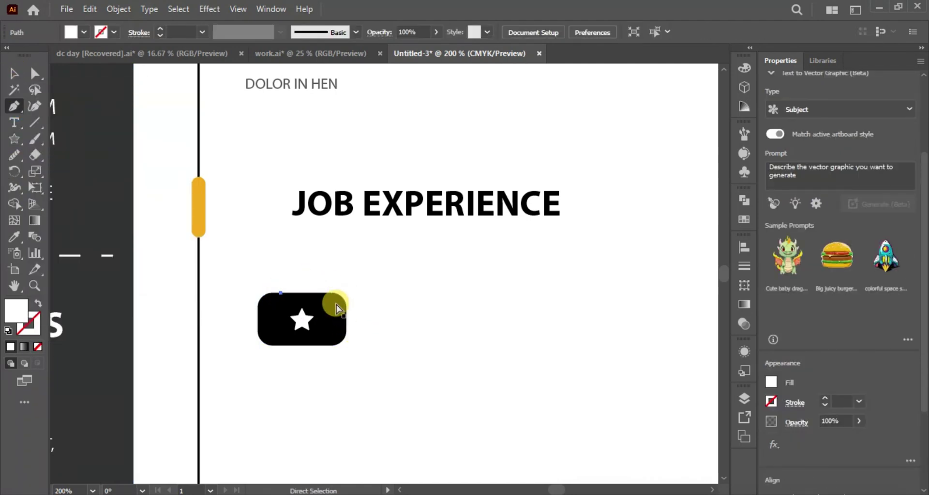
Draw a white handle rectangle with a 4 pt black stroke overlapping the upper edge of the briefcase body.
left_click(12, 140)
left_click_drag(285, 292, 322, 275)
key("v")
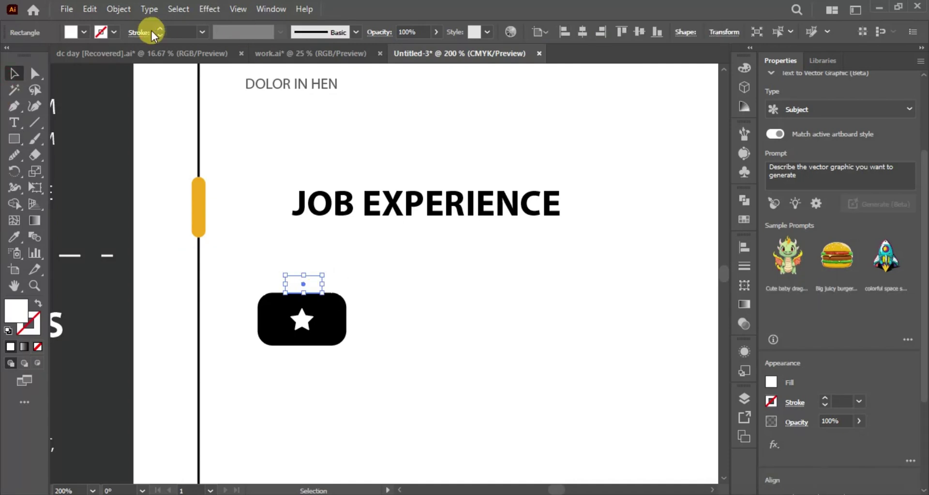
key("ctrl+plus")
key("ctrl+plus")
key("ctrl+plus")
left_click(509, 259)
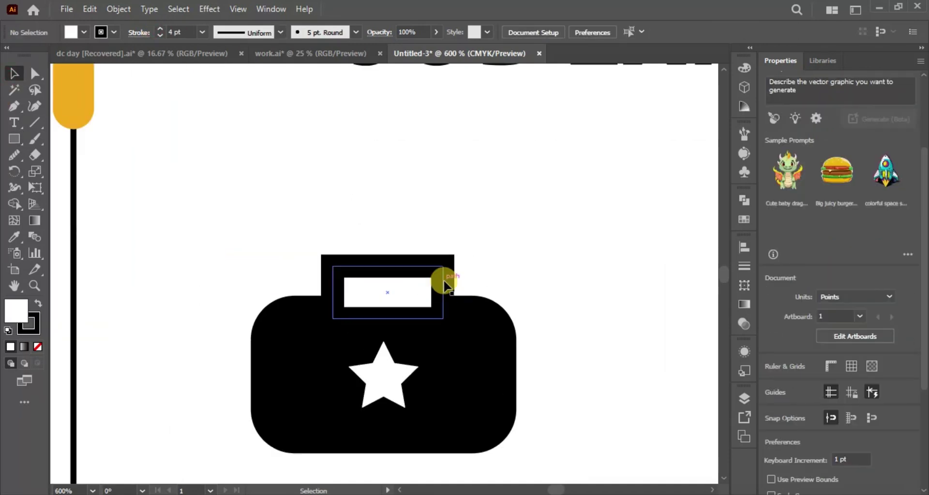
Set the handle's stroke to 2 pt and round its corners.
left_click(442, 280)
left_click(160, 37)
left_click_drag(341, 275, 350, 282)
Trim away the handle part that overlaps the briefcase body with Shape Builder and remove the handle's fill.
left_click_drag(431, 251, 467, 317)
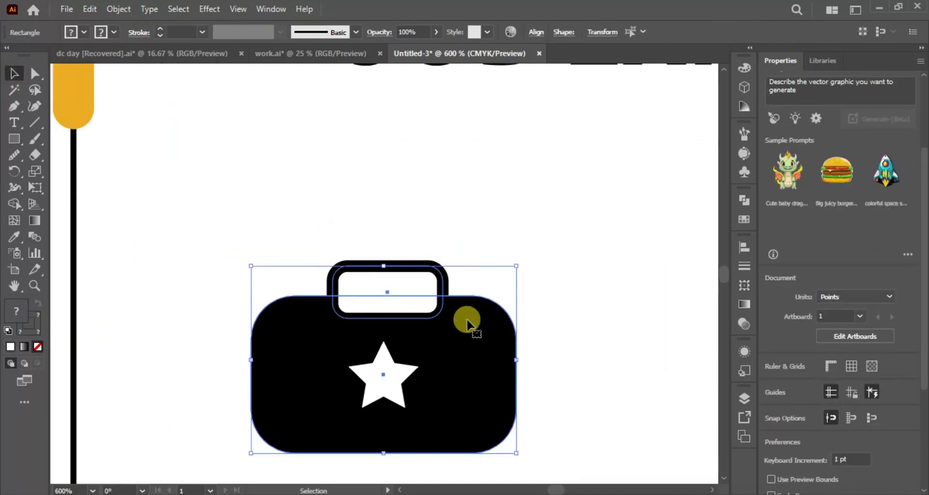
key("shift+m")
key("v")
left_click(491, 234)
left_click(431, 261)
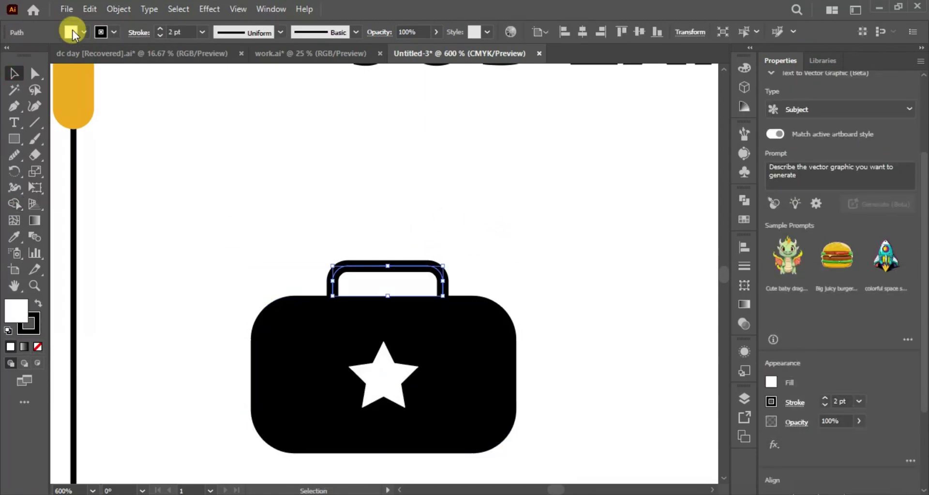
left_click(73, 31)
left_click(80, 65)
Expand the briefcase artwork so the handle's stroke becomes a filled shape.
left_click(763, 85)
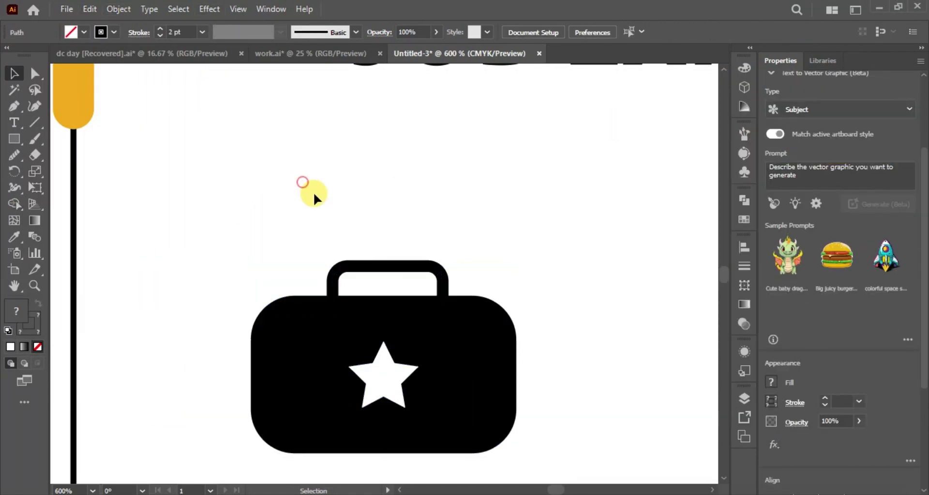
left_click(118, 9)
left_click(133, 127)
left_click(431, 331)
Fill the briefcase body and handle with dark grey, leaving the star white.
key("ctrl+minus")
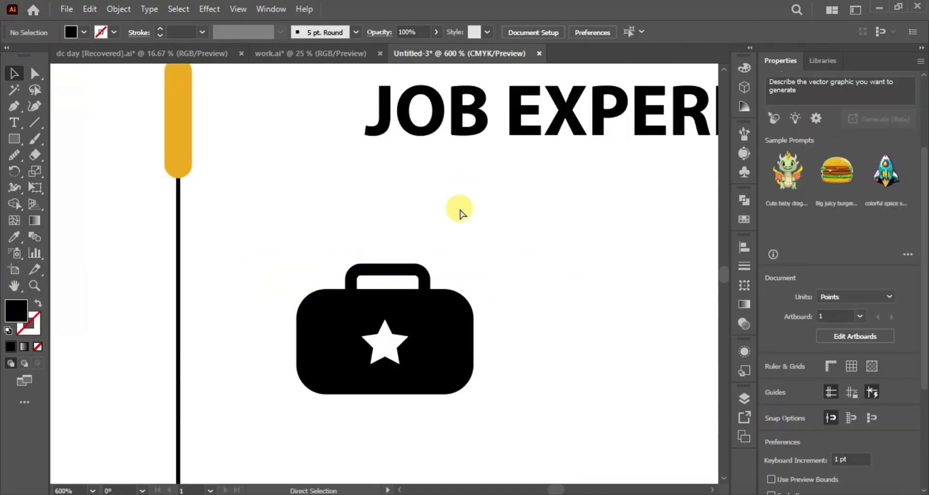
key("ctrl+minus")
double_click(384, 329)
left_click(84, 32)
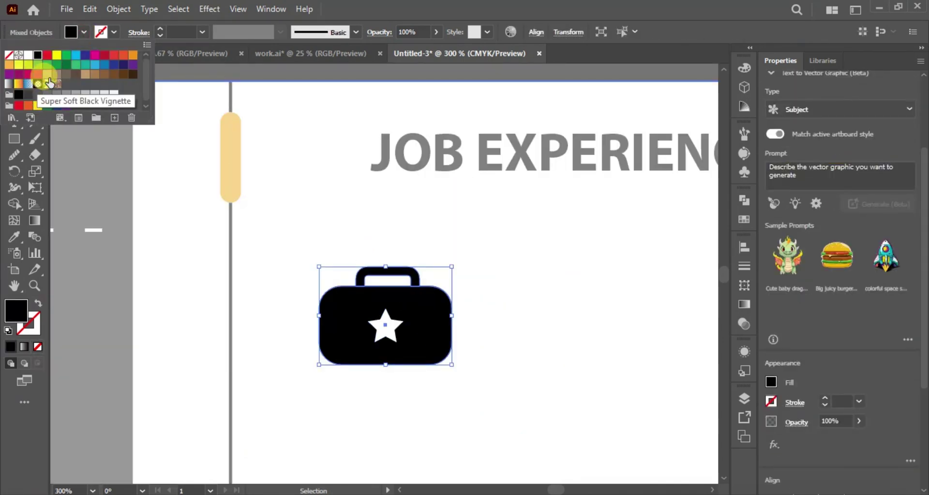
left_click(20, 73)
double_click(391, 231)
Duplicate the About Me icon's orange circle beside the JOB EXPERIENCE heading and align it with the heading.
scroll(391, 183, "up", 3)
scroll(391, 183, "up", 5)
scroll(332, 349, "down", 7)
left_click_drag(320, 143, 319, 190)
left_click(435, 199, "shift")
left_click(491, 32)
Scale the briefcase down, place it in front of the orange circle and centre it there.
left_click(391, 379)
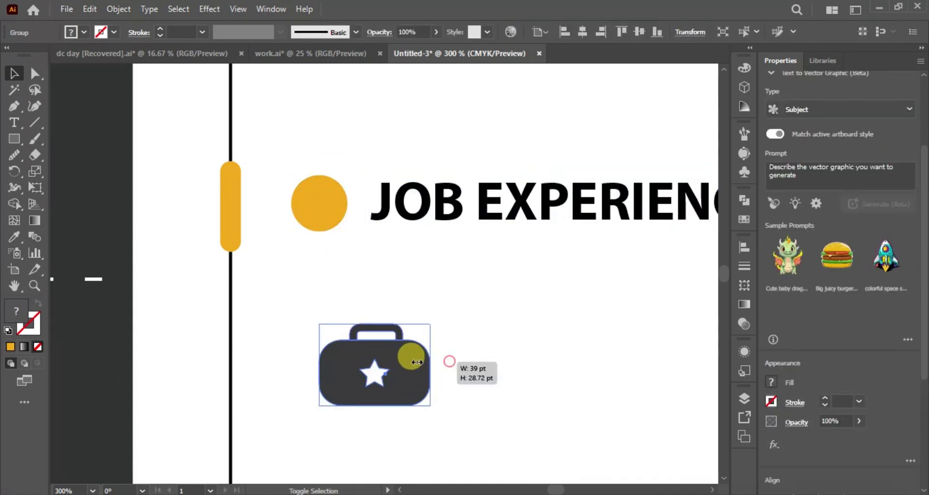
left_click_drag(449, 364, 321, 202)
left_click(118, 9)
mouse_move(218, 365)
left_click(370, 382)
left_click(326, 219, "shift")
left_click(459, 290)
Copy a small orange dot onto the vertical line below the Job Experience marker and bring it to the front.
key("ctrl+1")
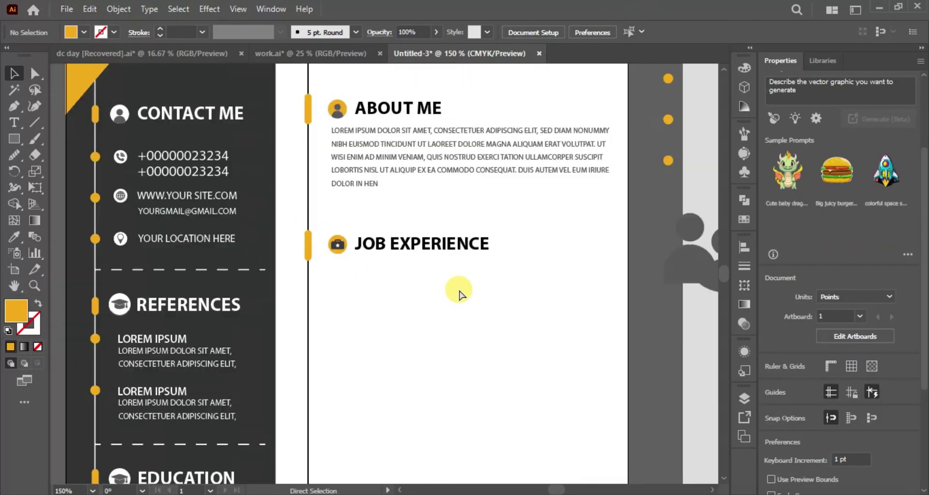
left_click_drag(460, 293, 508, 220)
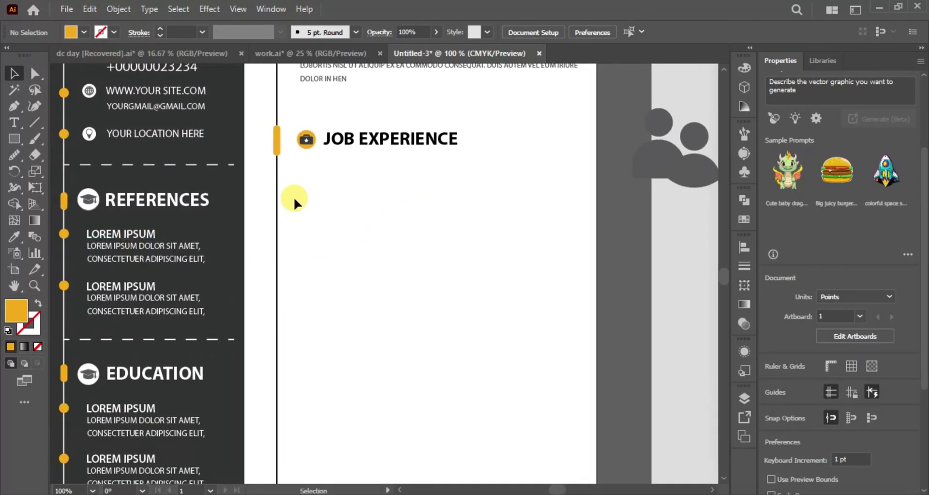
scroll(353, 204, "up", 5)
left_click(275, 305)
right_click(275, 305)
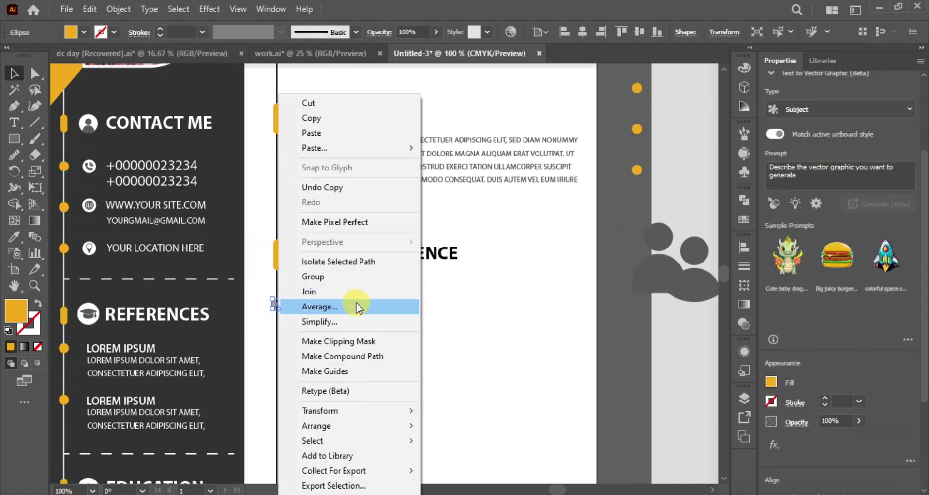
left_click(481, 422)
scroll(435, 315, "down", 3)
left_click(372, 295)
Duplicate the orange dot twice further down the vertical line to make three bullet points.
mouse_move(277, 256)
left_mouse_down()
mouse_move(276, 308)
mouse_move(272, 264)
left_mouse_up()
key("ctrl+d")
scroll(367, 299, "down", 4)
left_click(360, 291)
Add the title SENIOR LOREM beside the first orange dot in Myriad Pro Semibold at 19.15 pt.
left_click(14, 122)
left_click(301, 184)
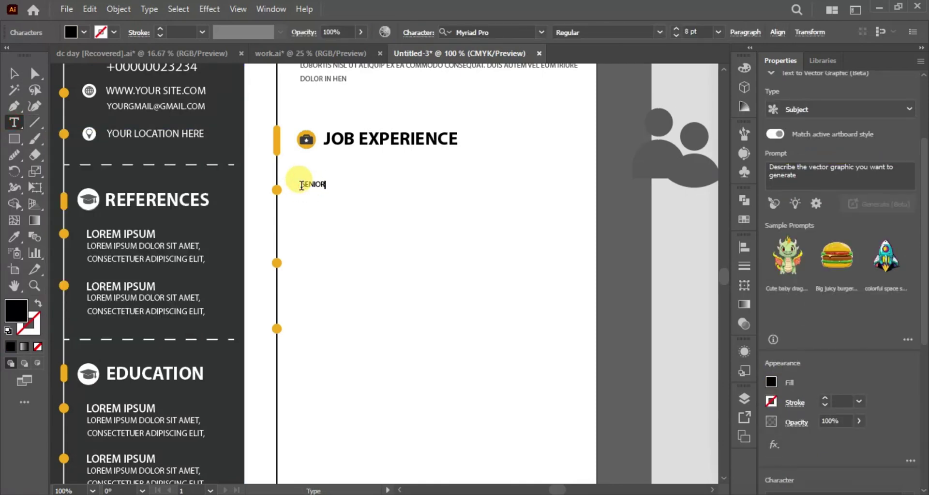
key("Escape")
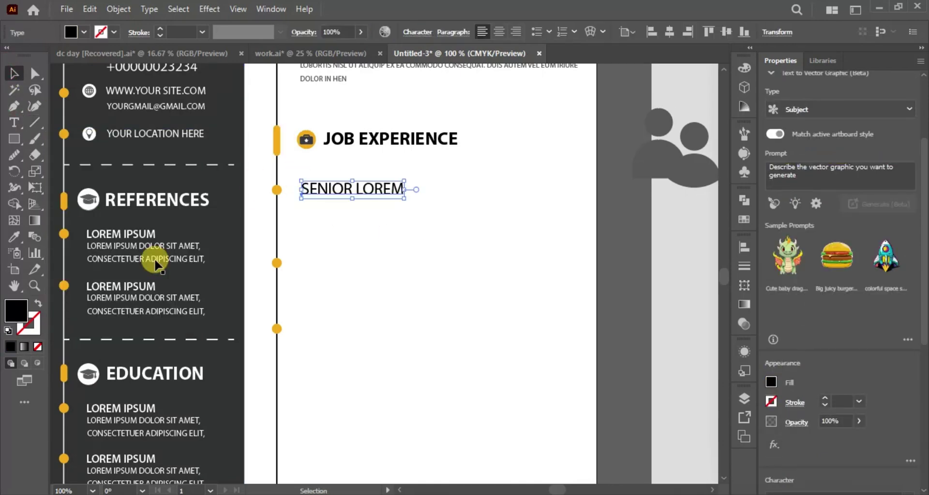
key("v")
scroll(871, 216, "down", 6)
left_click(908, 227)
left_click(797, 293)
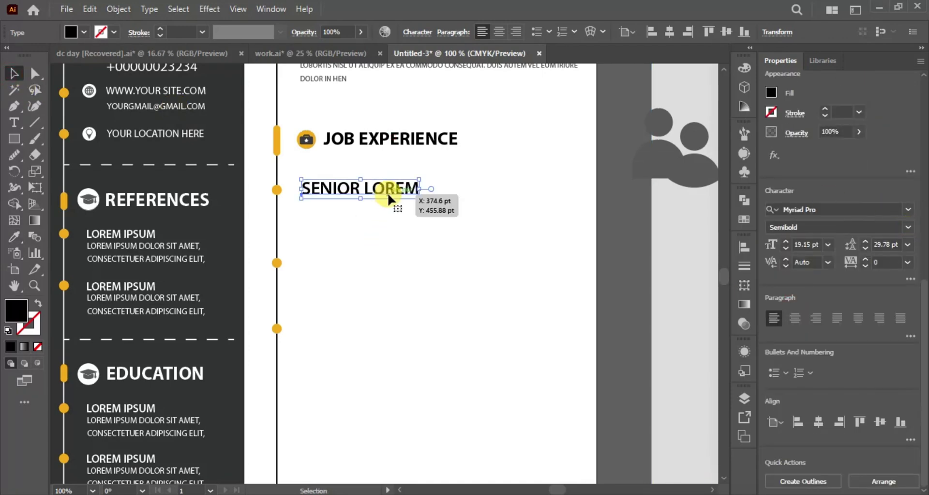
Scale the job title down to about 15.26 pt beside the first dot and change its text to SENIOR, LOREM IPSUM.
left_click_drag(387, 193, 394, 188)
left_click_drag(395, 188, 349, 262)
double_click(243, 214)
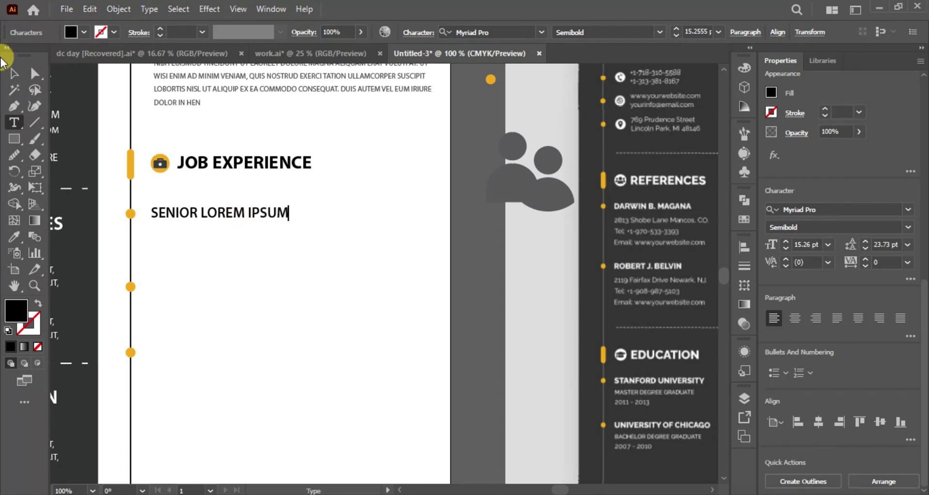
key("Escape")
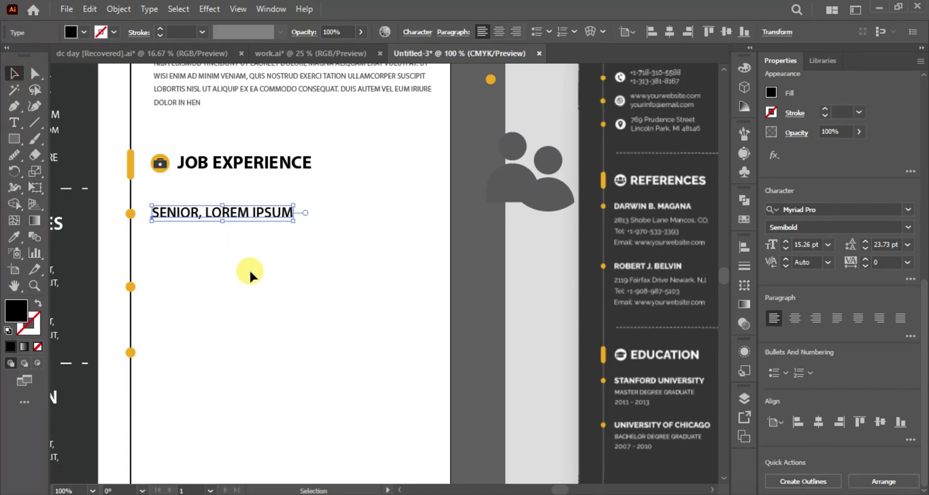
left_click(254, 268)
key("m")
left_click_drag(154, 222, 428, 282)
scroll(339, 290, "up", 2)
Justify the About Me paragraph with its last line aligned left.
left_click(7, 70)
left_click(252, 140)
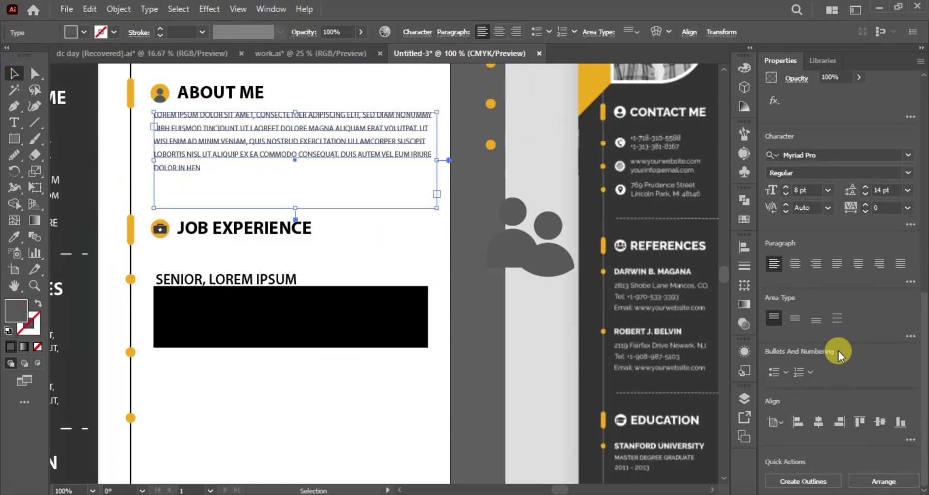
left_click(837, 264)
Delete the black rectangle below the SENIOR, LOREM IPSUM title.
left_click(232, 321)
key("t")
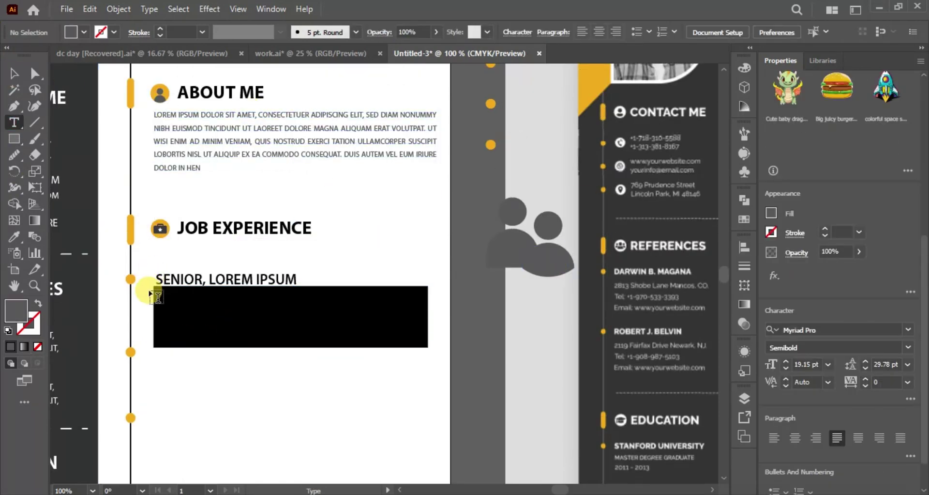
left_click(280, 312)
key("Delete")
Add a text area reading "Lorem ipsum dolor sit amet, consectetuer adipiscing elit, sed diam" below the job title, matching the About Me paragraph's style.
left_click(154, 148)
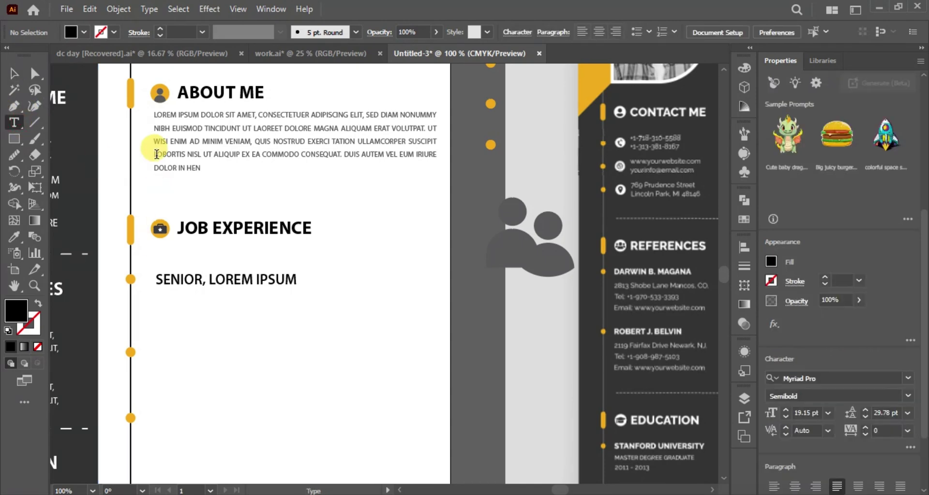
left_click_drag(157, 291, 439, 342)
key("Escape")
left_click(12, 238)
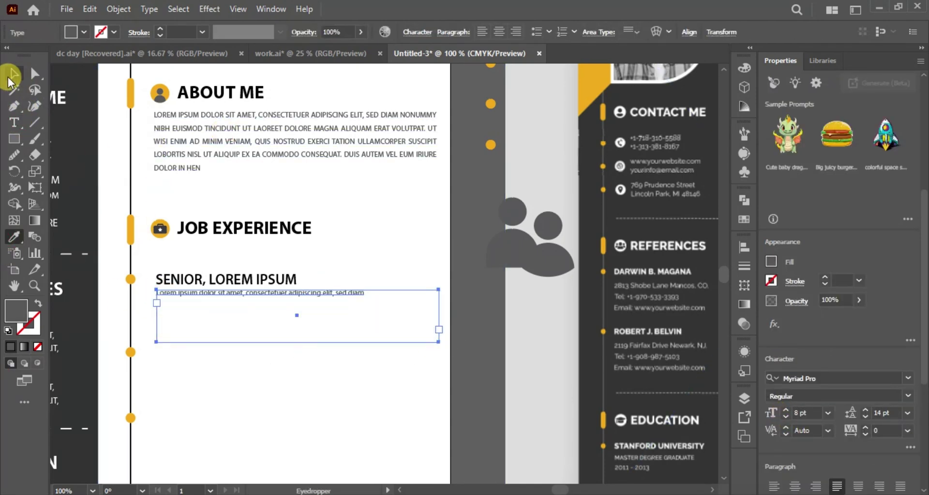
Convert the job description to uppercase and extend it with TINCIDUNT through ENIM AD MINIM from the About Me paragraph.
left_click(90, 9)
left_click(393, 215)
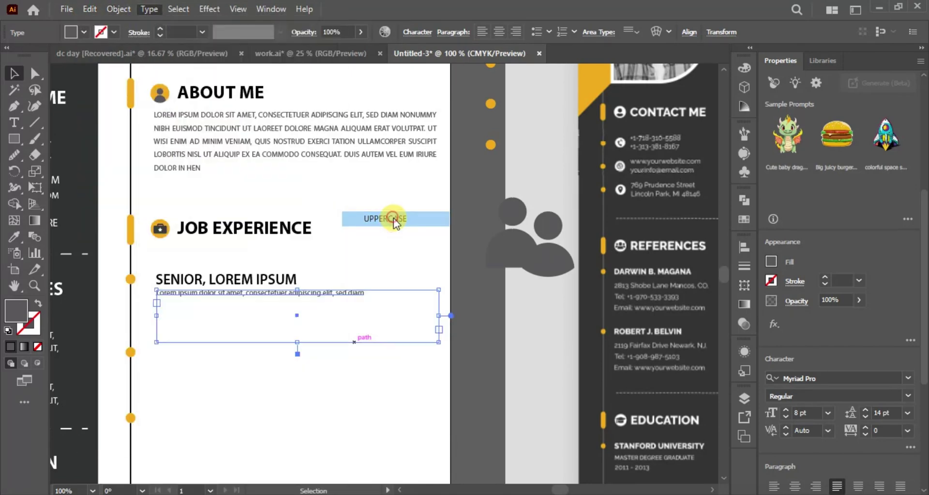
left_click(14, 122)
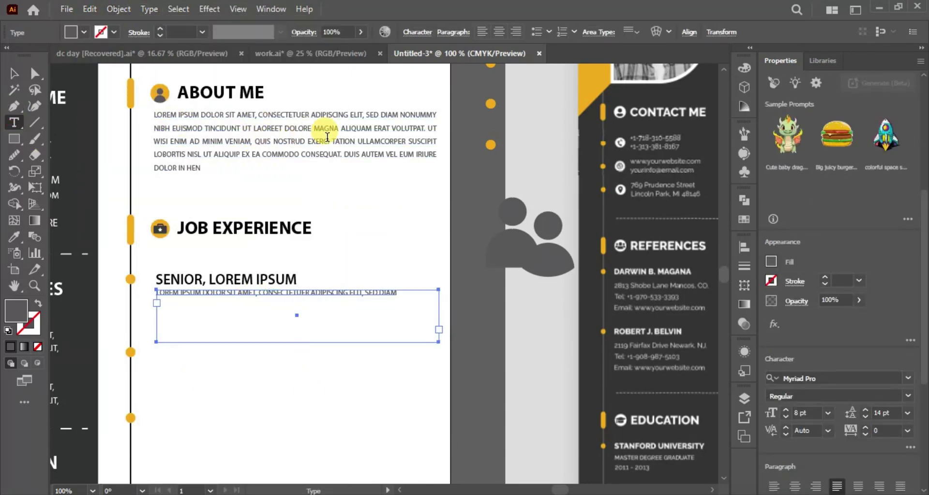
left_click_drag(205, 128, 232, 140)
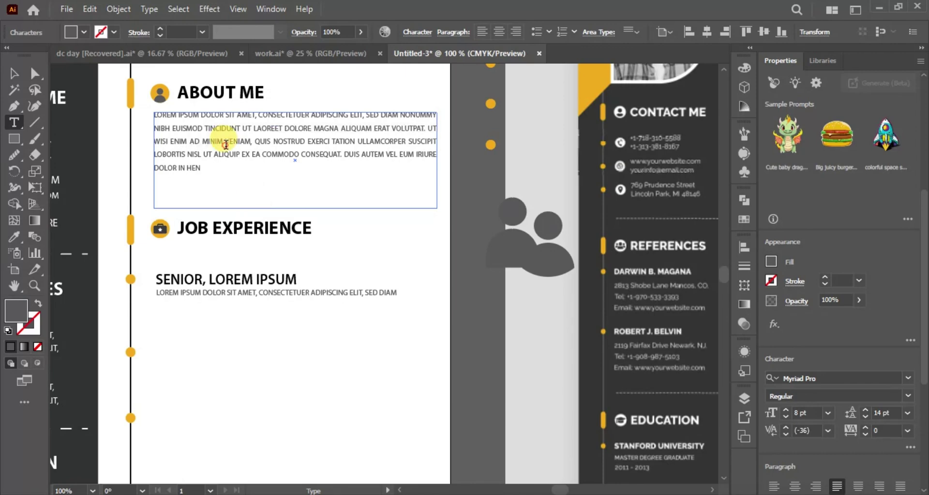
left_click(395, 293)
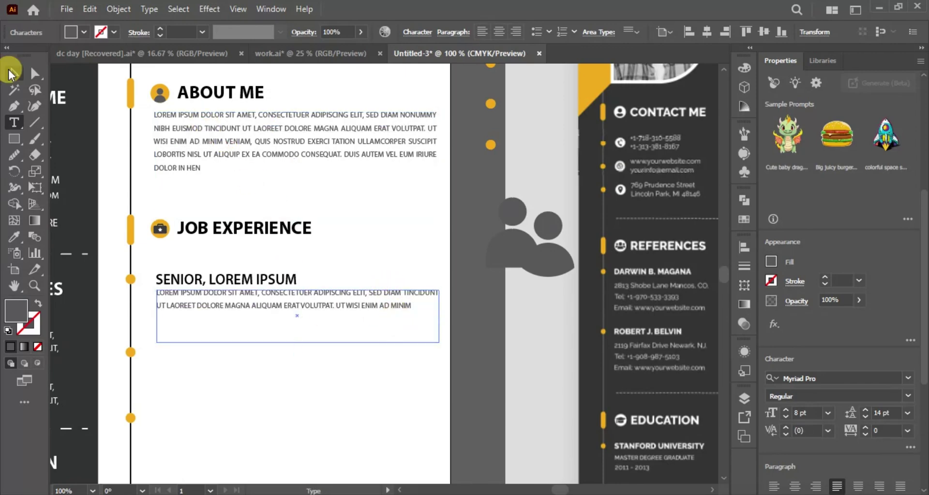
left_click(10, 72)
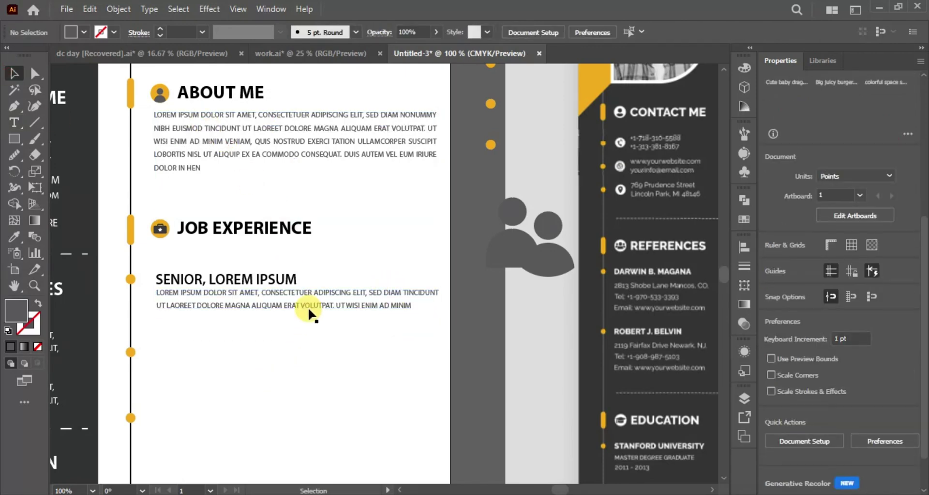
Shift the description slightly below its title and duplicate the title and description beside the second and third orange dots.
left_click(352, 388)
left_click_drag(267, 311, 379, 356)
left_click_drag(256, 282, 255, 355)
scroll(281, 329, "down", 3)
key("ctrl+d")
scroll(276, 346, "down", 1)
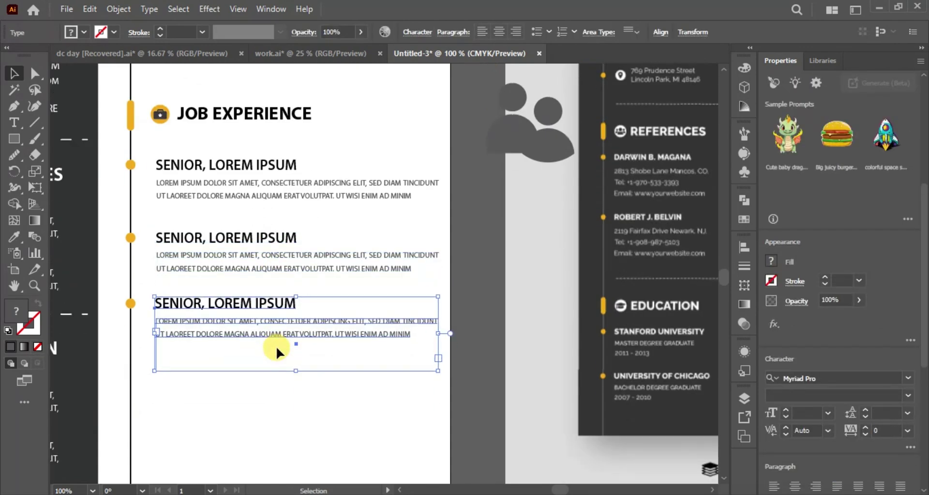
Align the titles and descriptions of all three job entries to a common left edge.
left_click(193, 193, "shift")
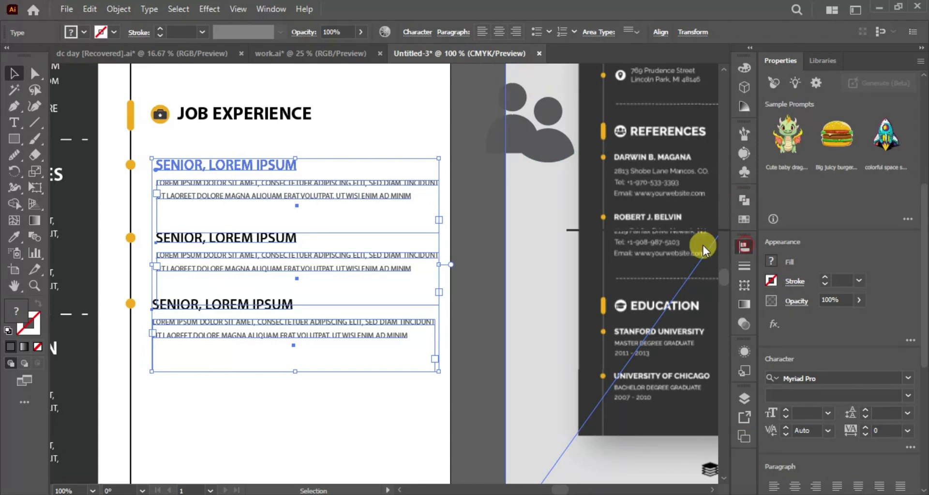
left_click(575, 269)
left_click(318, 413)
Change the second job entry's title to JUNIOR, LOREM IPSUM.
left_click(14, 122)
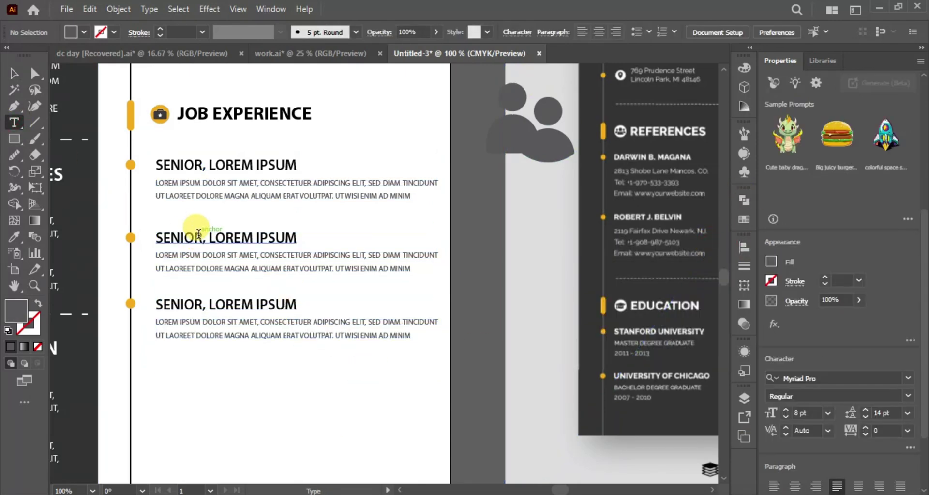
left_click_drag(194, 236, 204, 235)
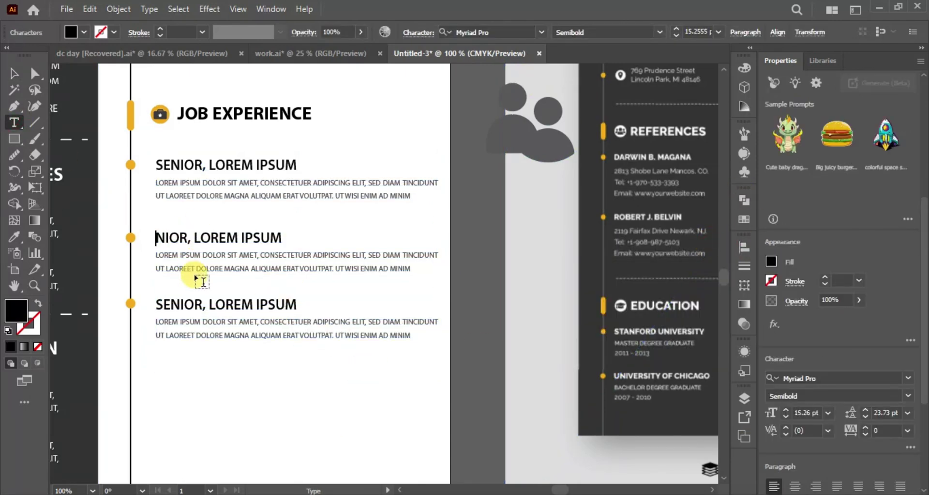
left_click(13, 74)
left_click(212, 350)
Draw a black circle in the empty area below the third job entry.
left_click_drag(344, 388, 345, 345)
left_click_drag(408, 281, 362, 280)
left_click(14, 139)
left_click(73, 172)
left_click_drag(249, 272, 345, 368)
key("ctrl+shift+a")
Draw a vertical line across the black circle, add a perpendicular copy, and centre both lines on the circle.
left_click(35, 122)
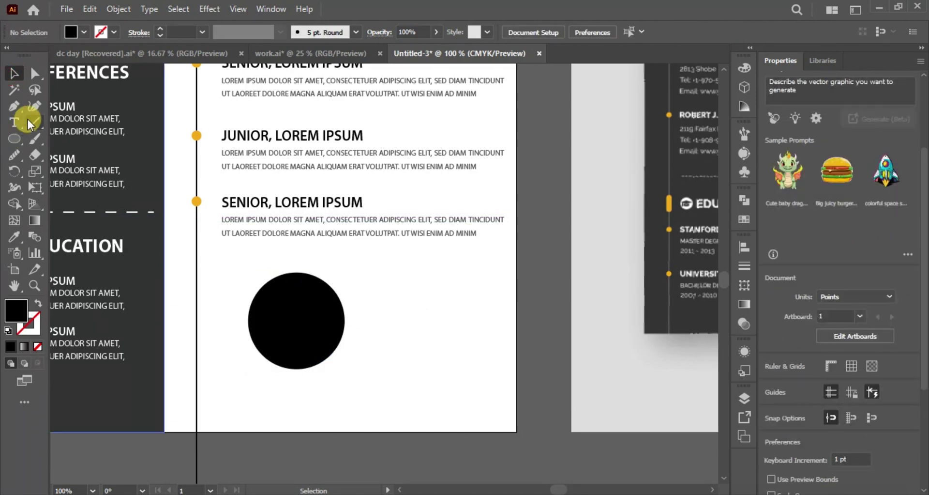
left_click_drag(296, 258, 308, 404)
key("v")
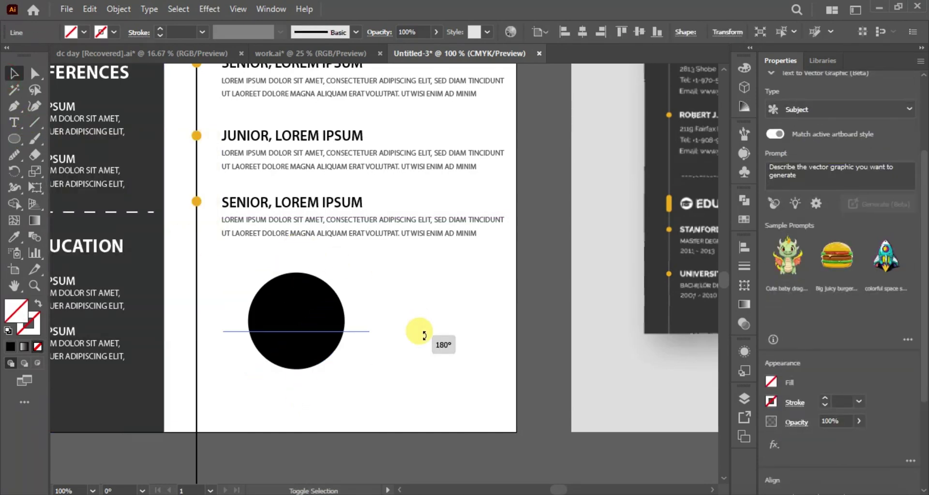
left_click_drag(424, 334, 424, 334)
left_click_drag(243, 288, 341, 339)
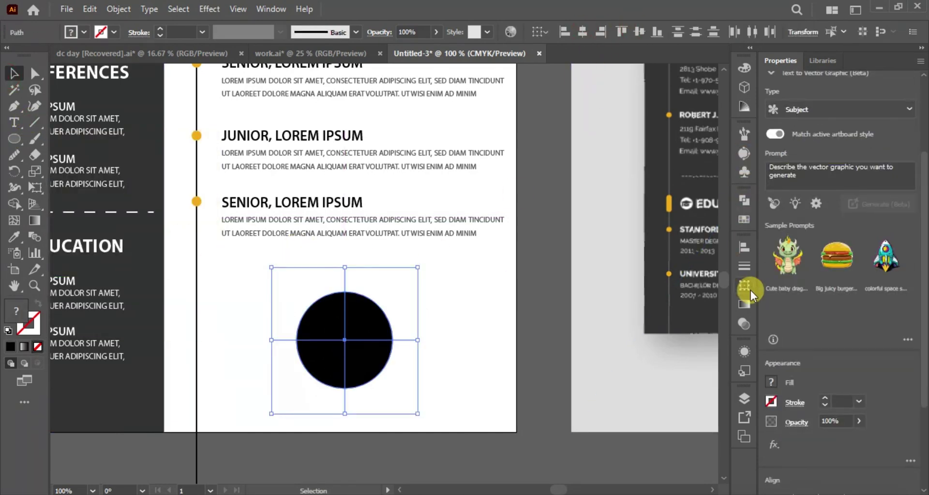
Divide the circle along the crossing lines, ungroup the pieces, and shrink the upper-right quarter to leave a gap like a pie chart.
left_click(745, 201)
left_click(587, 264)
left_click(701, 194)
left_click(374, 321)
right_click(374, 322)
left_click(411, 319)
left_click(454, 297)
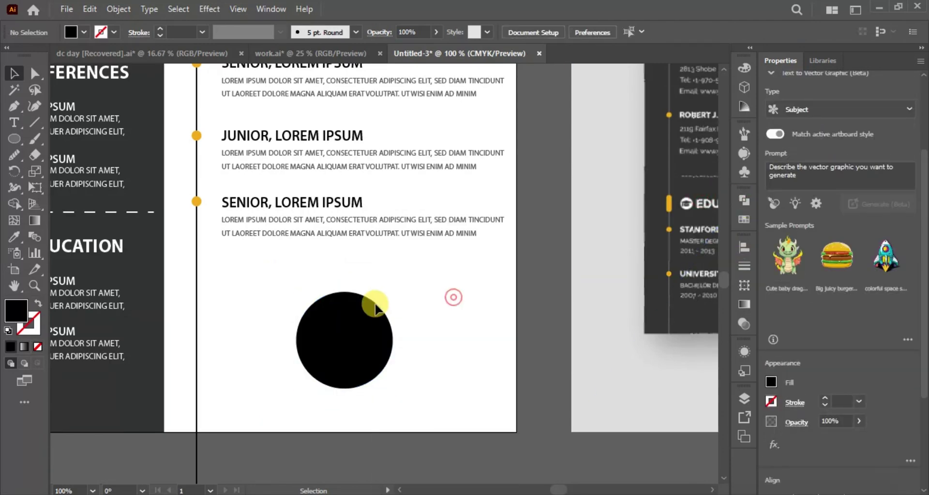
left_click(372, 314)
mouse_move(395, 291)
left_mouse_down()
mouse_move(387, 302)
mouse_move(392, 295)
left_mouse_up()
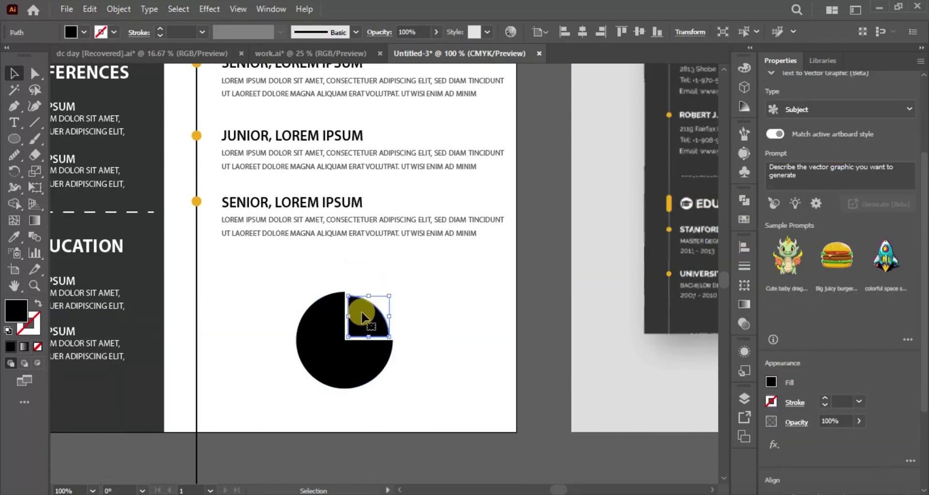
left_click(415, 297)
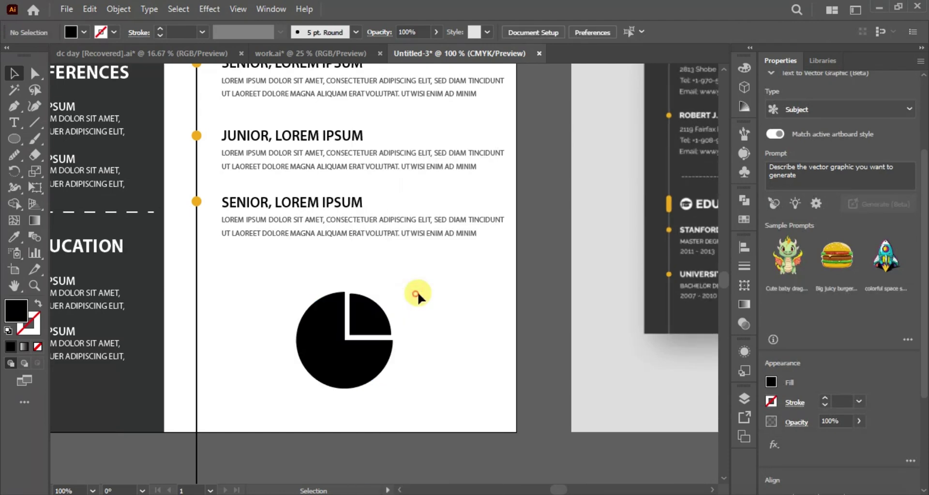
Duplicate the orange circle behind the briefcase icon straight down to the area below the third job entry.
scroll(224, 166, "up", 3)
left_click_drag(224, 166, 224, 415)
scroll(351, 317, "down", 4)
Fill the pie chart shape with dark grey and scale it down to icon size.
left_click(349, 315)
left_click(84, 32)
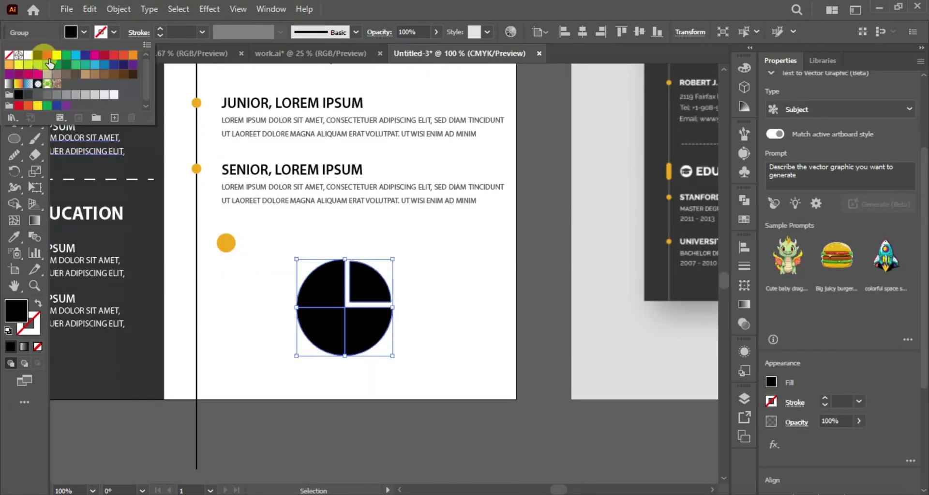
left_click(22, 90)
left_click_drag(392, 307, 321, 307)
scroll(312, 311, "up", 5)
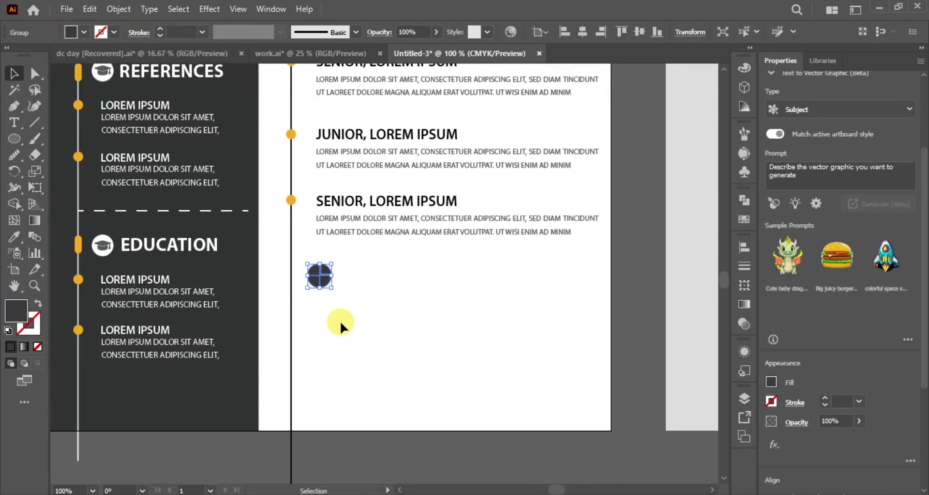
Place the dark grey pie chart on the copied orange circle and centre the two on each other.
left_click_drag(380, 344, 385, 275)
left_click(402, 300, "shift")
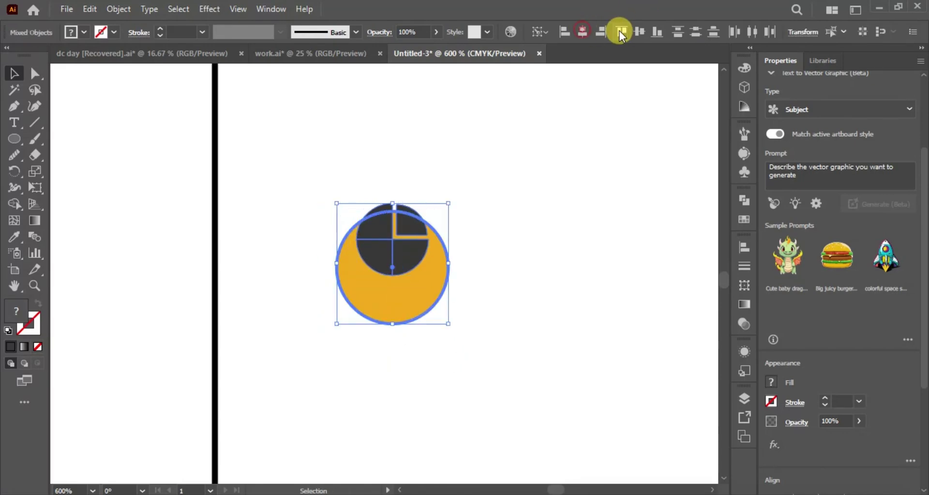
left_click(621, 32)
left_click(495, 224)
scroll(480, 291, "down", 5)
Line the pie icon up beneath the briefcase icon and add a vertically centred copy of the orange heading bar on the black line.
left_click(368, 383)
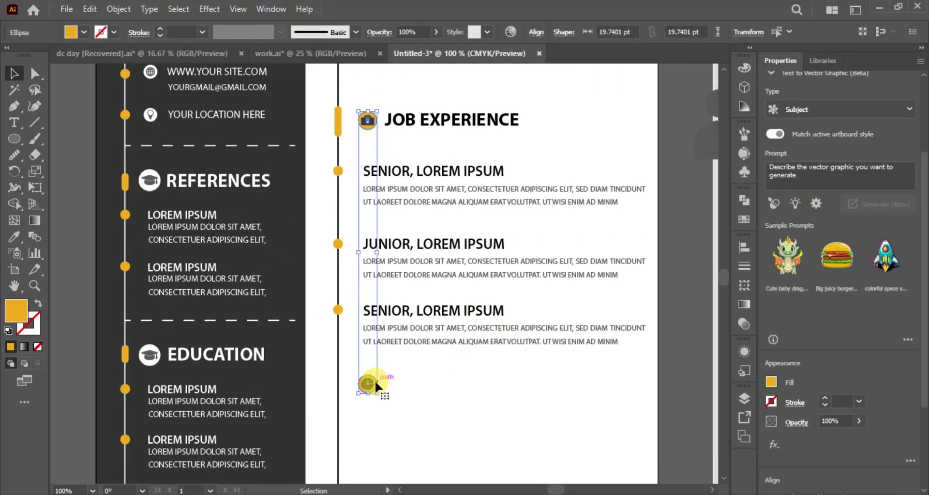
left_click_drag(374, 379, 307, 360)
left_click_drag(271, 106, 271, 368)
left_click(299, 371, "shift")
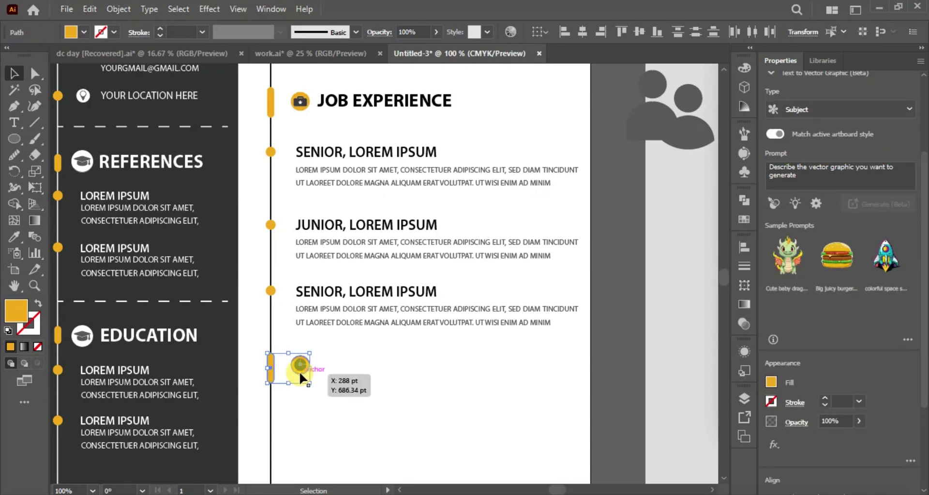
left_click(640, 31)
left_click(359, 90)
Duplicate the JOB EXPERIENCE heading beside the pie icon and change the copy's text to SKILLS.
scroll(358, 89, "down", 1)
left_click_drag(359, 87, 358, 329)
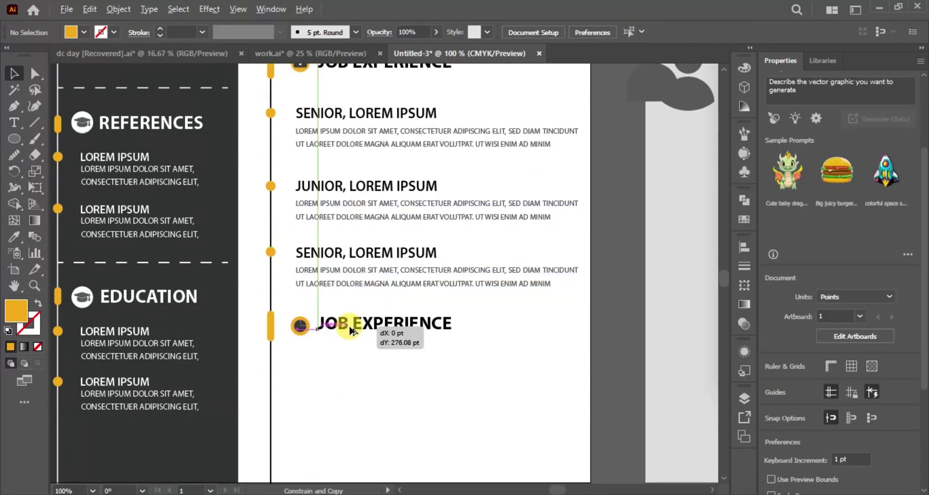
left_click(14, 123)
left_click(450, 326)
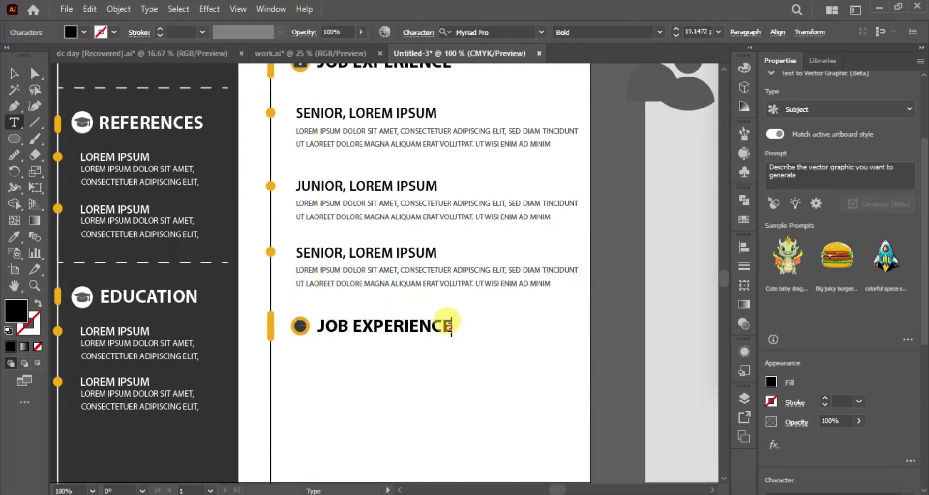
key("Escape")
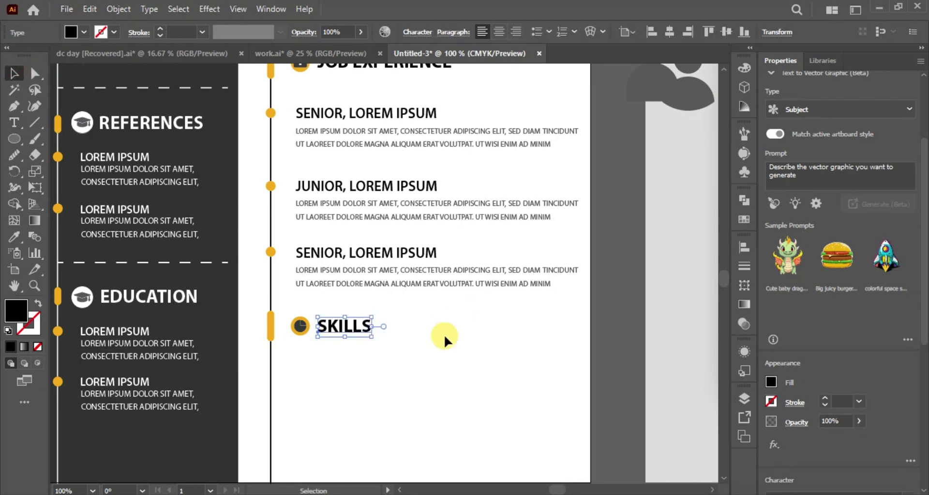
left_click(390, 314)
left_click_drag(390, 314, 398, 254)
Draw a thin black horizontal bar below the SKILLS heading and shorten it by about a quarter.
left_click(14, 110)
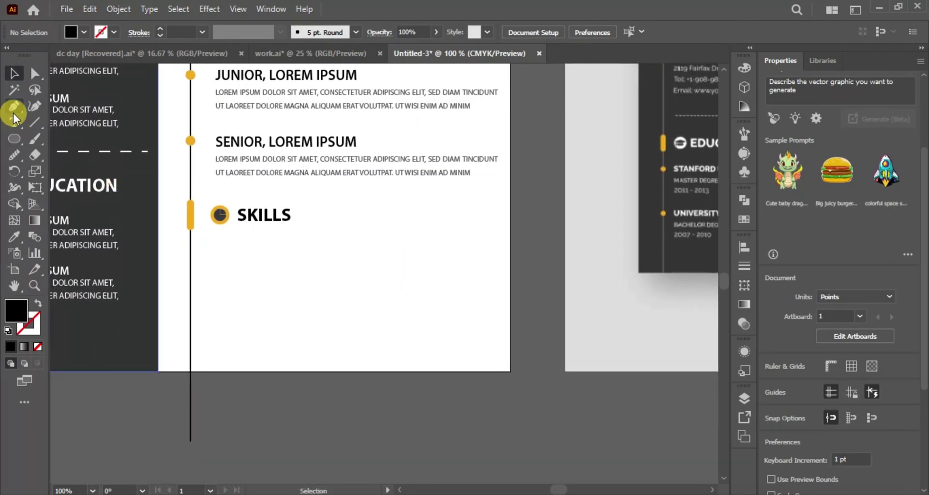
key("m")
left_click_drag(224, 280, 328, 286)
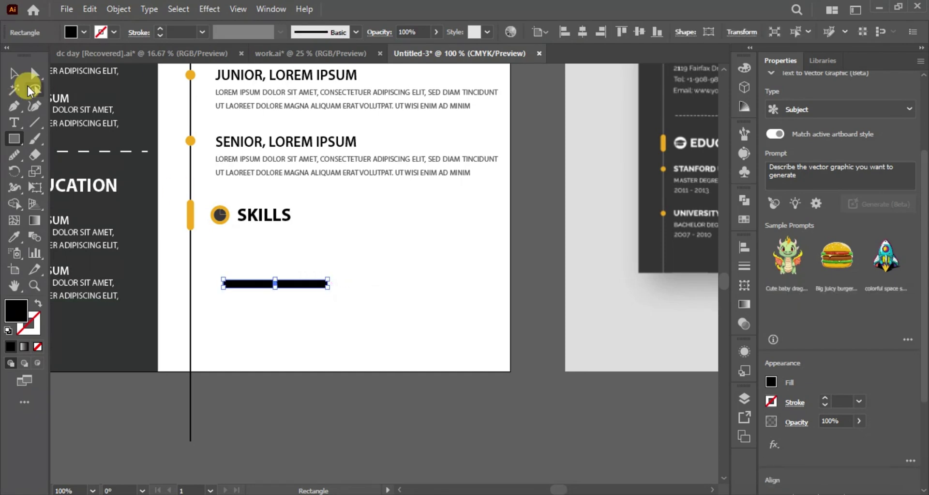
key("ctrl+equal")
key("ctrl+equal")
key("ctrl+equal")
left_click_drag(545, 271, 467, 270)
left_click(517, 321)
Copy the black bar to its right, then repeat the pair downwards to form two columns of three bars.
key("ctrl+minus")
key("ctrl+minus")
left_click_drag(274, 239, 488, 240)
left_click_drag(321, 201, 435, 251)
left_click_drag(456, 238, 454, 266)
key("ctrl+d")
Scale the six bars down together and space the two columns apart below the SKILLS heading.
left_click_drag(313, 192, 477, 310)
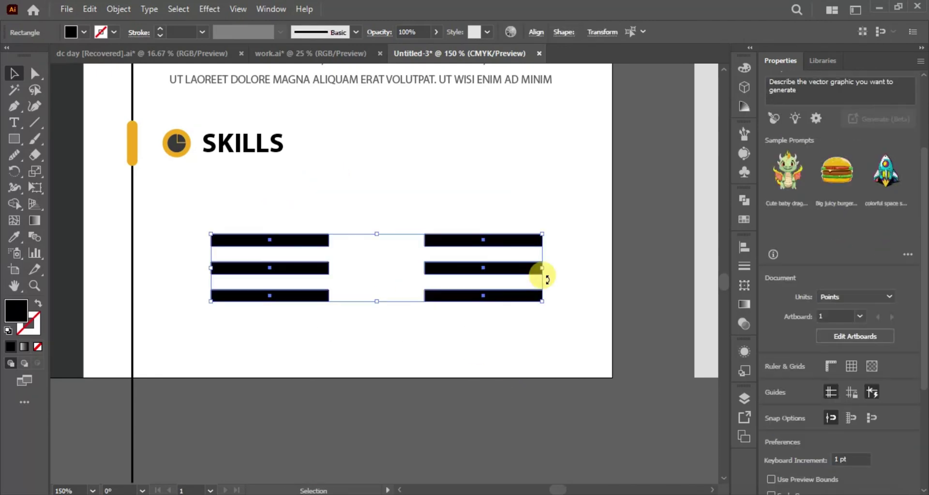
left_click_drag(543, 268, 416, 265)
left_click_drag(334, 189, 401, 334)
left_click_drag(398, 273, 507, 271)
left_click(373, 291)
left_click_drag(270, 269, 311, 270)
left_click(387, 224)
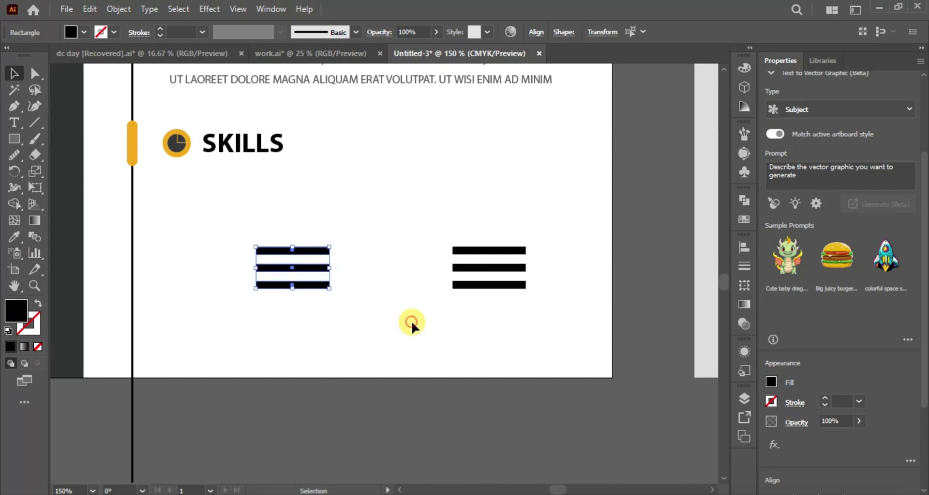
Fully round the ends of all six bars and fill them with light grey.
left_click_drag(272, 213, 532, 315)
key("a")
left_click(272, 205)
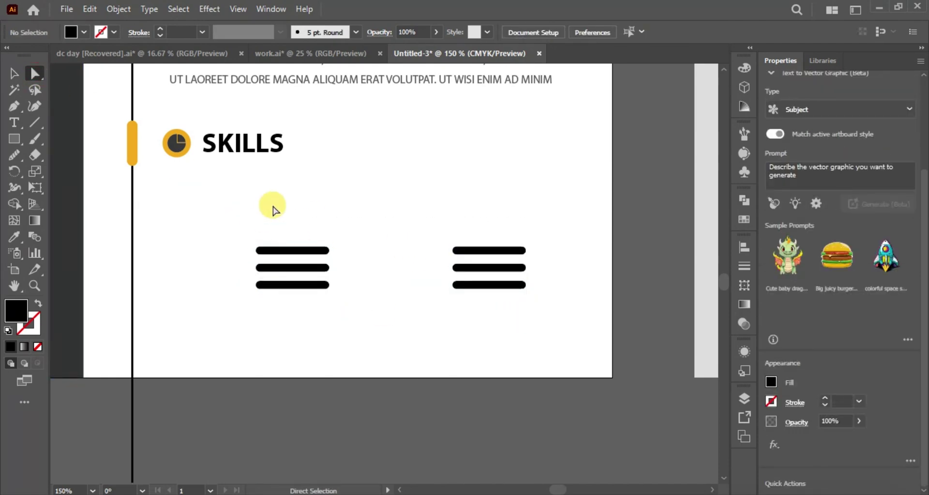
key("v")
key("ctrl+a")
left_click(84, 32)
left_click(79, 91)
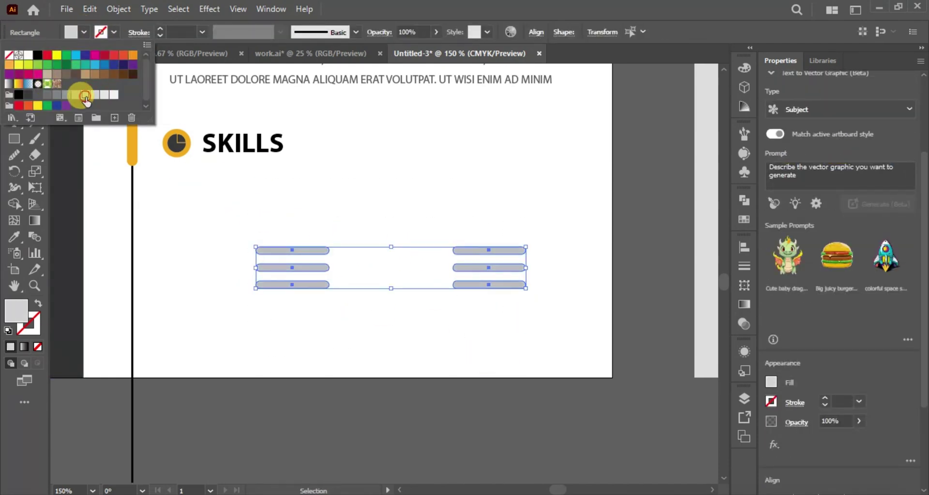
left_click(222, 307)
Using Draw Inside, fill about four fifths of the first left bar with the heading bar's orange.
left_click(293, 250)
left_click(36, 364)
key("ctrl+equal")
key("ctrl+equal")
left_click(14, 139)
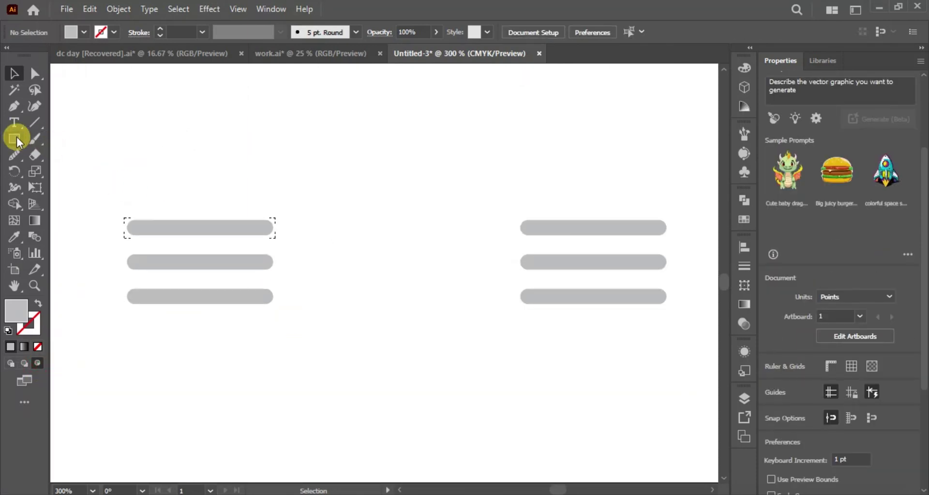
left_click_drag(116, 184, 240, 240)
key("i")
scroll(193, 174, "up", 2)
scroll(145, 179, "left", 5)
left_click(125, 182)
scroll(326, 291, "down", 3)
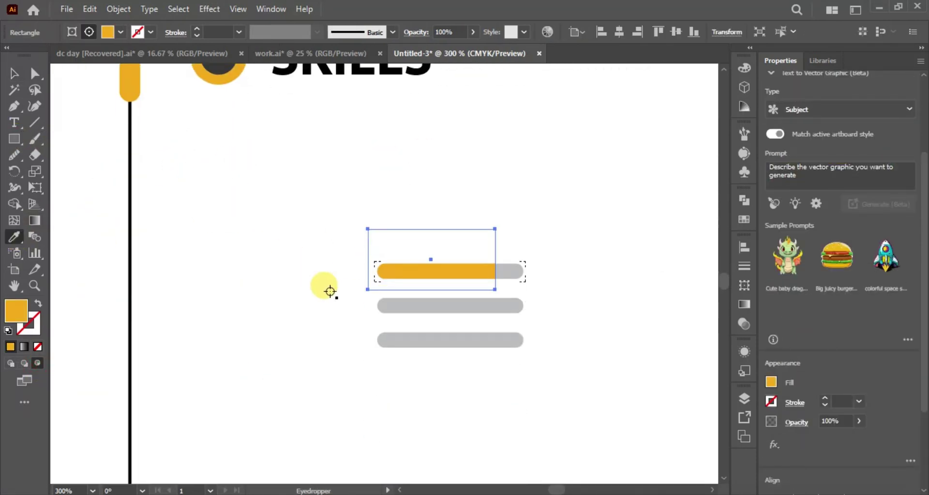
key("v")
left_click(402, 306)
key("m")
mouse_move(358, 284)
left_mouse_down()
mouse_move(473, 318)
mouse_move(455, 320)
left_mouse_up()
key("i")
left_click(13, 68)
left_click(373, 311)
left_click(409, 305)
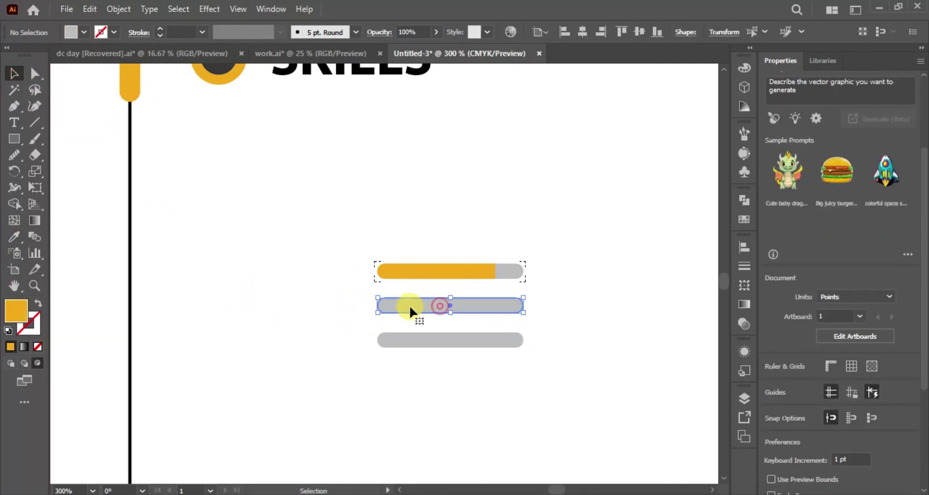
Return to normal drawing mode, then use Draw Inside to fill about half of the second left bar with orange.
left_click(321, 357)
left_click(436, 271)
left_click(341, 358)
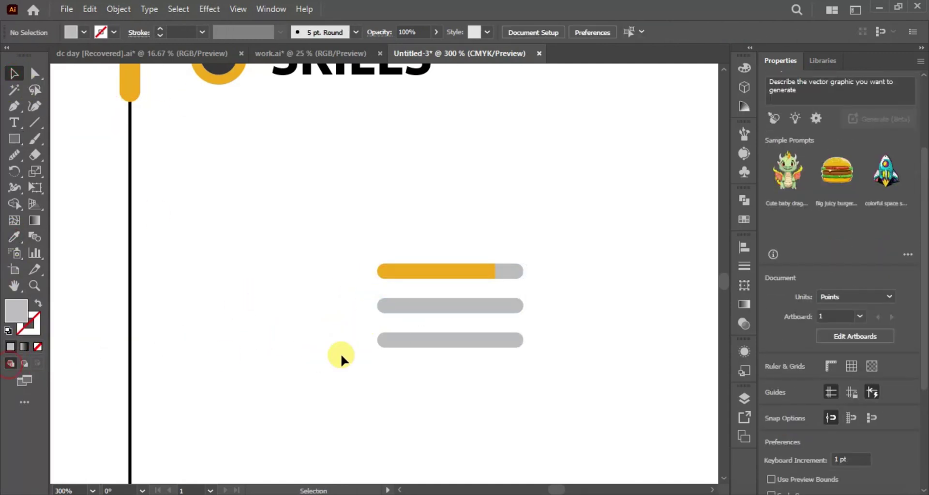
left_click(411, 305)
key("m")
left_click_drag(360, 288, 454, 315)
key("v")
key("m")
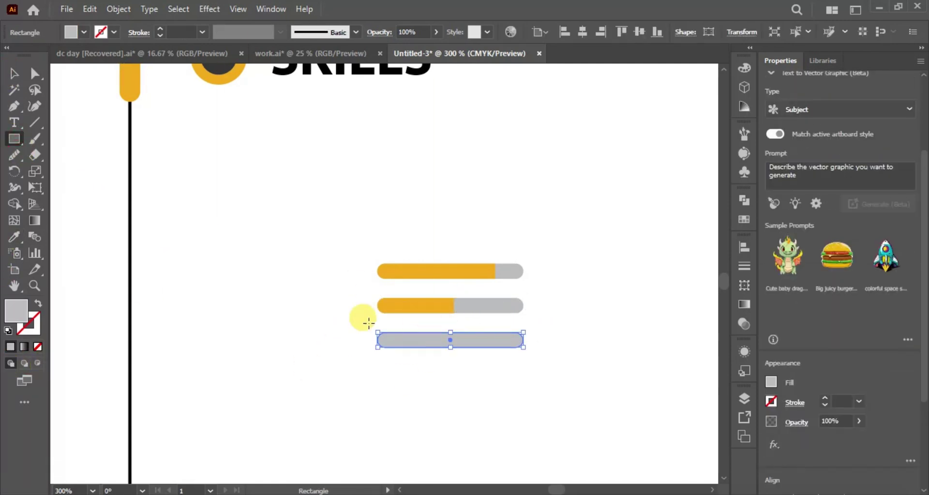
left_click_drag(365, 320, 502, 355)
left_click(116, 101)
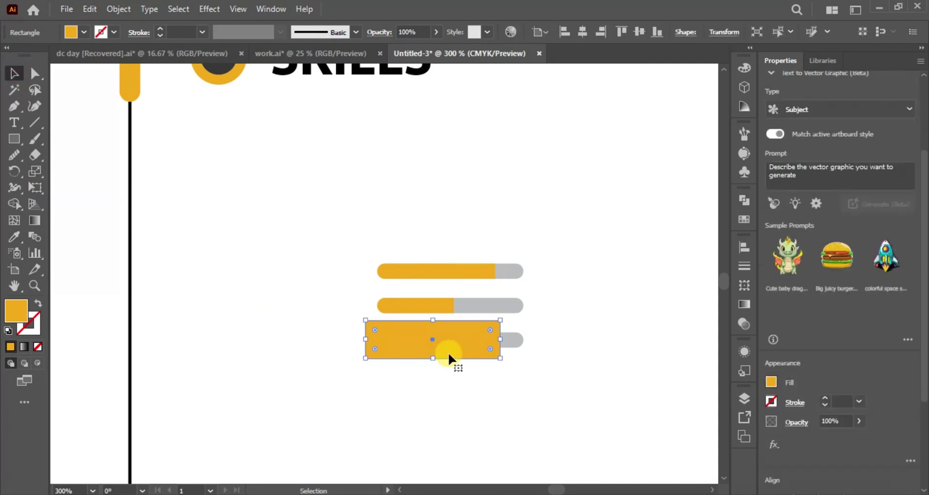
key("ctrl+z")
key("ctrl+z")
Using Draw Inside, fill most of the third left bar with the heading bar's orange.
key("m")
left_click_drag(367, 319, 502, 358)
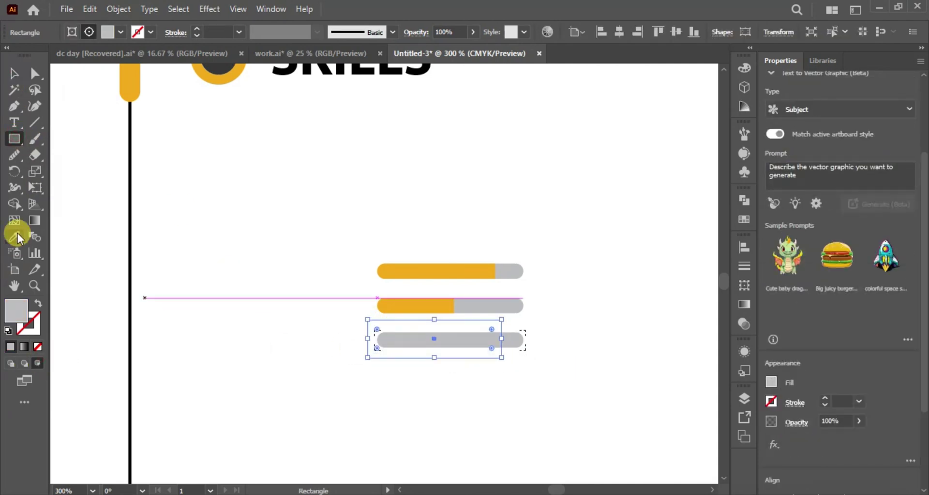
left_click(18, 237)
left_click(130, 91)
key("v")
left_click(498, 208)
key("ctrl+minus")
key("ctrl+minus")
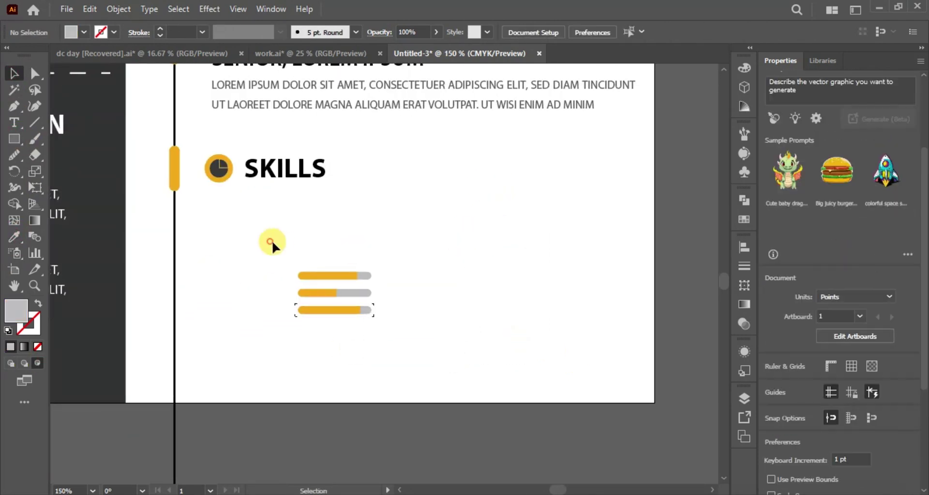
Replace the right column's plain grey bars with a copy of the three orange-filled bars.
left_click_drag(335, 308, 547, 308)
right_click(546, 309)
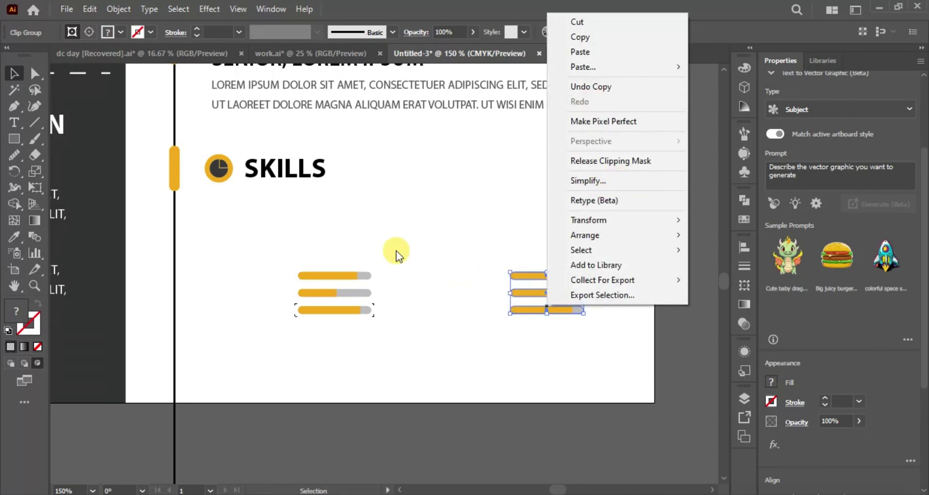
left_click(394, 250)
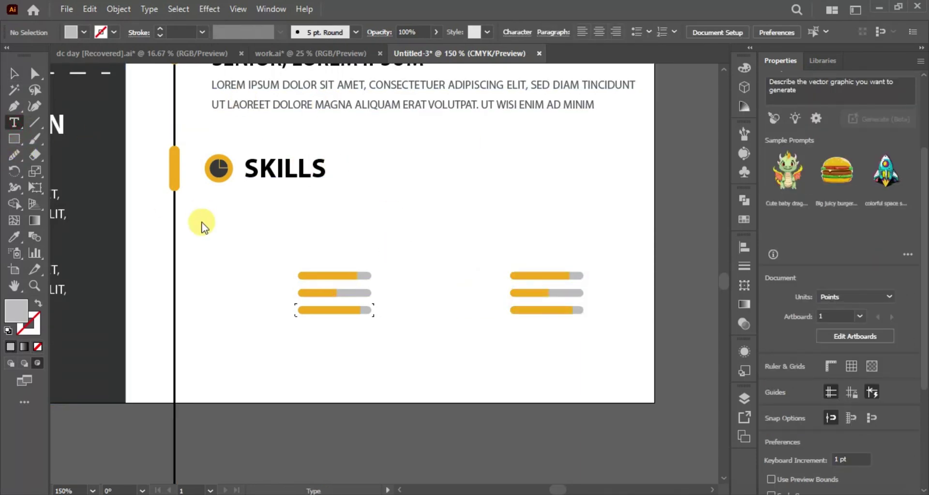
key("t")
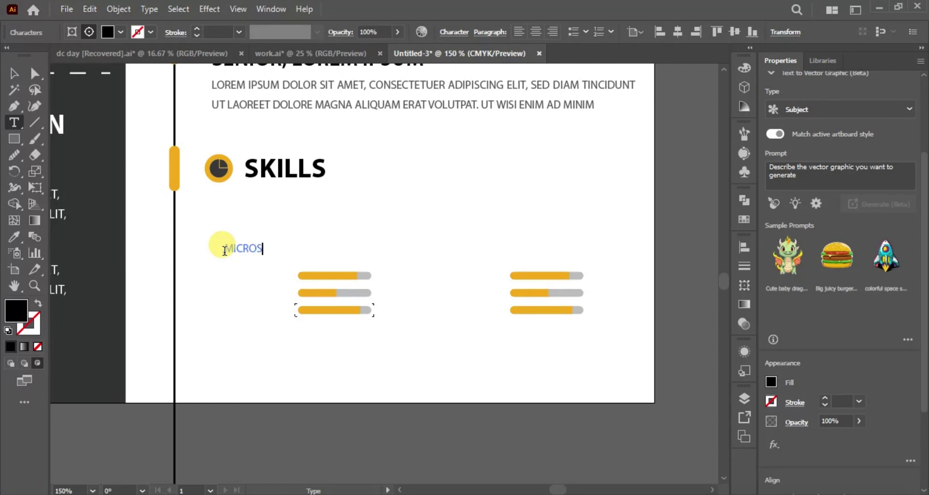
key("Escape")
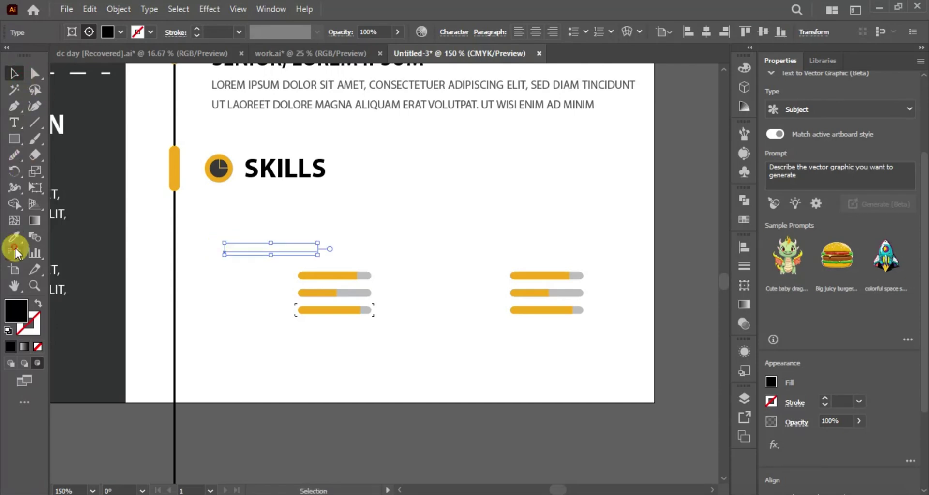
scroll(242, 105, "up", 1)
key("v")
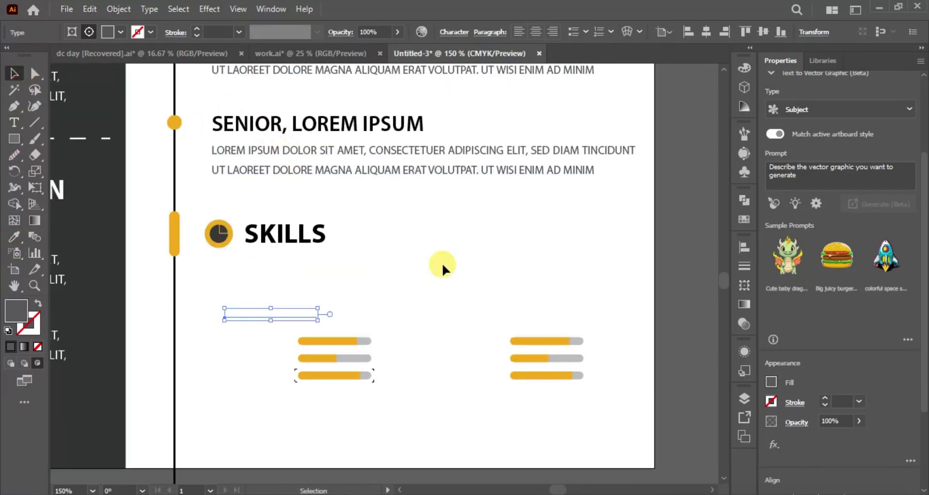
scroll(442, 262, "down", 1)
left_click(423, 198)
left_click(344, 231)
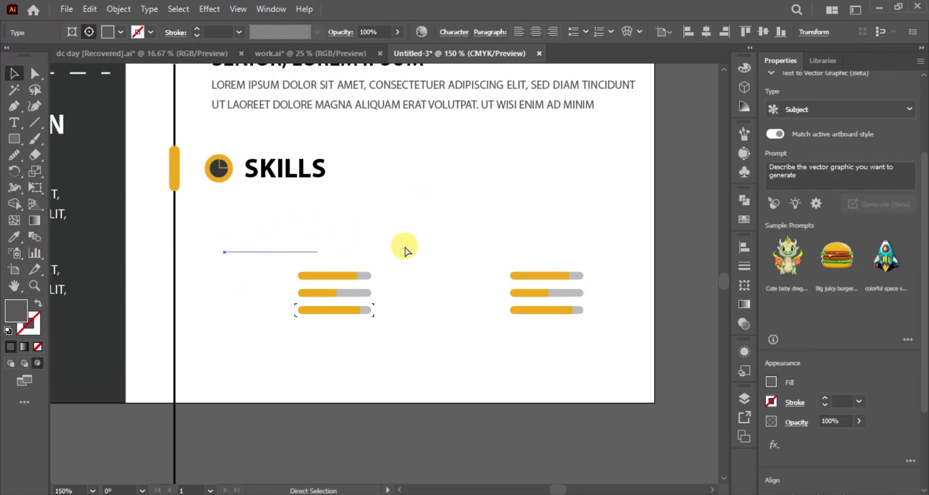
Return to normal drawing mode and add a dark grey MICROSOFT OFFICE label beside the first left-column skill bar.
left_click(413, 242)
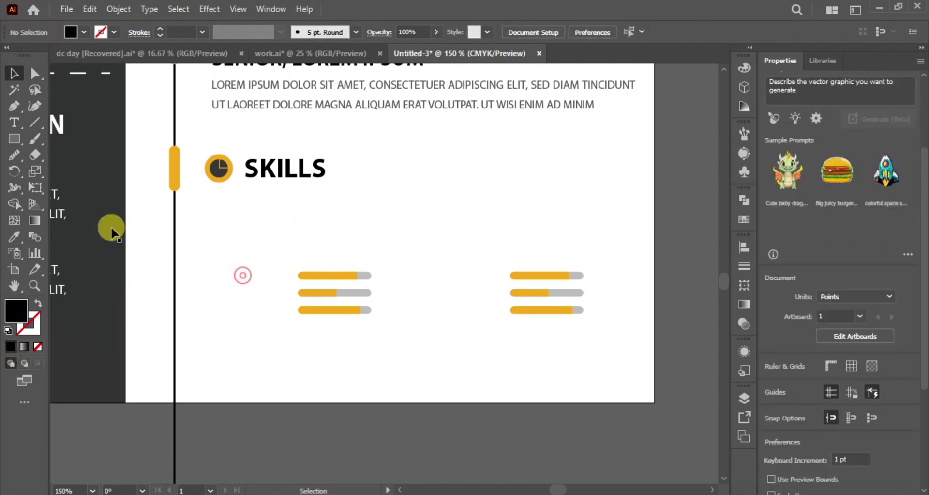
key("t")
left_click(210, 238)
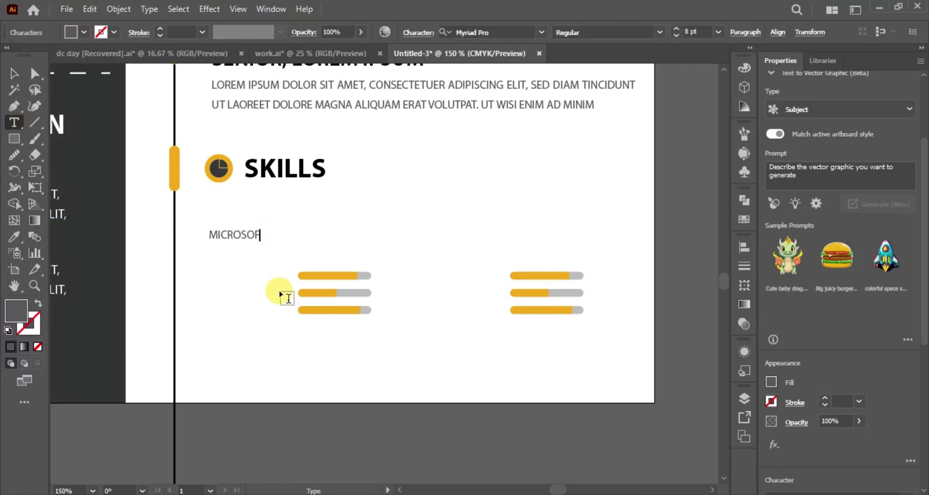
key("Escape")
left_click_drag(280, 235, 327, 274)
key("ctrl+plus")
key("ctrl+plus")
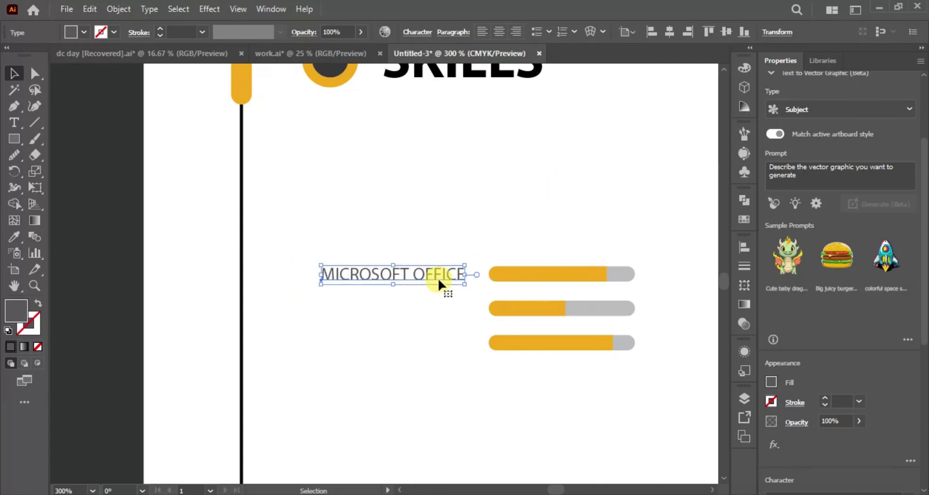
Duplicate the MICROSOFT OFFICE label beside the second and third skill bars of the left column.
left_click_drag(438, 284, 438, 350)
left_click(489, 386)
left_click_drag(489, 386, 307, 305)
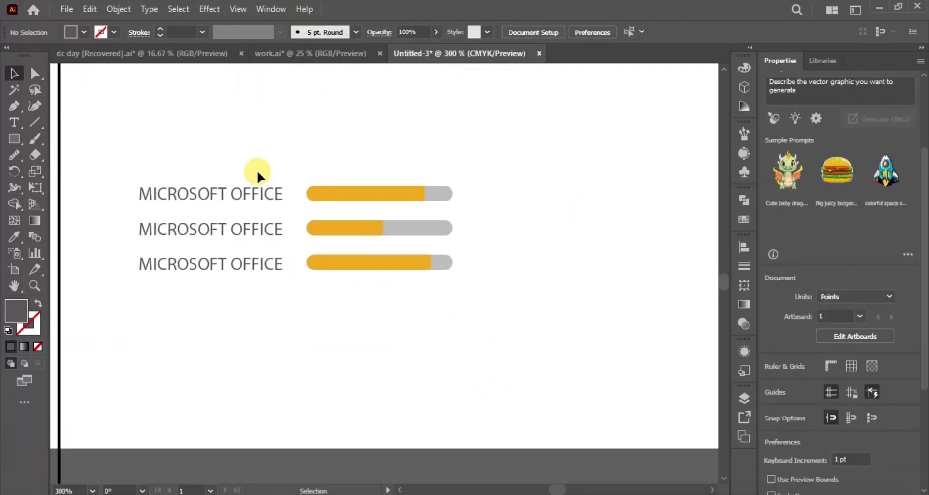
Centre each of the three labels vertically on the skill bar beside it.
left_click_drag(257, 169, 430, 201)
left_click(415, 233)
left_click(249, 203)
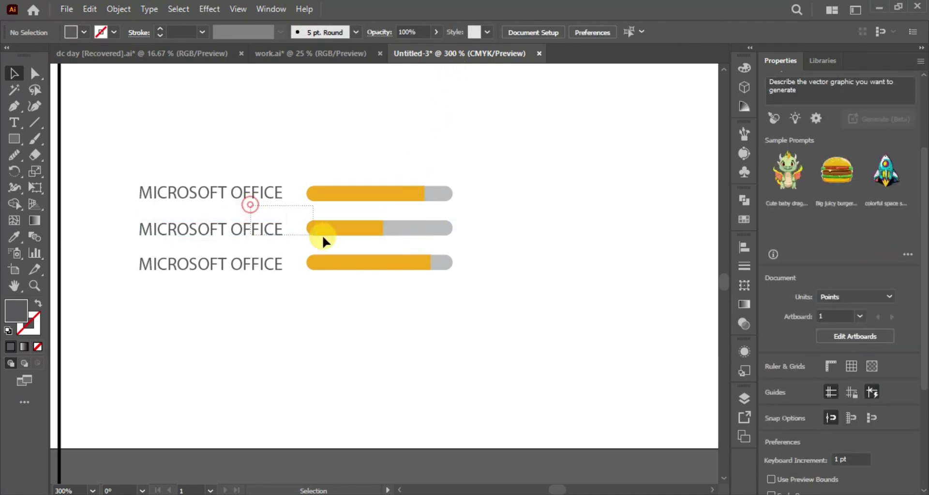
left_click(409, 232)
left_click(266, 228, "shift")
left_click(415, 244)
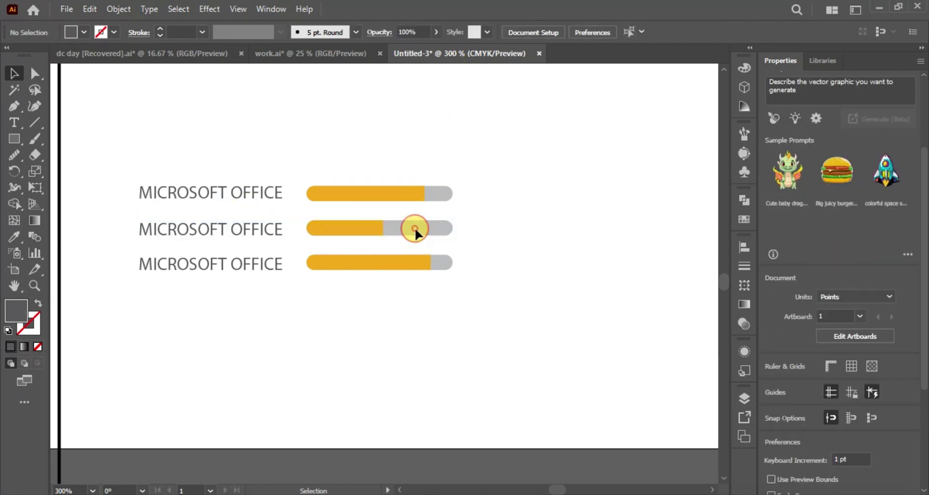
left_click(415, 228)
left_click(265, 223, "shift")
left_click(410, 229)
left_click(514, 32)
left_click_drag(320, 299, 237, 259)
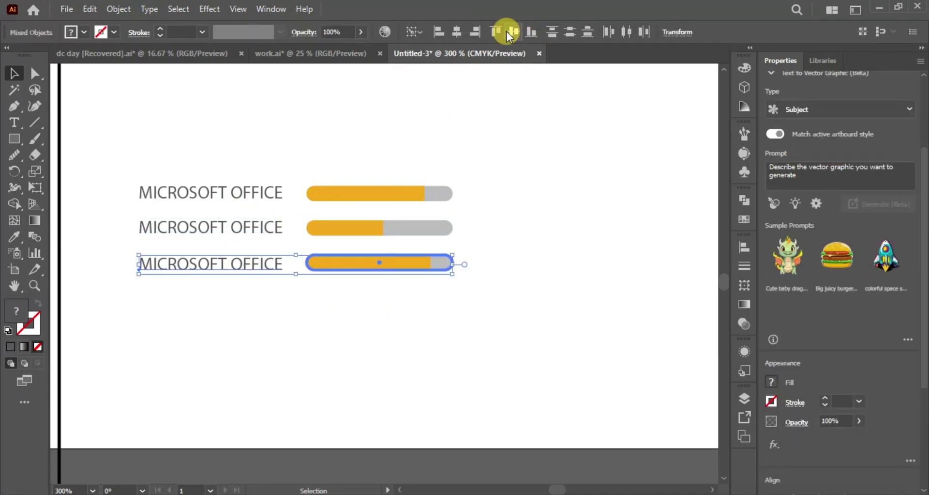
left_click(514, 31)
Change the second skill bar's label to ADOBE PHOTOSHOP.
key("t")
left_click(275, 227)
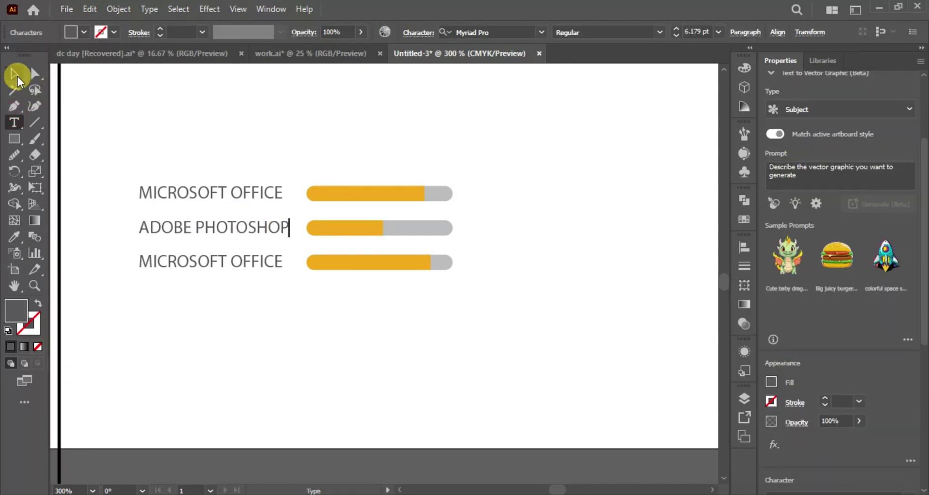
left_click(17, 77)
Shift the ADOBE PHOTOSHOP label clear of its bar and replace the third label with one reading ADOBE ILLUSTRATOR.
left_click_drag(252, 230, 259, 267)
double_click(283, 271)
key("BackSpace")
key("BackSpace")
key("BackSpace")
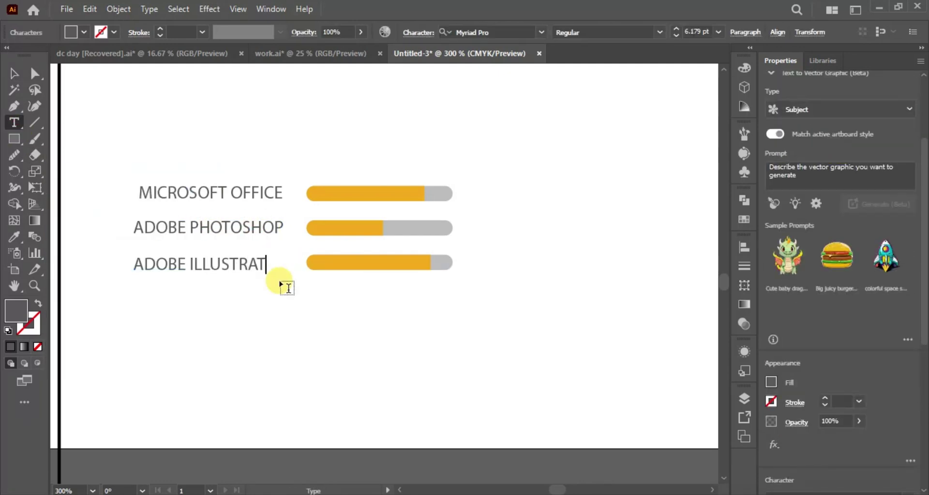
left_click(10, 73)
Vertically centre the ADOBE ILLUSTRATOR and ADOBE PHOTOSHOP labels on their skill bars.
left_click(342, 266, "shift")
left_click(353, 272)
left_click(513, 32)
left_click(208, 227)
left_click(338, 233, "shift")
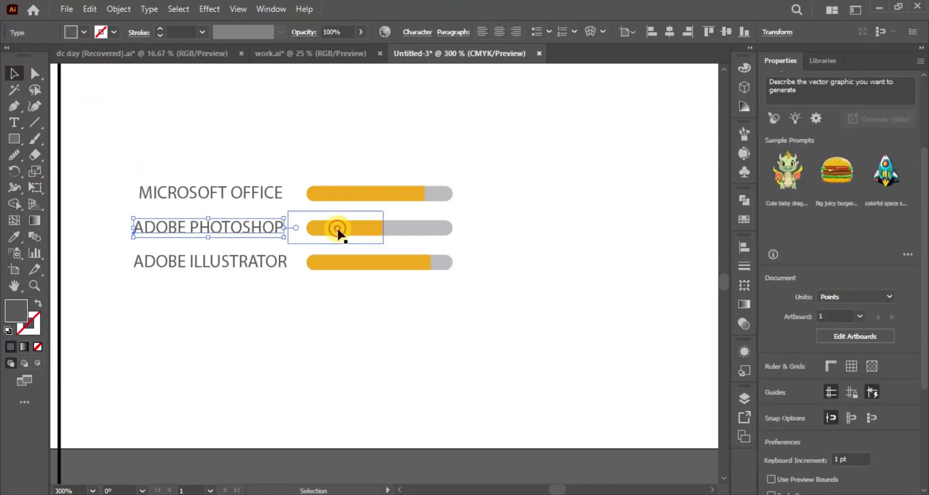
left_click(338, 232)
left_click(305, 353)
Align the right edges of the three skill labels.
left_click(341, 196)
left_click_drag(280, 323, 228, 191)
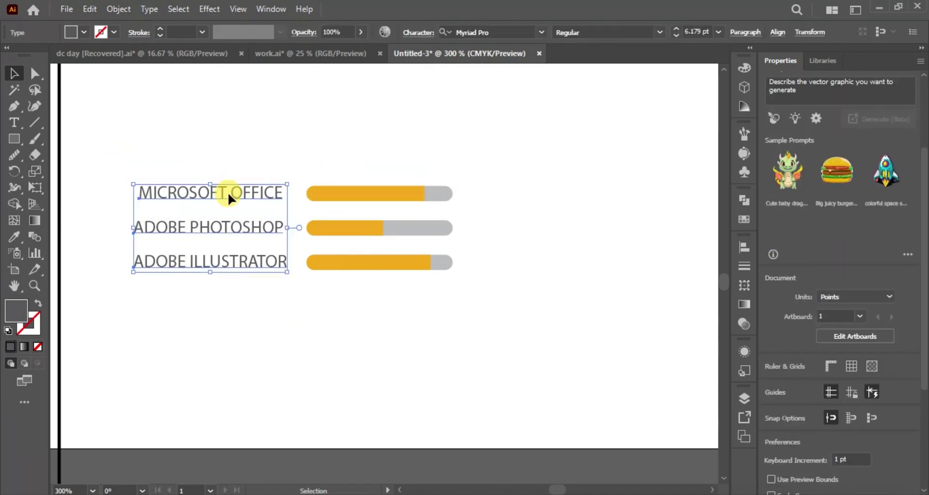
left_click(228, 192)
left_click(740, 247)
left_click(632, 279)
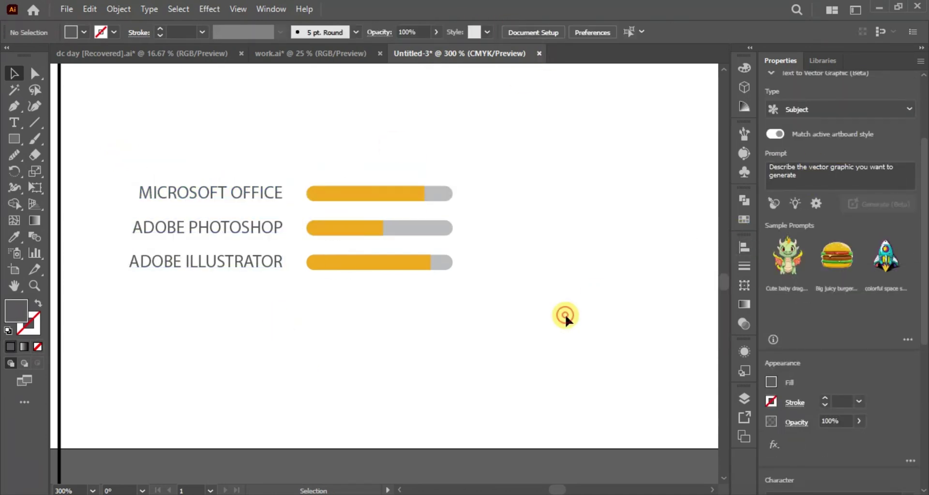
Copy the three skill labels beside the right column's bars and nudge the copies slightly to the right.
key("ctrl+minus")
key("ctrl+minus")
key("ctrl+minus")
left_click_drag(284, 251, 427, 252)
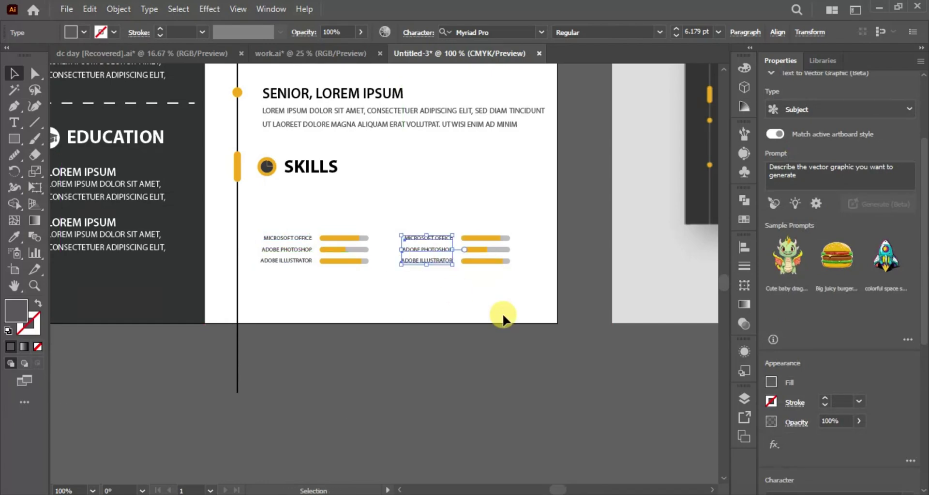
key("Right")
key("Right")
Delete the reference artwork beside the artboard.
left_click(505, 339)
left_click_drag(711, 238, 525, 290)
left_click(541, 289)
key("Delete")
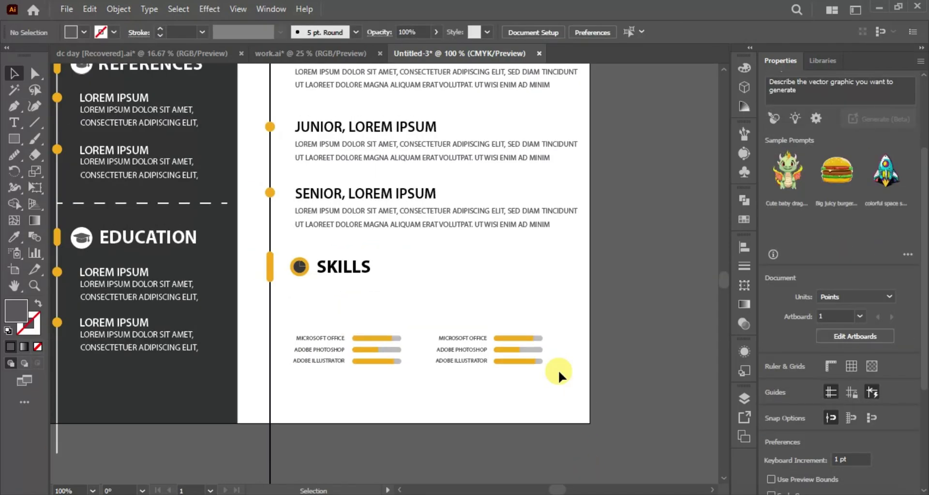
Draw a straight line along the artboard's bottom edge, crossing both vertical timeline lines.
key("ctrl+minus")
scroll(610, 292, "down", 5)
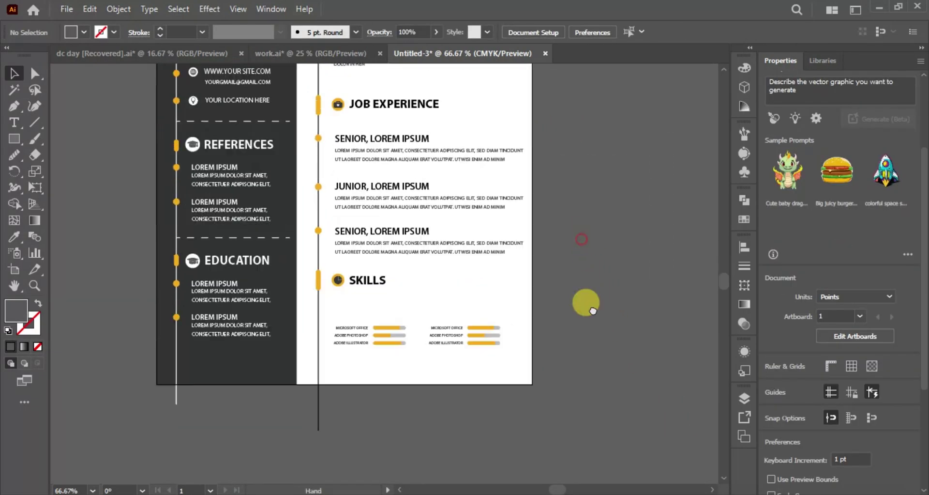
scroll(602, 370, "up", 6)
key("ctrl+minus")
scroll(572, 309, "down", 3)
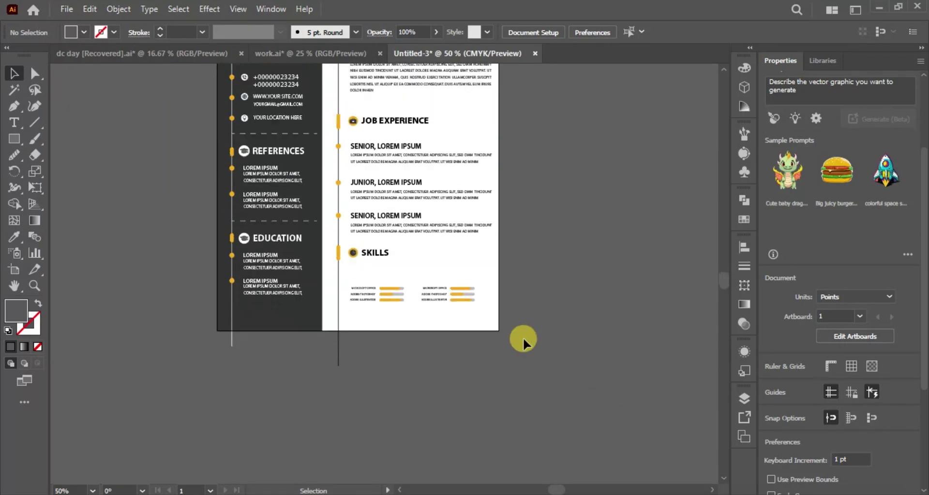
key("ctrl+plus")
key("ctrl+plus")
left_click(34, 122)
left_click_drag(132, 250, 551, 252)
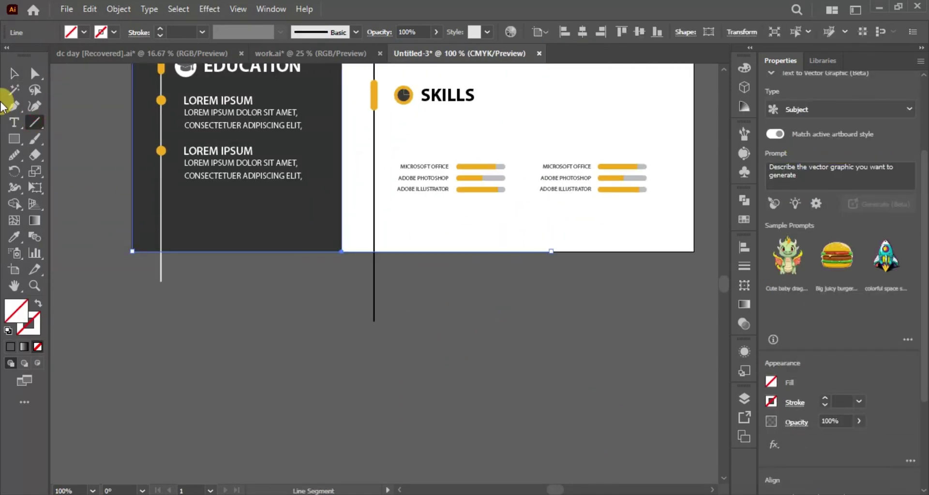
Use Shape Builder to remove the parts of both vertical timeline lines that extend below the artboard.
left_click_drag(139, 219, 140, 216)
left_click(14, 203)
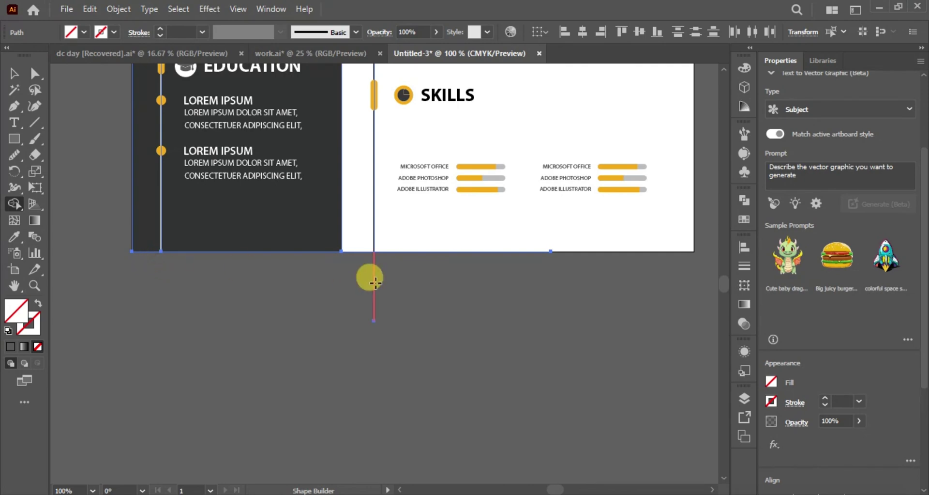
left_click_drag(425, 251, 437, 286)
left_click(591, 269)
Draw a short horizontal line along the artboard's top edge, crossing the main column's vertical line.
key("ctrl+minus")
key("ctrl+minus")
scroll(533, 339, "up", 6)
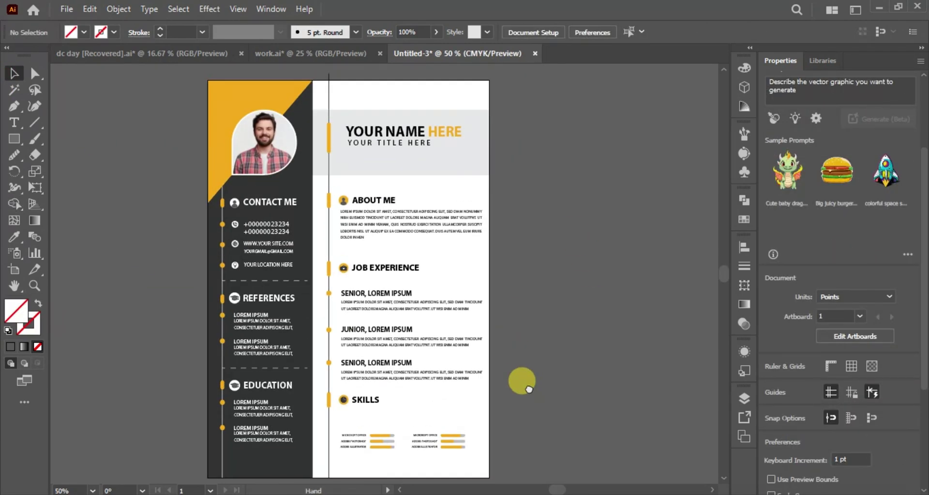
key("ctrl+plus")
key("ctrl+plus")
key("ctrl+plus")
left_click(34, 122)
left_click_drag(170, 189, 267, 188)
Trim the vertical line's overhang above the artboard with Shape Builder and delete the leftover pieces.
left_click(14, 73)
left_click_drag(199, 141, 233, 203)
left_click(15, 205)
left_click(219, 177, "alt")
left_click(14, 73)
left_click(209, 145)
left_click(257, 188)
key("Delete")
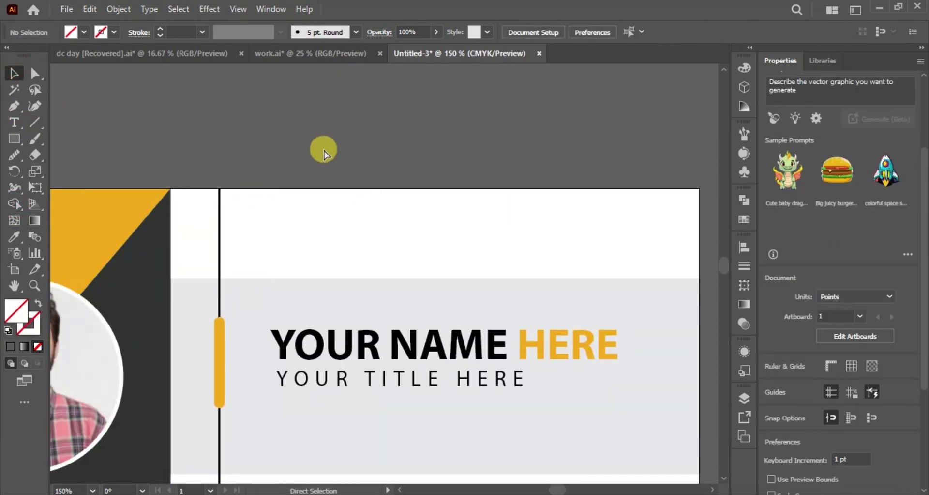